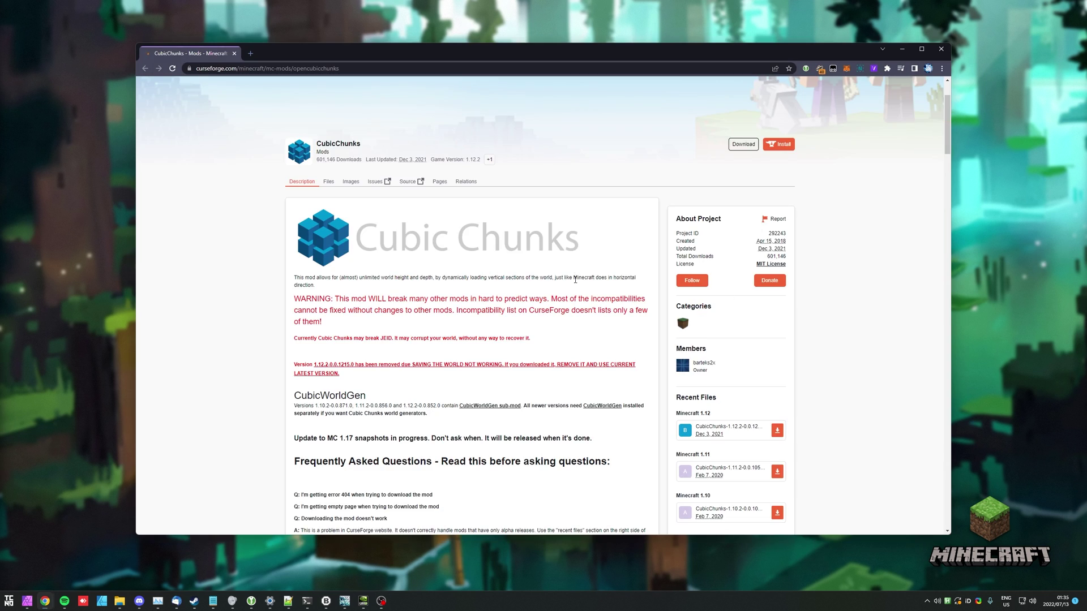
# Download the main file CubicChunks-1.12.2-0.0.1208.0-SNAPSHOT-all.jar from the CubicChunks mod's file listing.
pyautogui.press('F11')
pyautogui.scroll(-1, 622, 226)
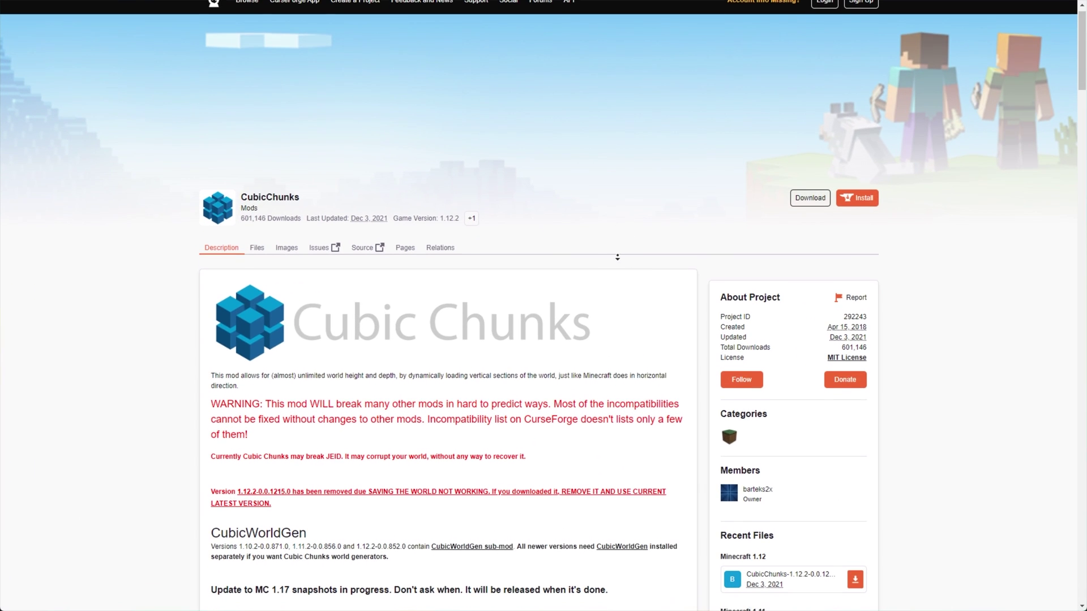
pyautogui.moveTo(463, 206); pyautogui.dragTo(439, 204)
pyautogui.click(556, 223)
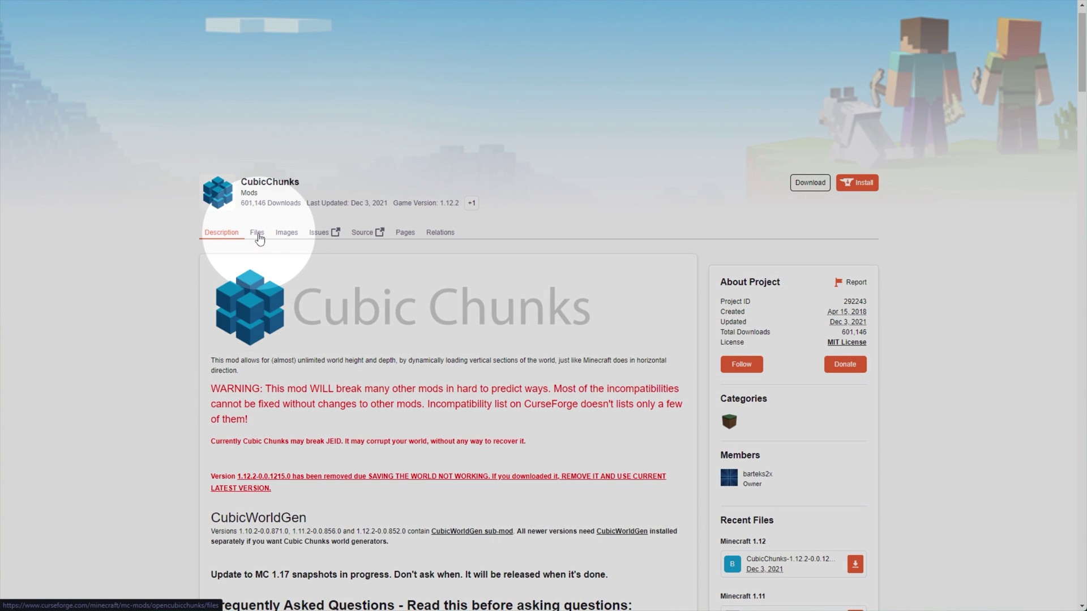
pyautogui.click(257, 233)
pyautogui.scroll(-2, 563, 271)
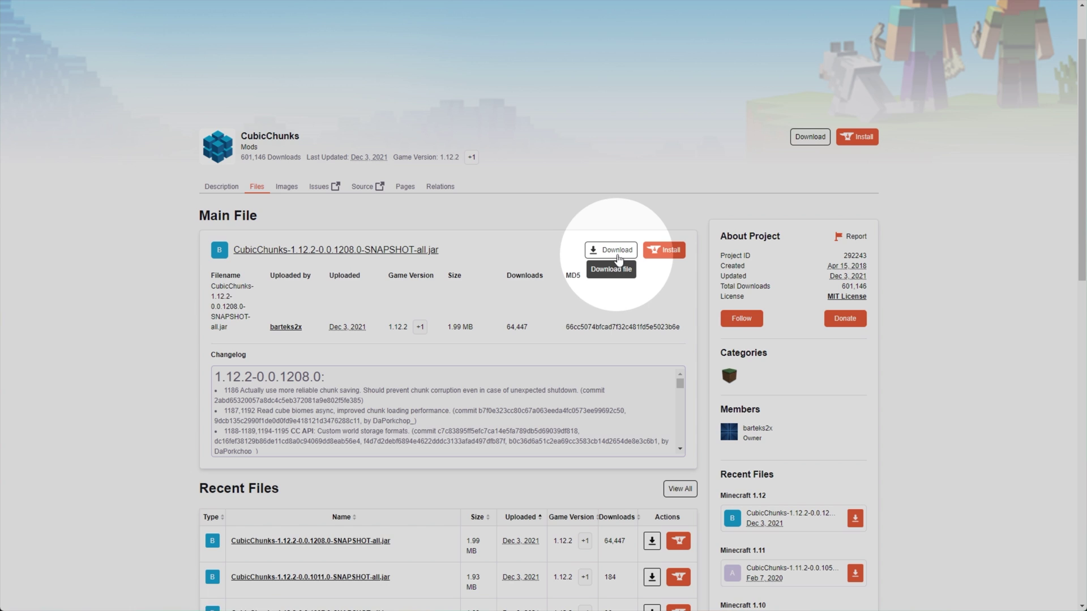
pyautogui.click(616, 255)
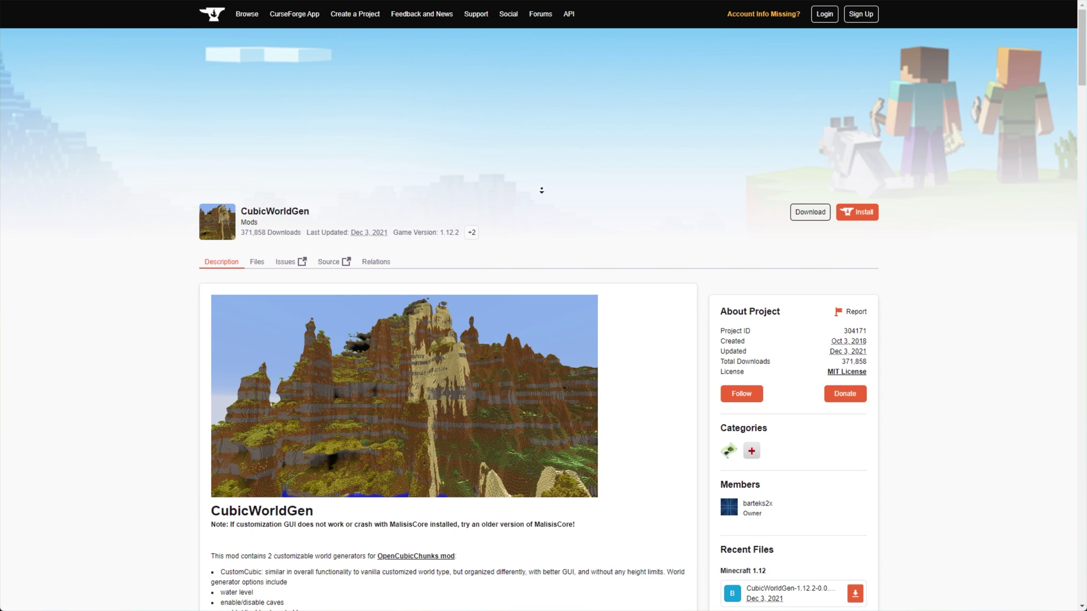
# Check the CubicChunks FAQ on stone-only generation below y=0 and download CubicWorldGen-1.12.2-0.0.152.0-SNAPSHOT-all.jar from the CubicWorldGen files.
pyautogui.scroll(-2, 543, 190)
pyautogui.scroll(-1, 549, 204)
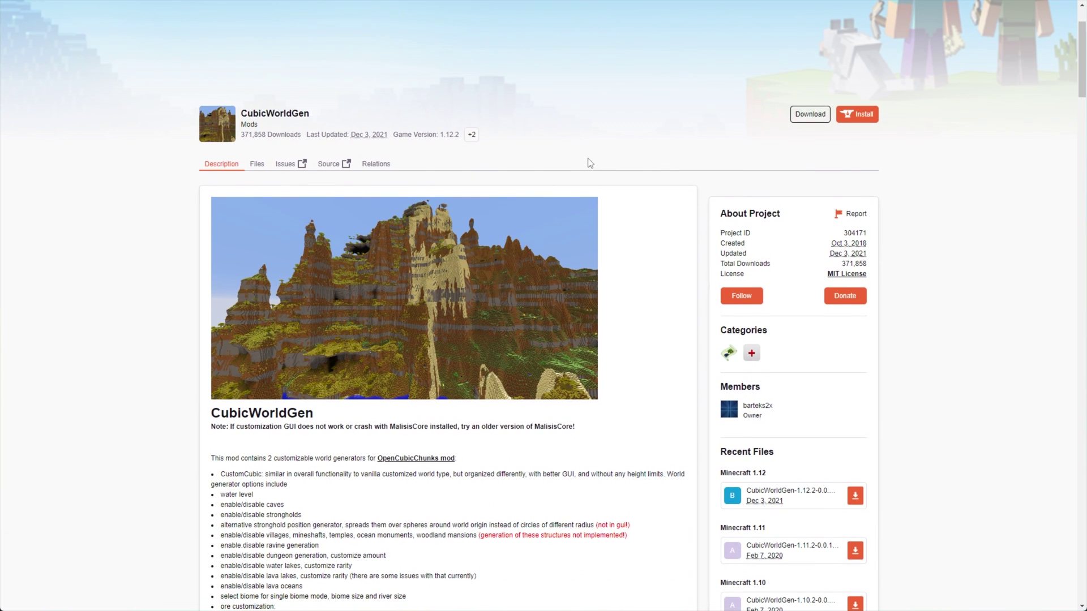
pyautogui.scroll(-1, 587, 181)
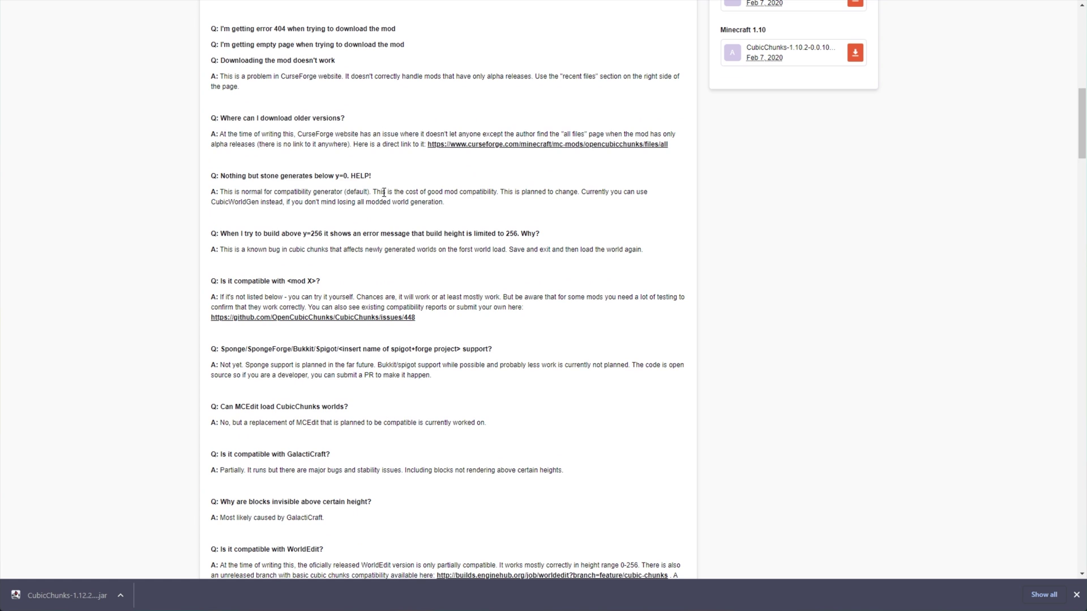
pyautogui.moveTo(372, 176); pyautogui.dragTo(210, 176)
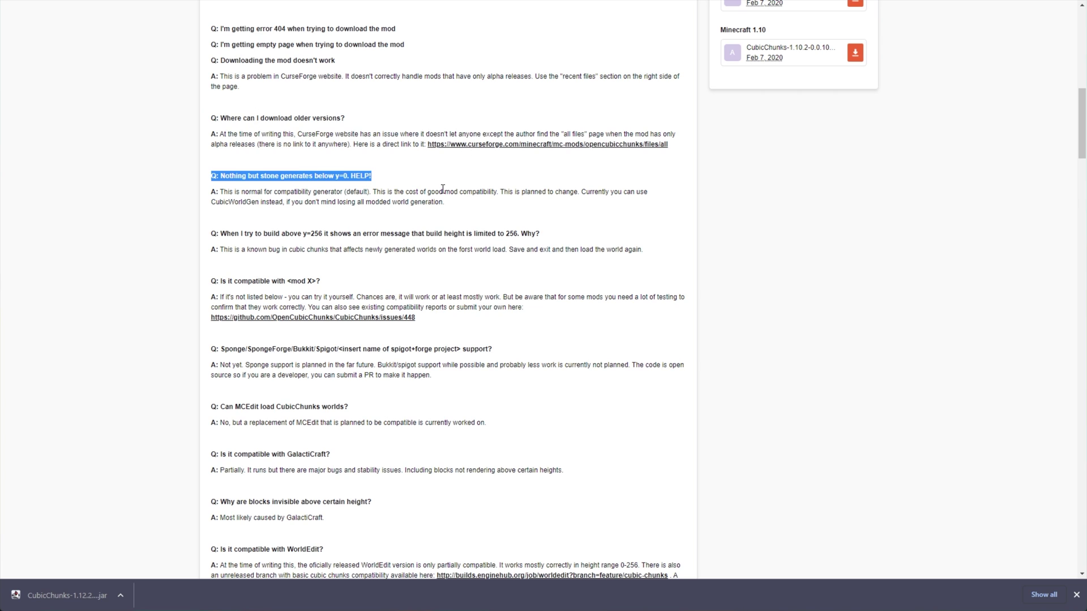
pyautogui.moveTo(444, 191); pyautogui.dragTo(496, 191)
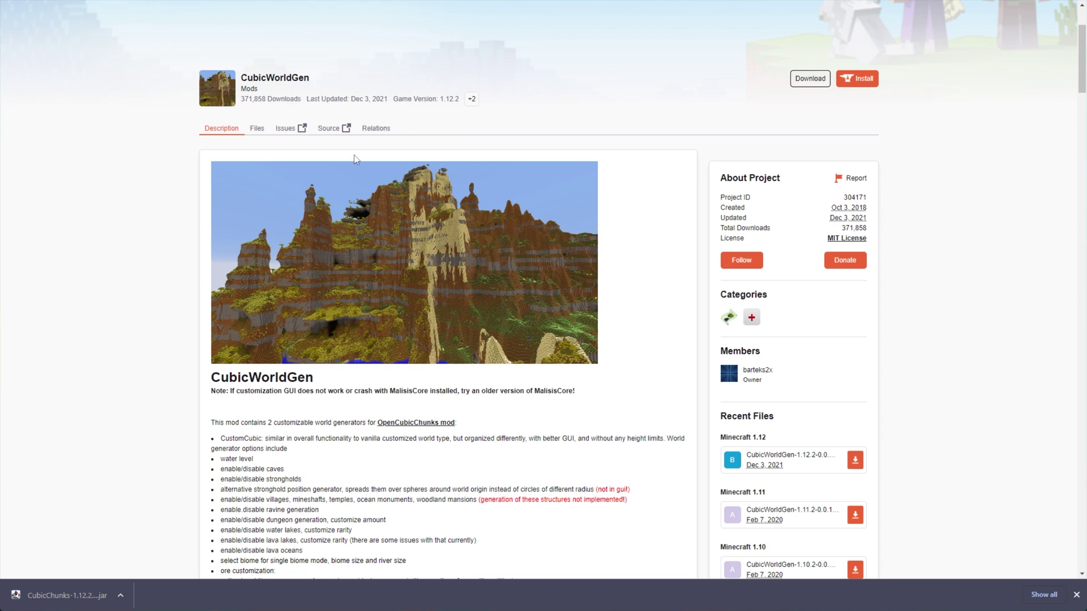
pyautogui.click(258, 129)
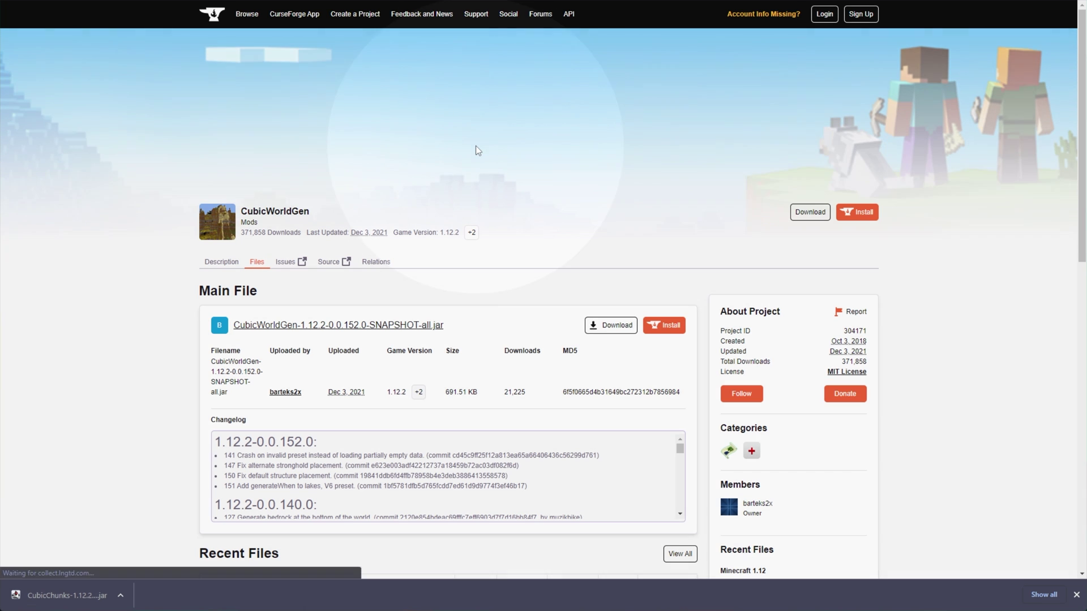
pyautogui.click(603, 324)
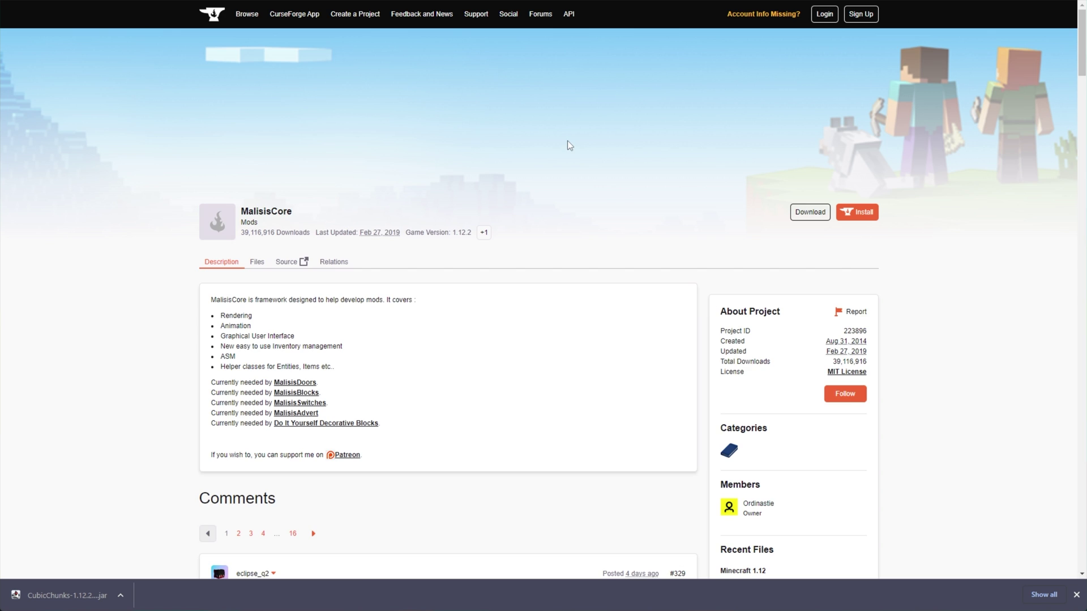
# Download the main file malisiscore-1.12.2-6.5.1.jar from the MalisisCore mod's file listing.
pyautogui.scroll(-1, 506, 170)
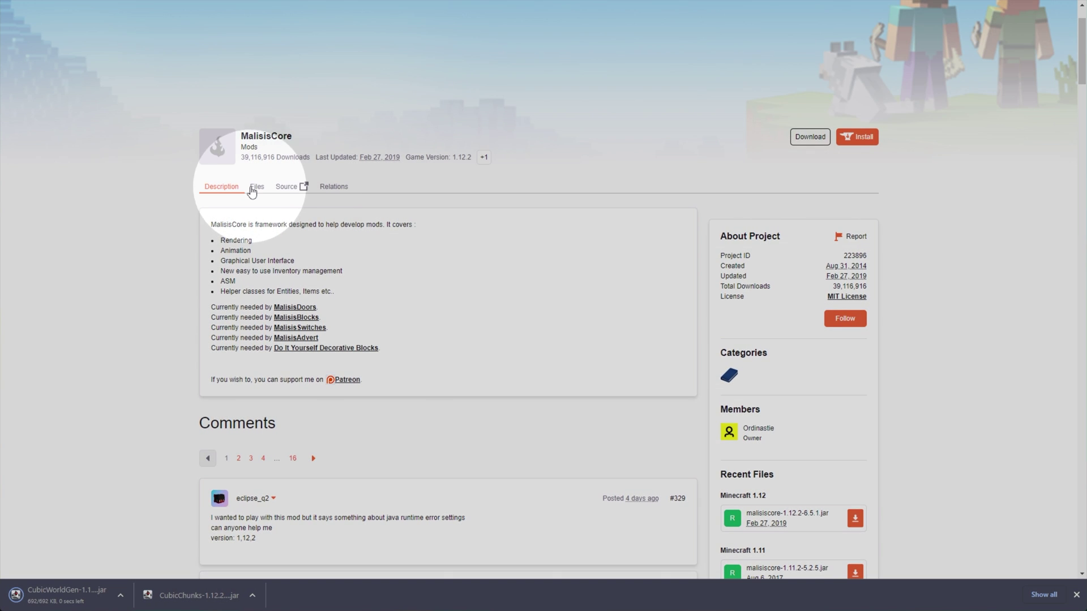
pyautogui.click(256, 187)
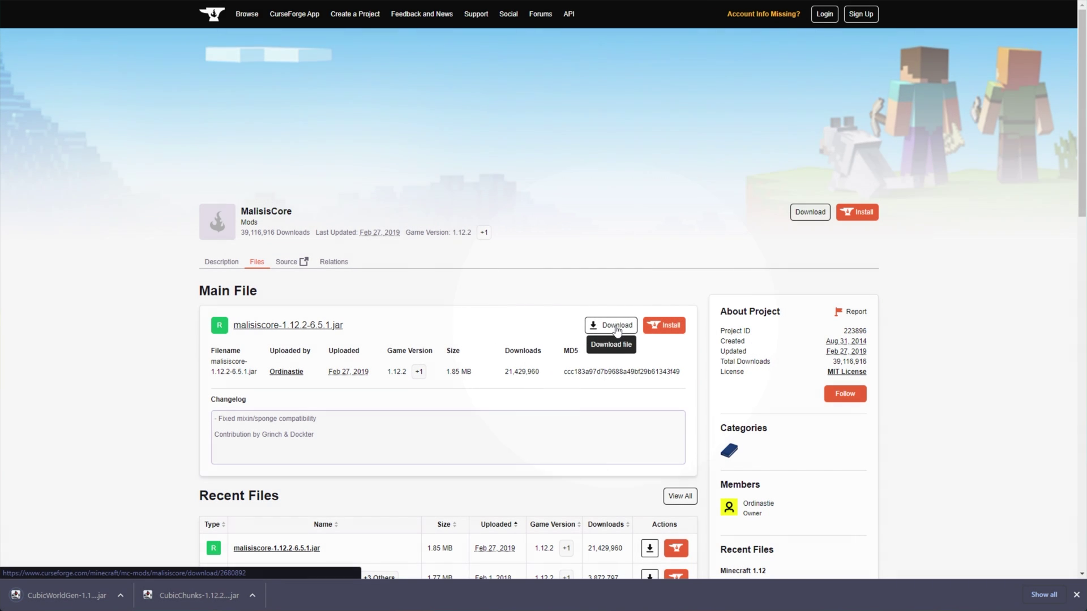
pyautogui.click(617, 328)
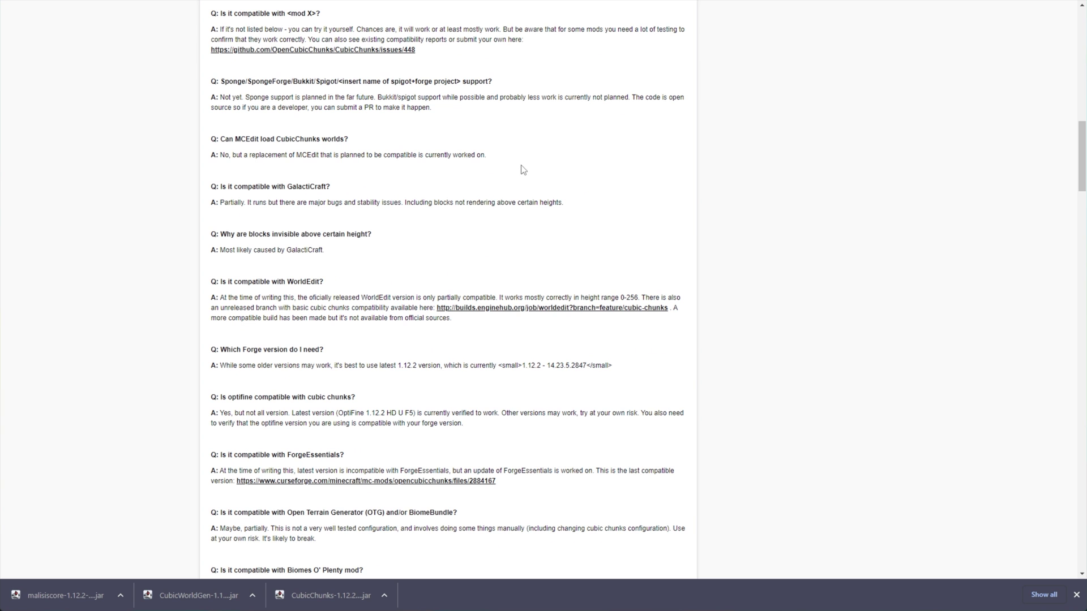
# Examine the CubicChunks mod compatibility notes for incompatible software and the supported OptiFine versions for Minecraft 1.12.2.
pyautogui.scroll(-18, 523, 168)
pyautogui.moveTo(352, 202); pyautogui.dragTo(213, 203)
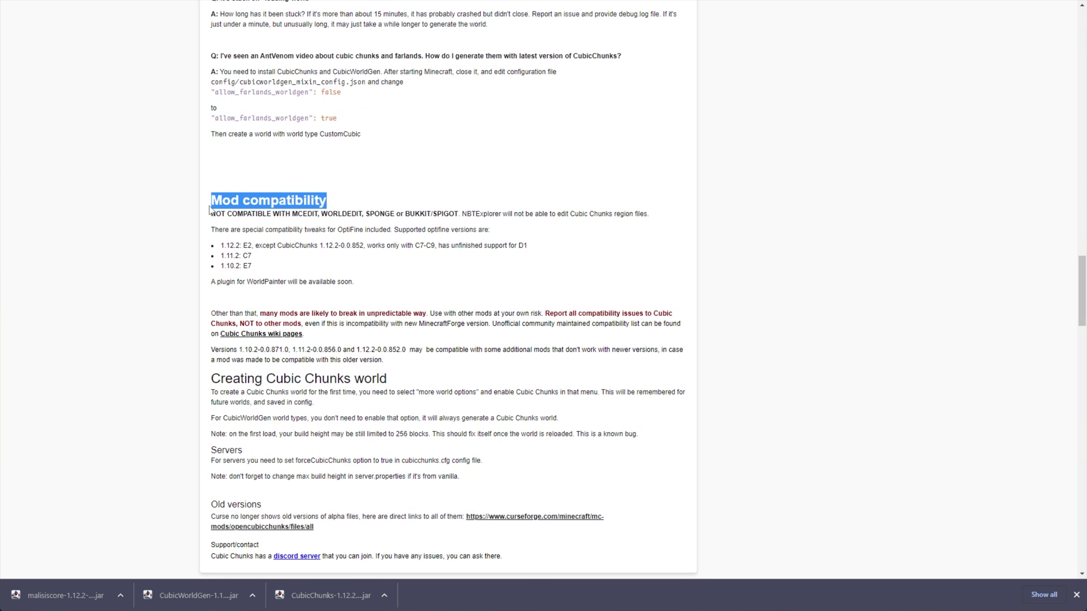
pyautogui.moveTo(294, 217); pyautogui.dragTo(392, 222)
pyautogui.doubleClick(450, 218)
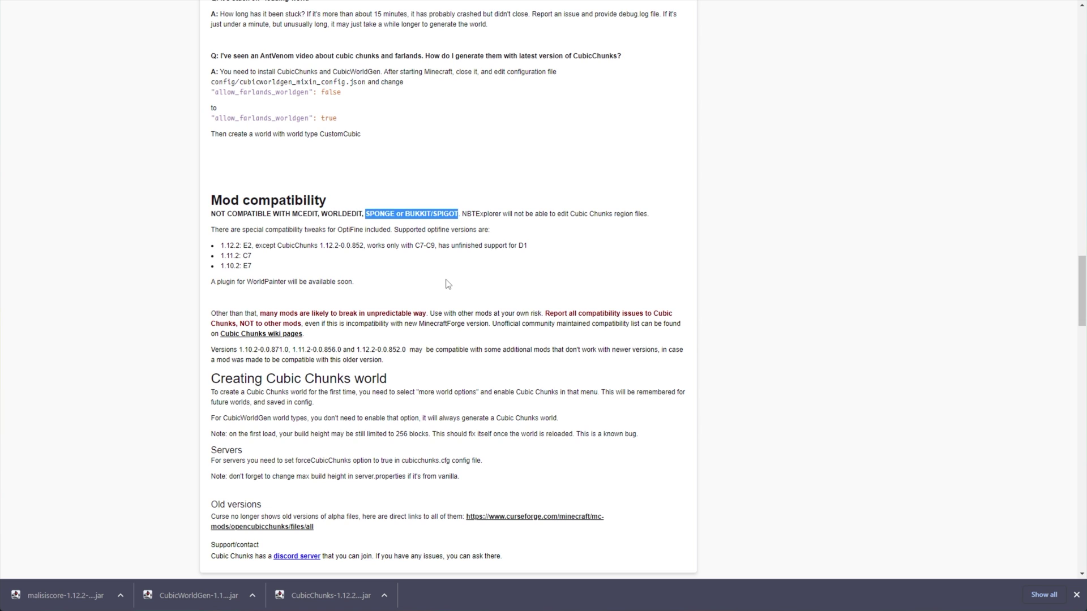
pyautogui.moveTo(338, 229); pyautogui.dragTo(364, 246)
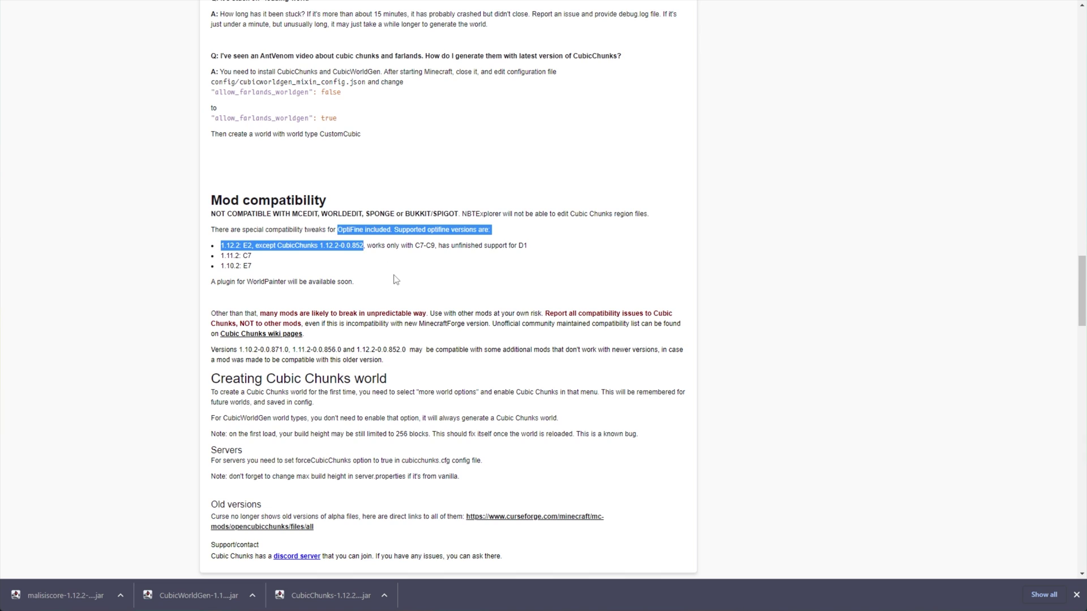
pyautogui.doubleClick(349, 229)
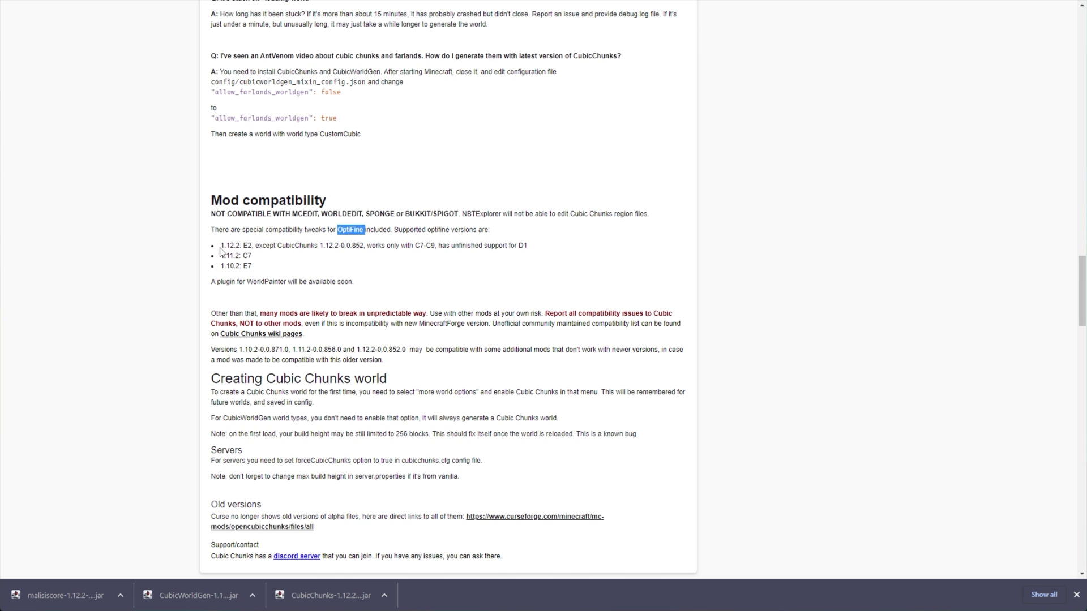
pyautogui.moveTo(221, 245); pyautogui.dragTo(270, 246)
pyautogui.click(263, 245)
pyautogui.doubleClick(248, 245)
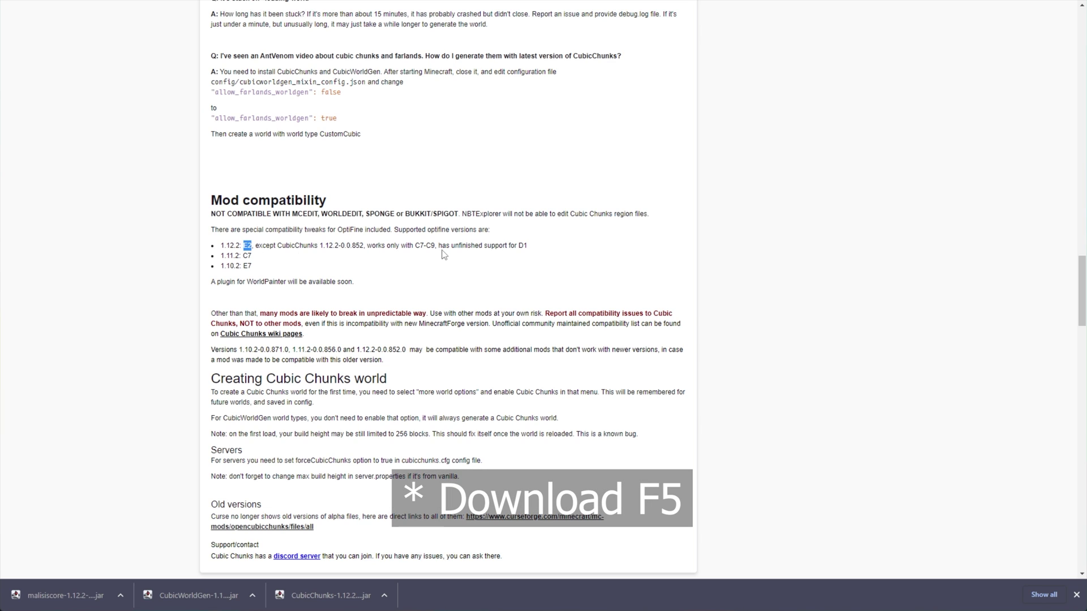
# Show all OptiFine versions, find 1.12 on the page and expand the full list of Minecraft 1.12.2 builds.
pyautogui.hotkey('ctrl', 'Tab')
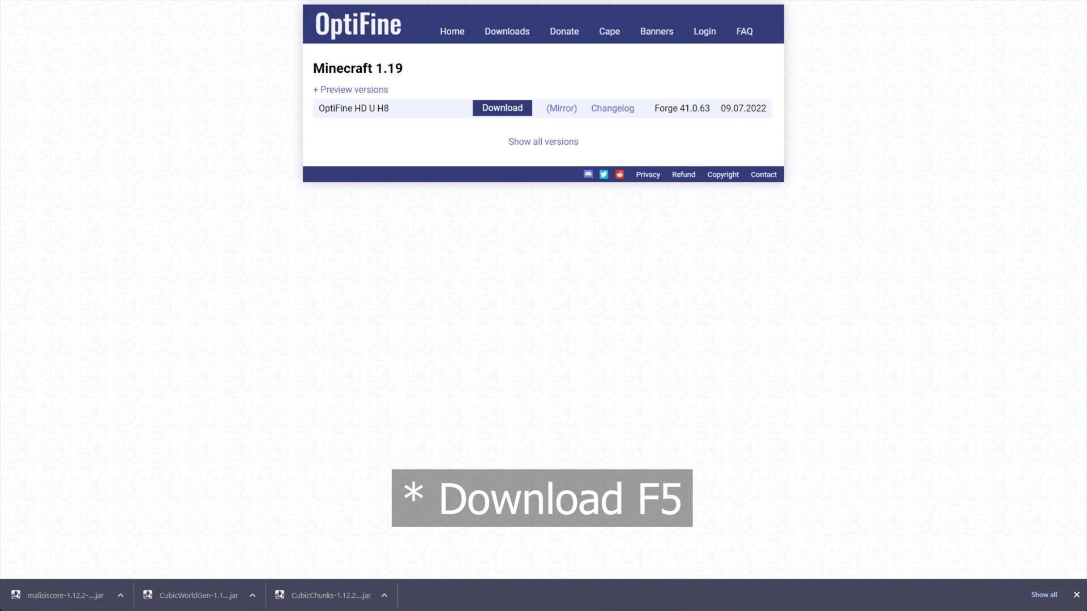
pyautogui.click(541, 144)
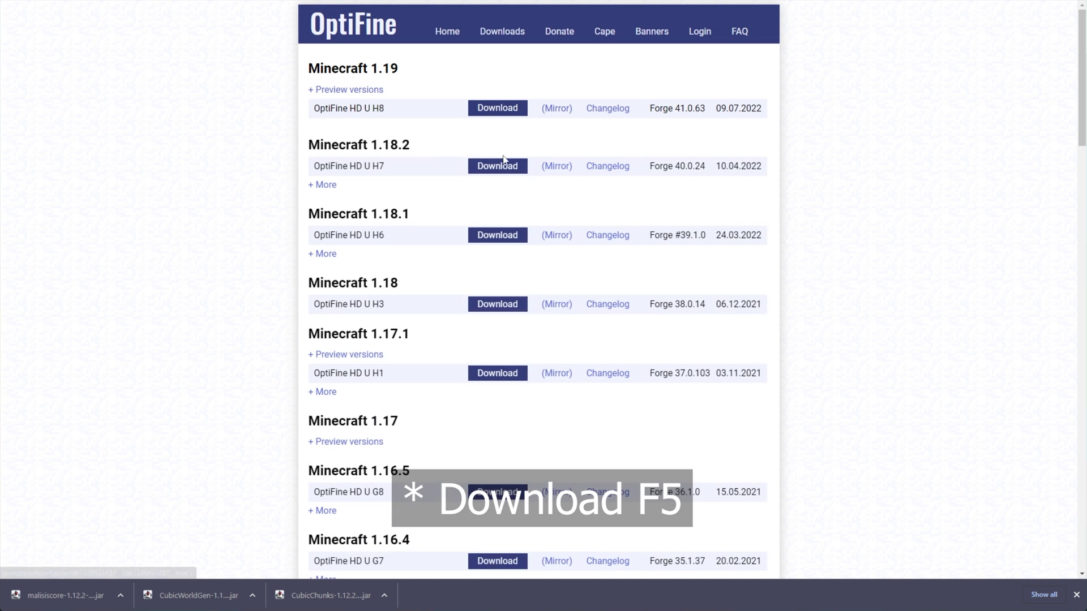
pyautogui.scroll(-5, 502, 162)
pyautogui.hotkey('ctrl', 'f')
pyautogui.write('1.12')
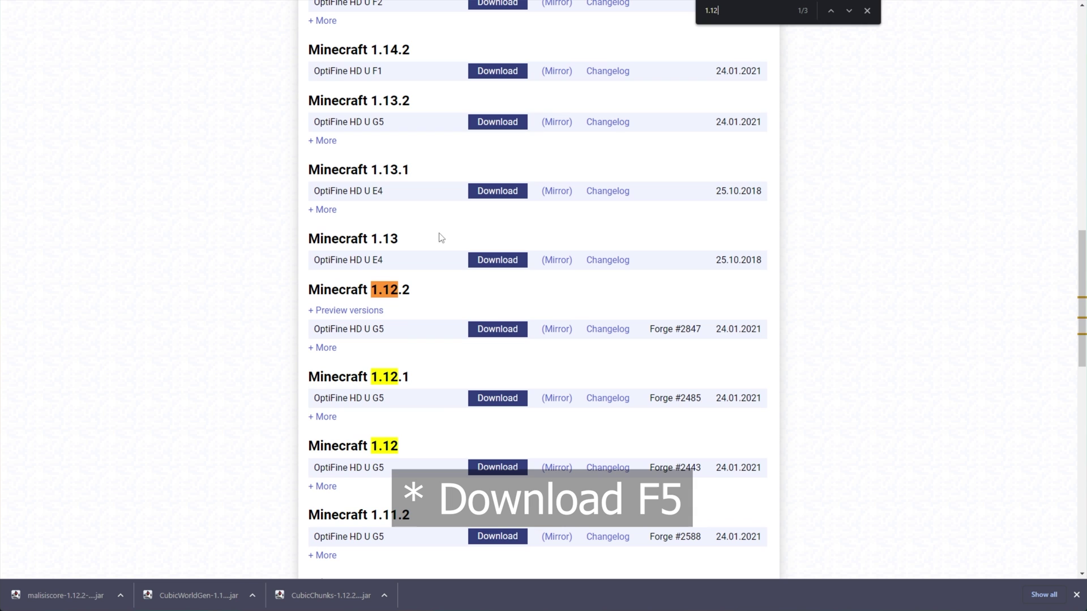
pyautogui.scroll(-1, 434, 240)
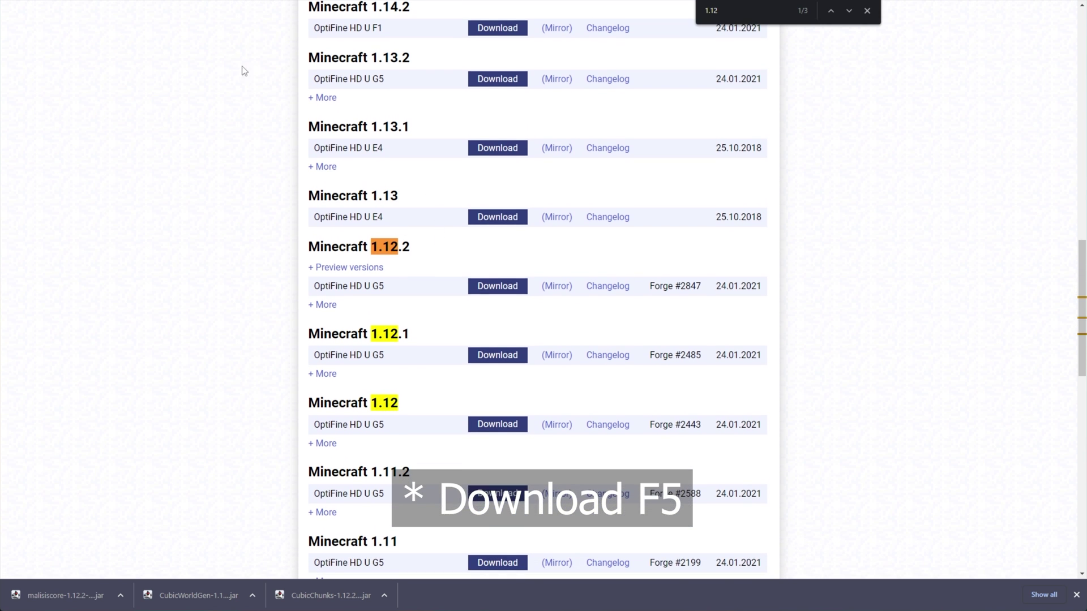
pyautogui.scroll(-2, 435, 226)
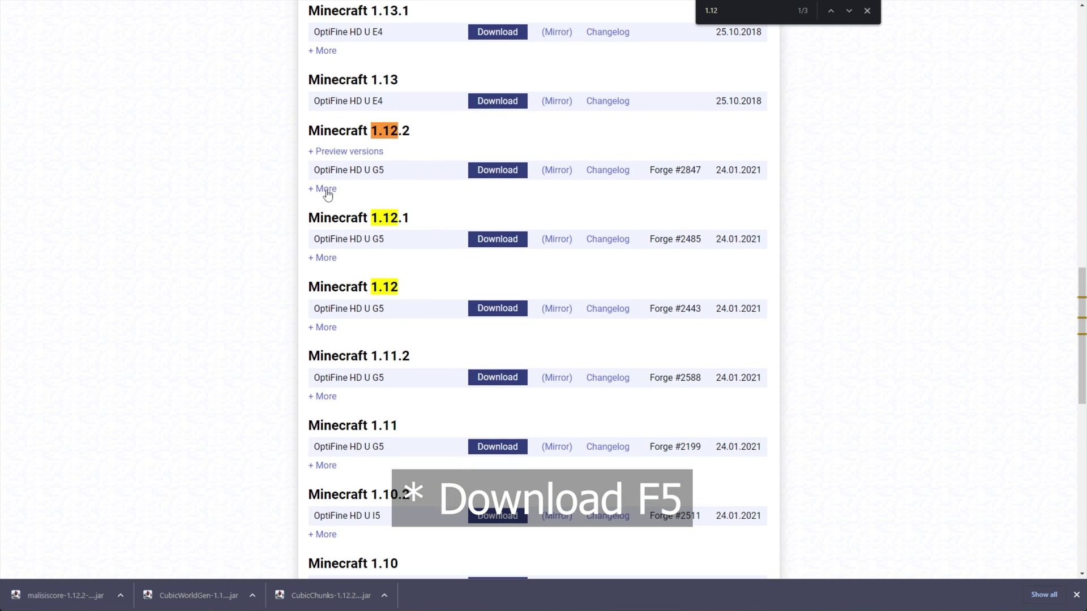
pyautogui.click(326, 192)
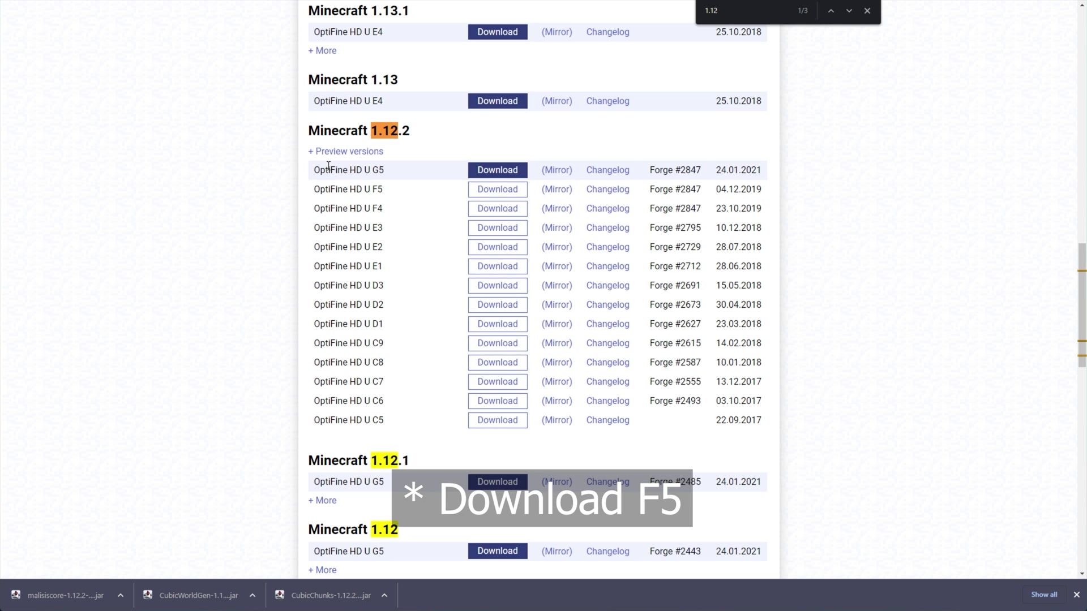
# Download OptiFine HD U E2 for Minecraft 1.12.2 through its mirror and close the download page.
pyautogui.moveTo(338, 169); pyautogui.dragTo(375, 324)
pyautogui.click(383, 298)
pyautogui.moveTo(383, 247); pyautogui.dragTo(325, 246)
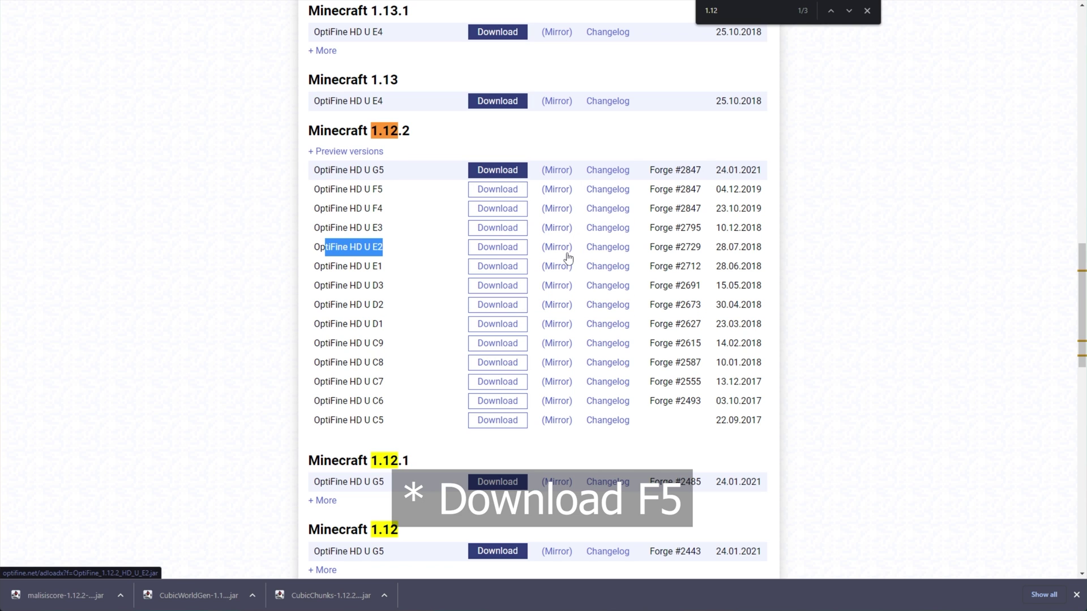
pyautogui.click(568, 258)
pyautogui.click(552, 116)
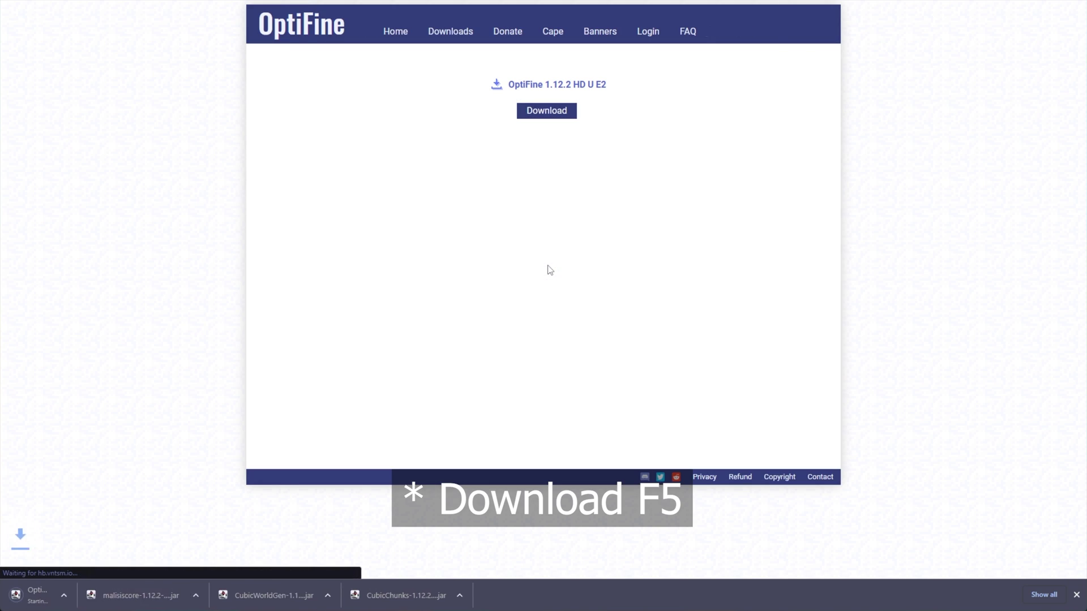
pyautogui.hotkey('ctrl', 'w')
pyautogui.scroll(4, 452, 324)
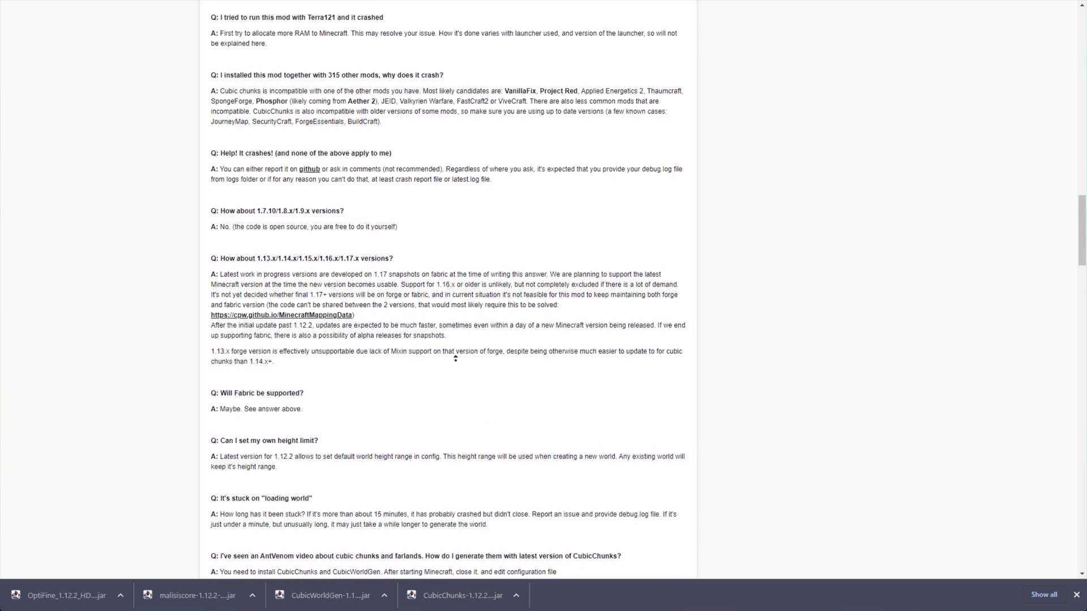
pyautogui.scroll(15, 452, 324)
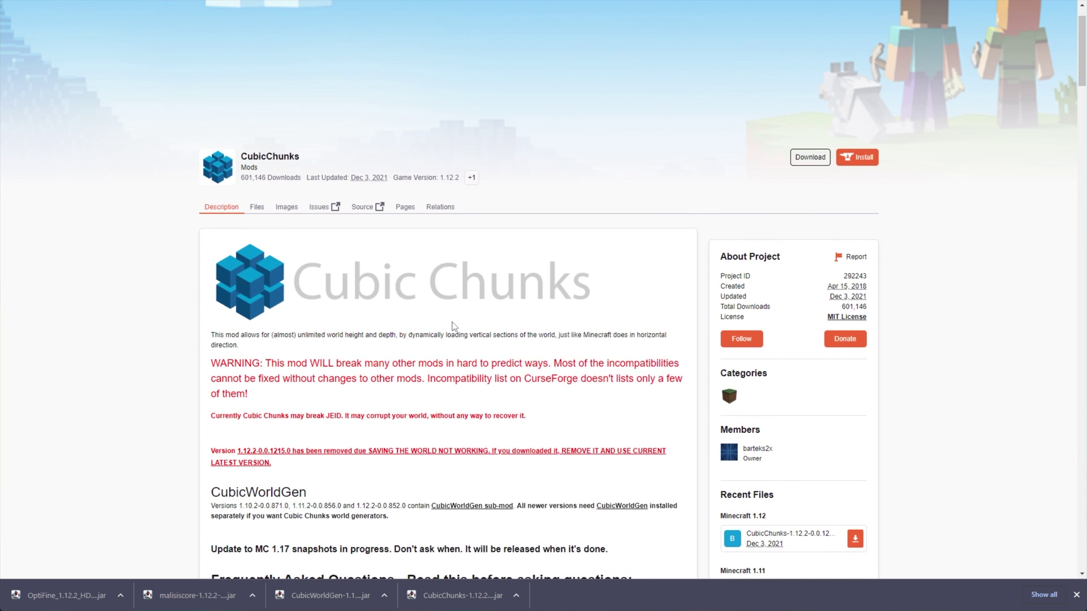
pyautogui.scroll(-2, 480, 351)
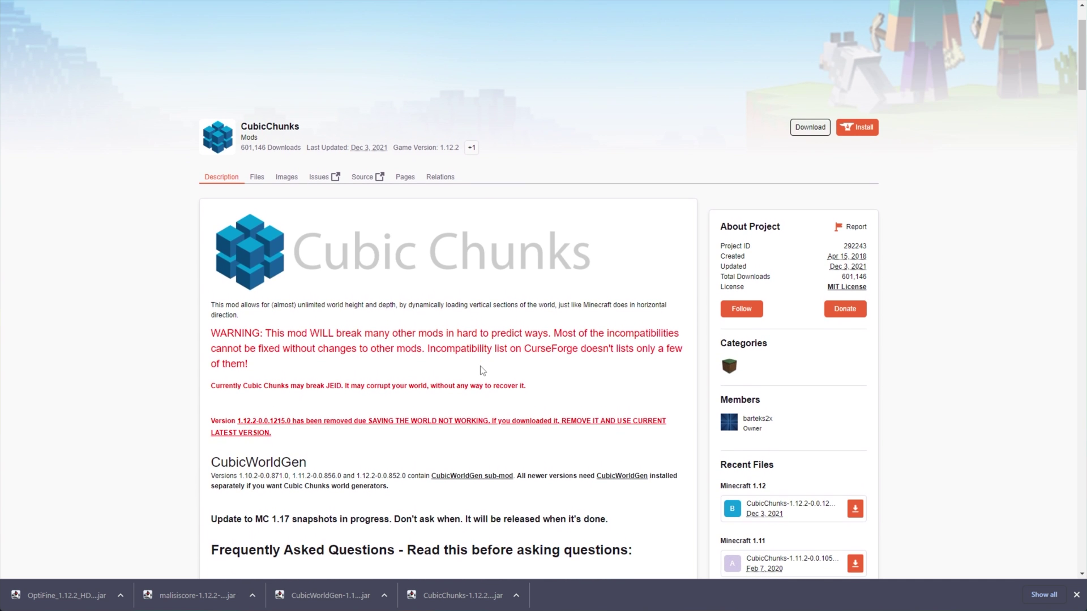
pyautogui.scroll(-2, 482, 377)
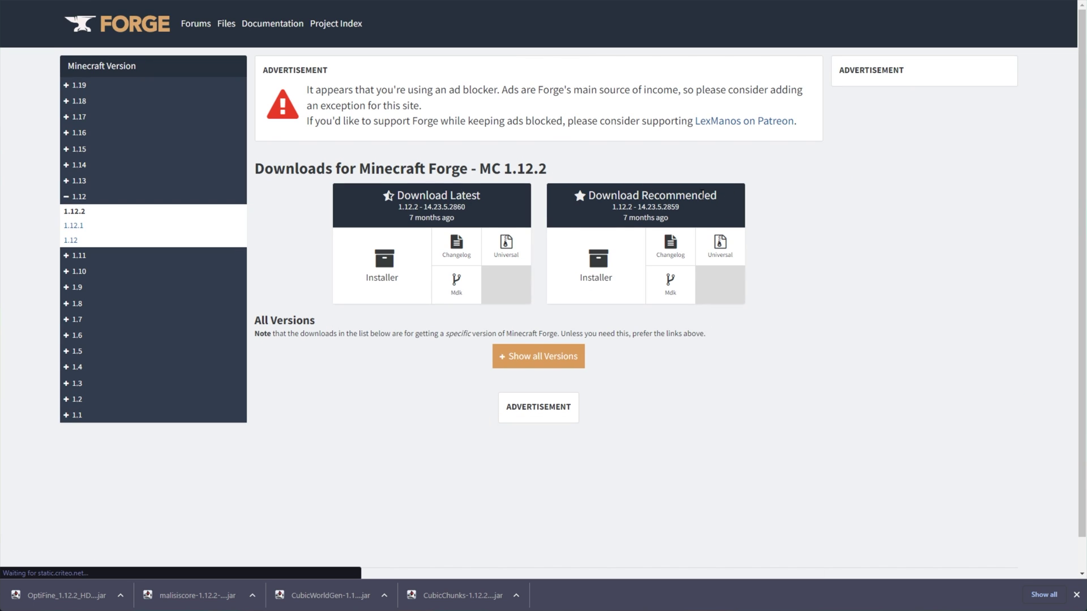
# Download the recommended Minecraft Forge installer, 1.12.2 - 14.23.5.2859, and return to the Forge downloads page.
pyautogui.moveTo(718, 196); pyautogui.dragTo(587, 198)
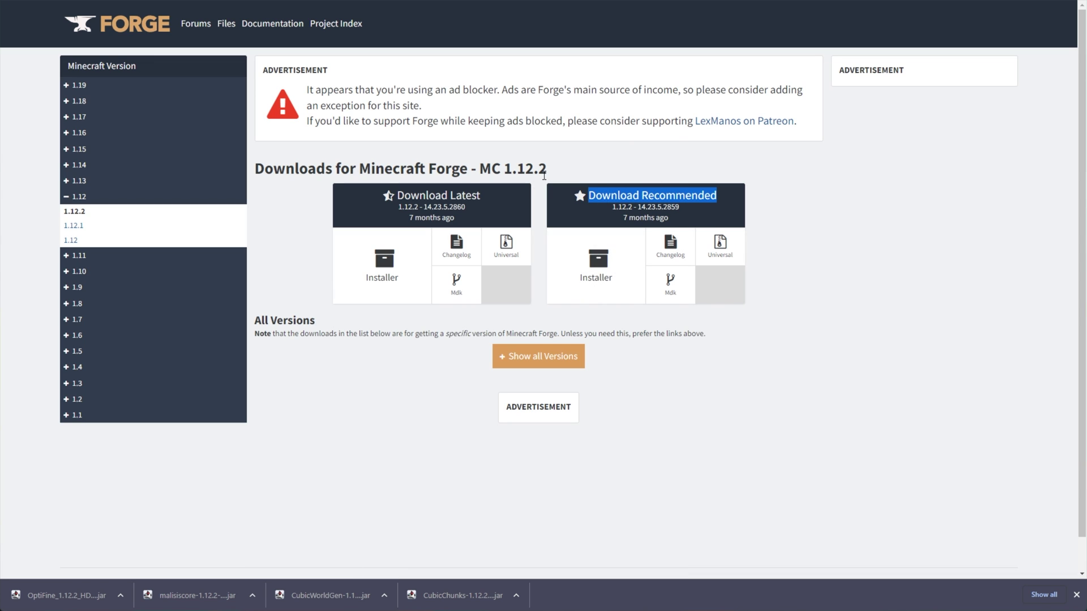
pyautogui.moveTo(544, 176); pyautogui.dragTo(502, 175)
pyautogui.click(587, 253)
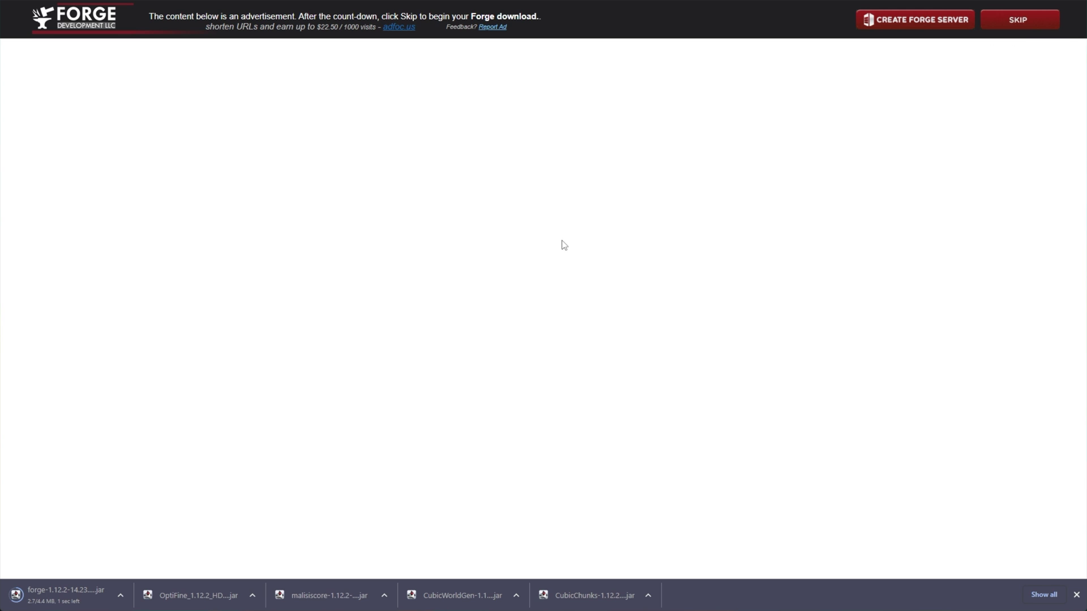
pyautogui.hotkey('alt', 'Left')
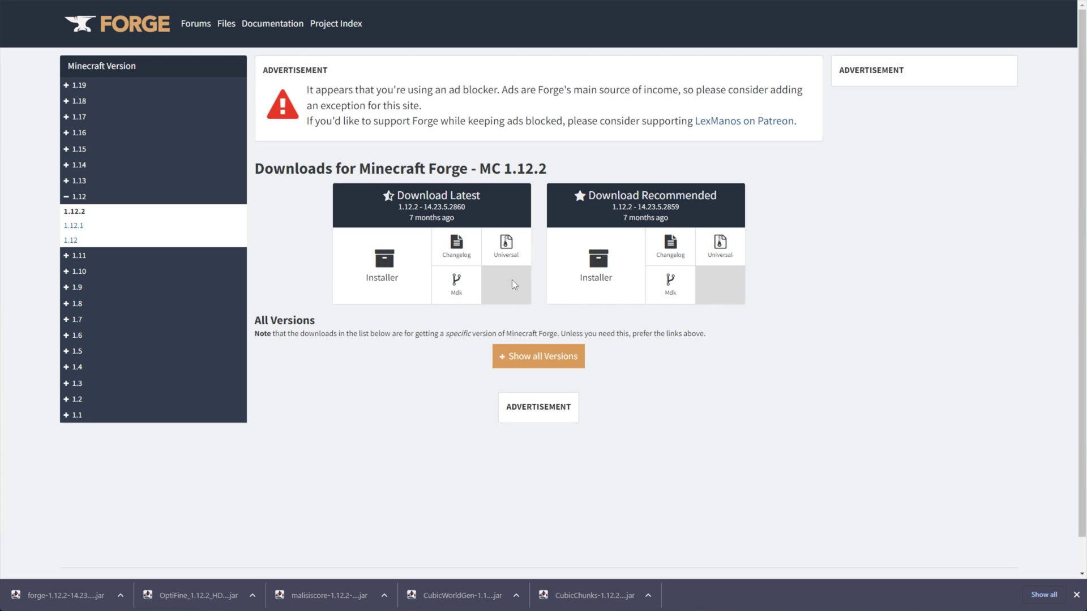
# Launch the downloaded Forge installer and install the client into the default .minecraft folder.
pyautogui.click(67, 599)
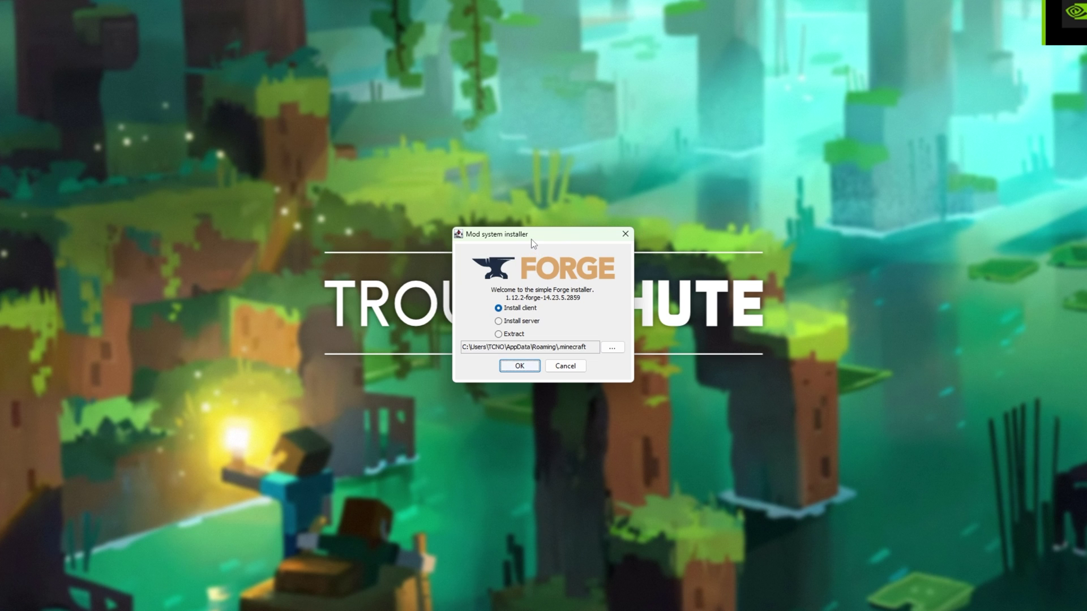
pyautogui.click(503, 311)
pyautogui.click(519, 366)
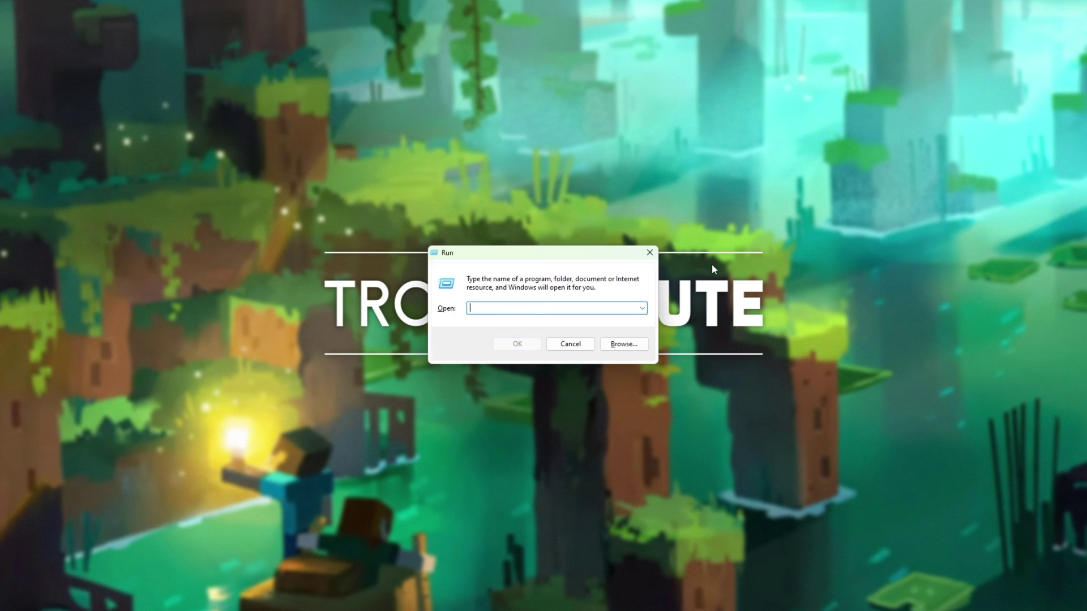
# Open the %AppData%\.minecraft folder through the Windows Run dialog.
pyautogui.write('%')
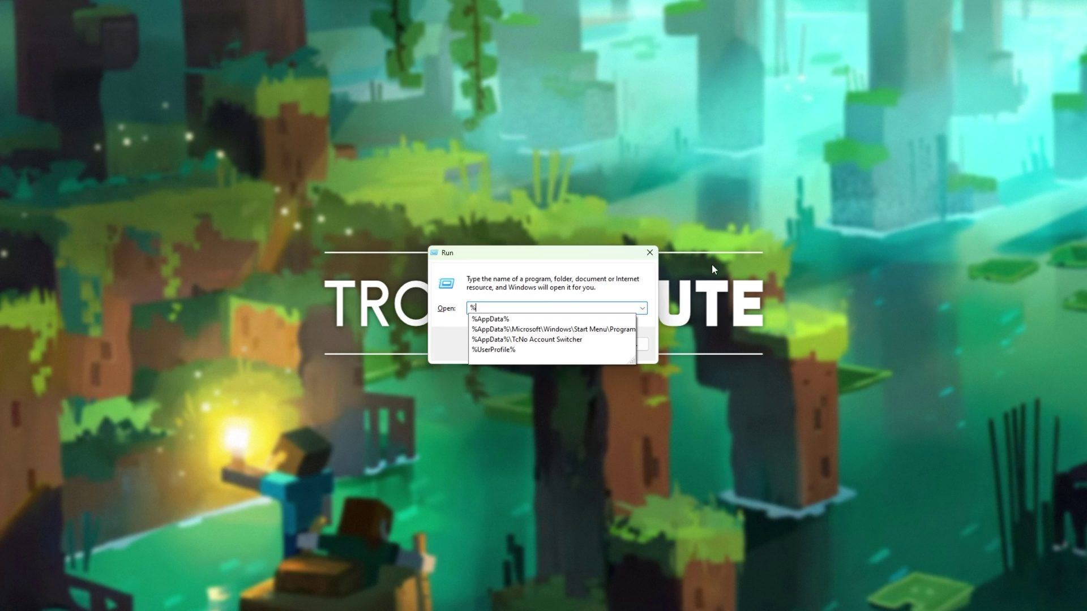
pyautogui.write('AppDat')
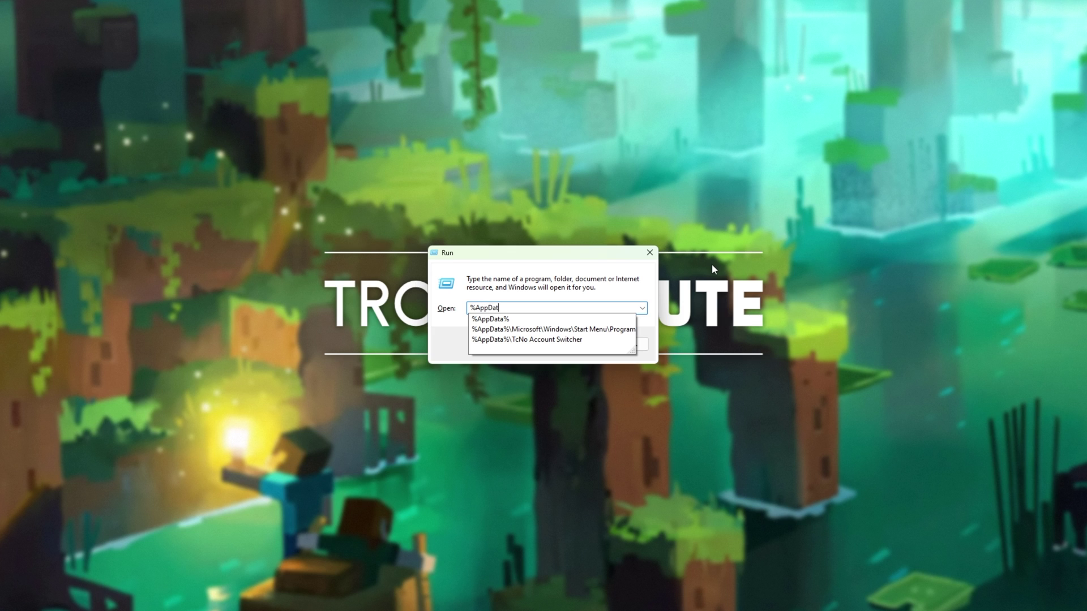
pyautogui.write('a%\\')
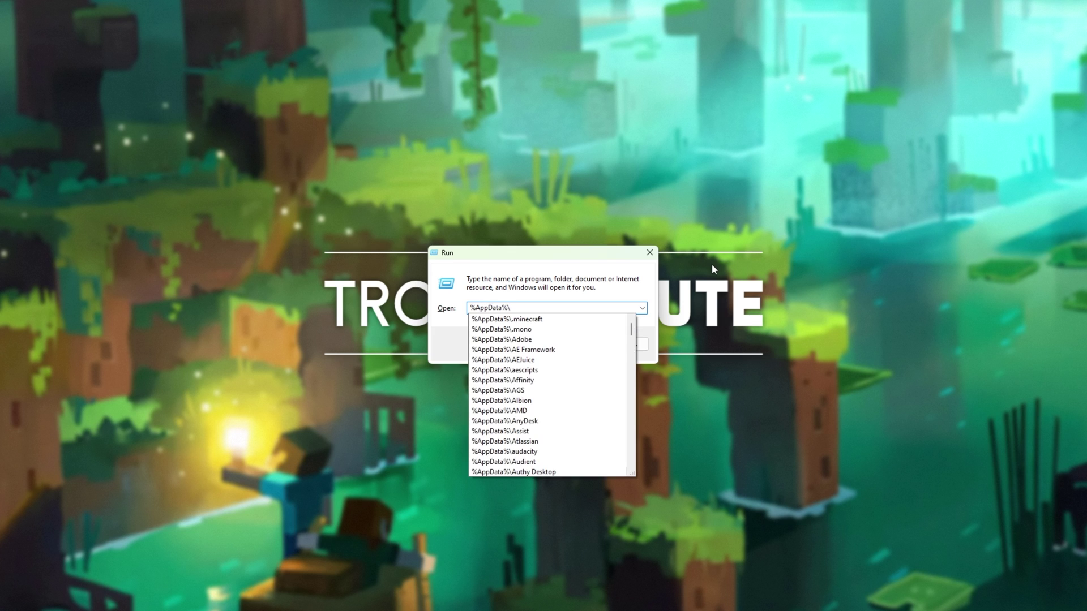
pyautogui.write('.m')
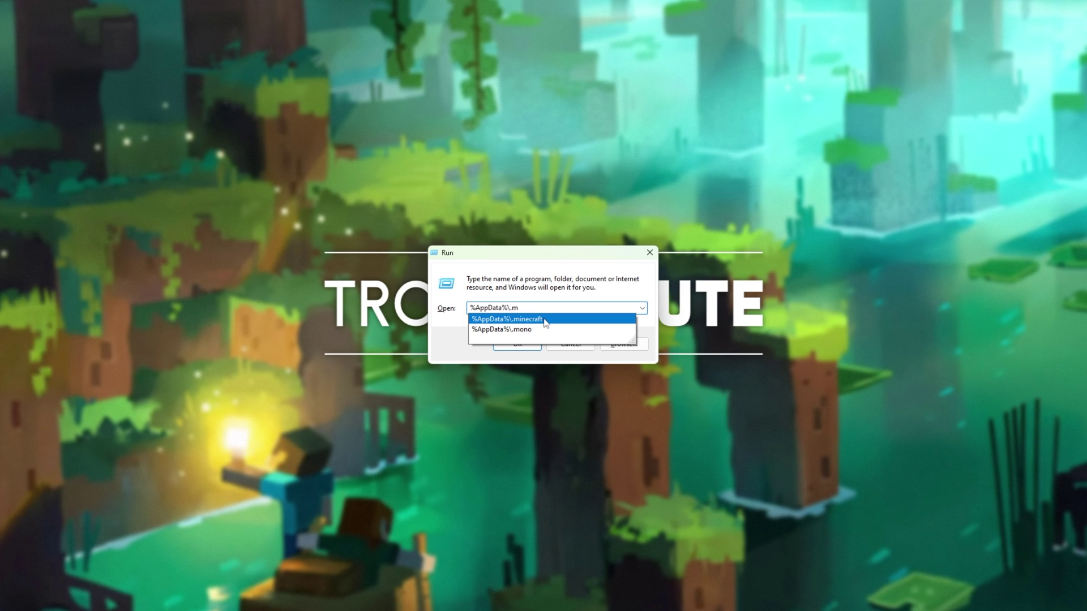
pyautogui.click(545, 320)
pyautogui.click(526, 342)
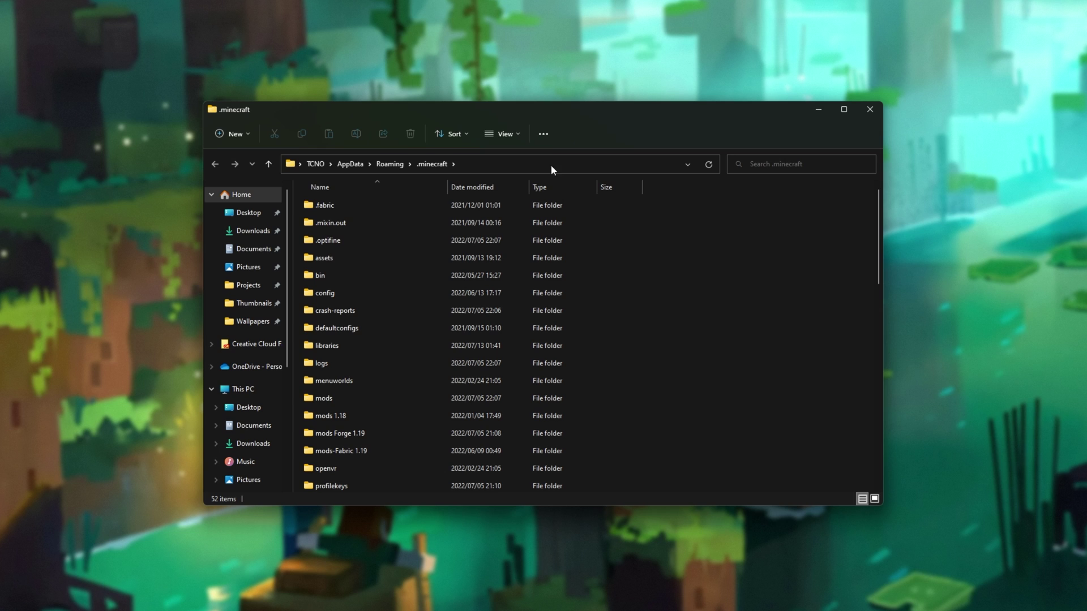
# Examine the files inside the existing mods folder and the version-specific mods folders beside it.
pyautogui.click(339, 402)
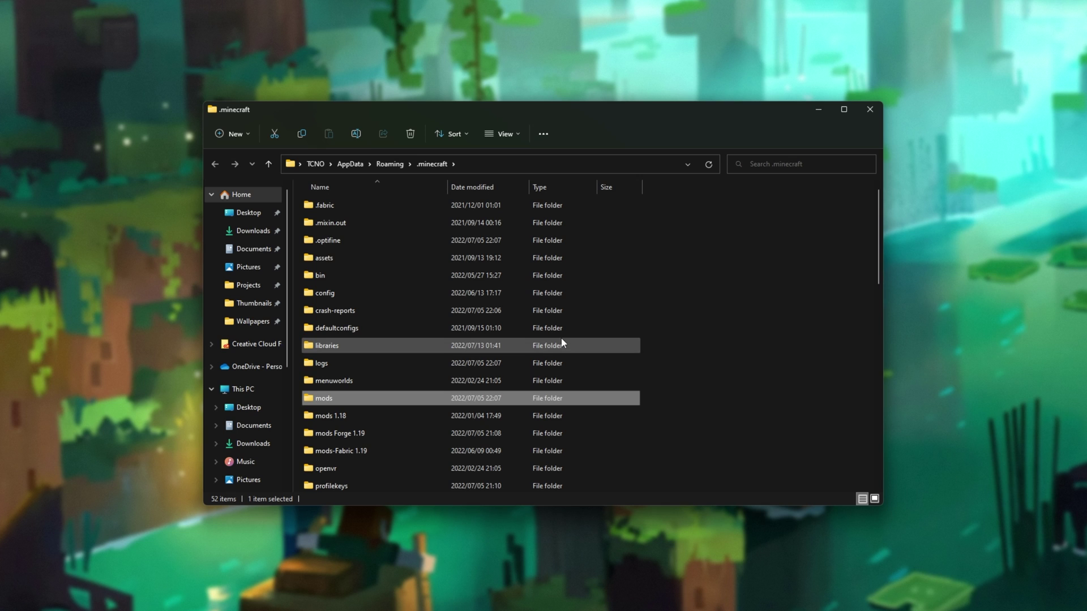
pyautogui.doubleClick(475, 398)
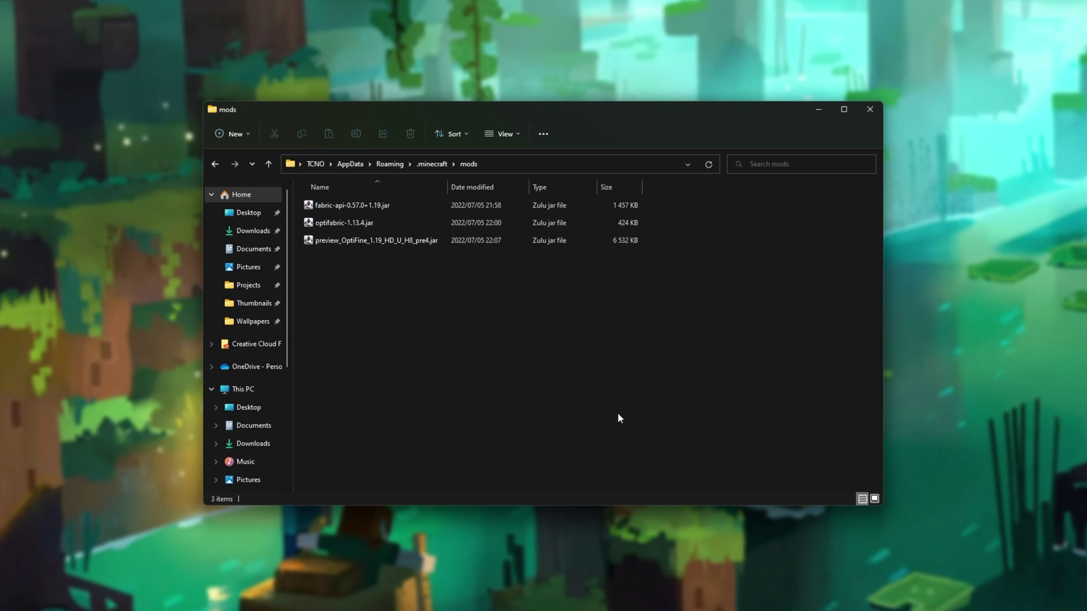
pyautogui.moveTo(619, 418); pyautogui.dragTo(402, 204)
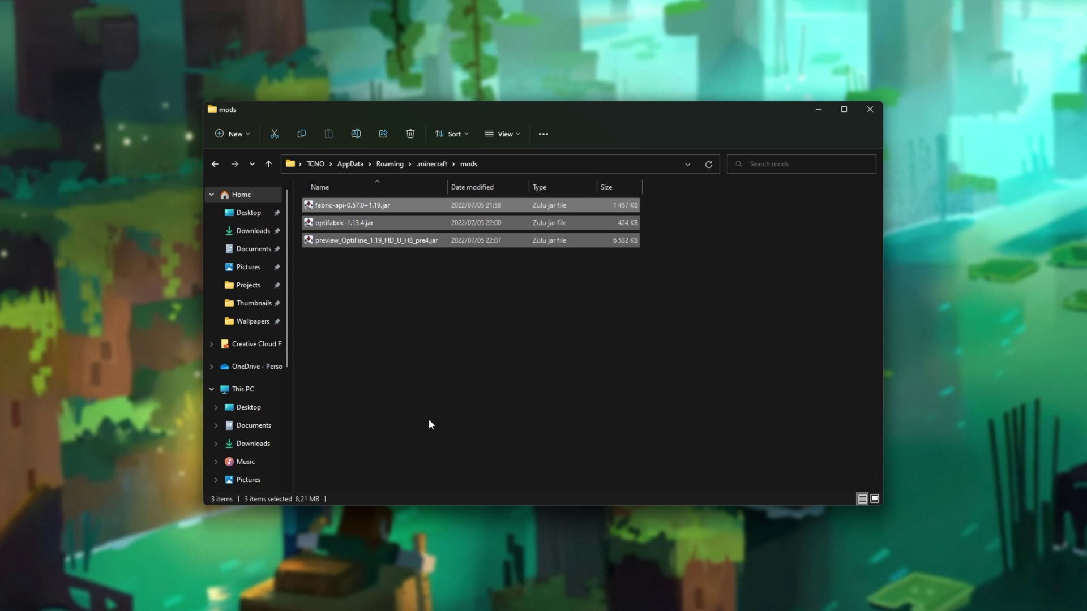
pyautogui.hotkey('alt', 'Left')
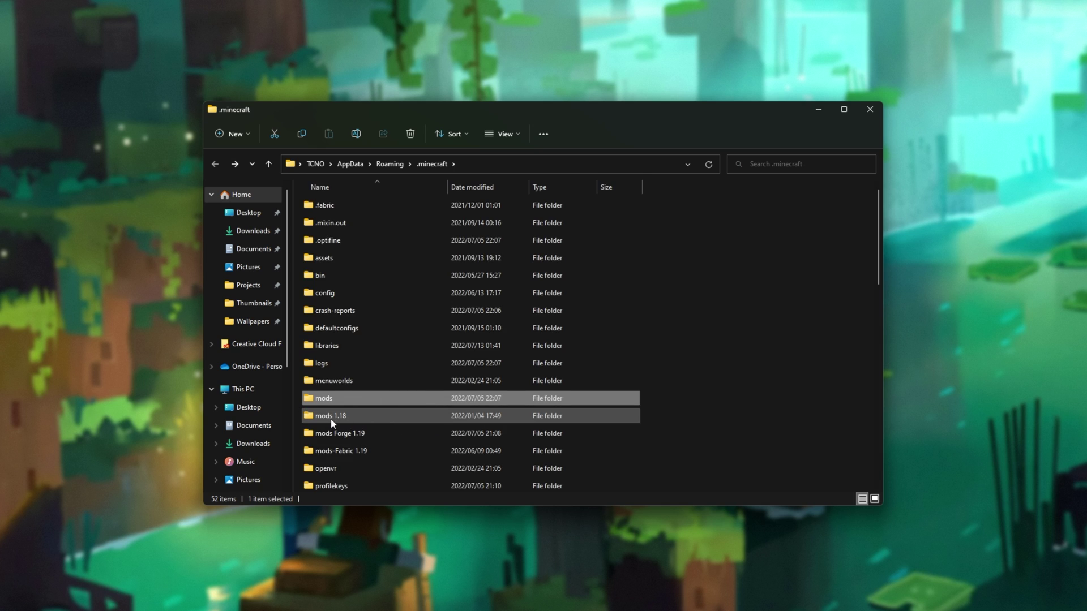
pyautogui.click(332, 419)
pyautogui.click(370, 433)
pyautogui.click(372, 448)
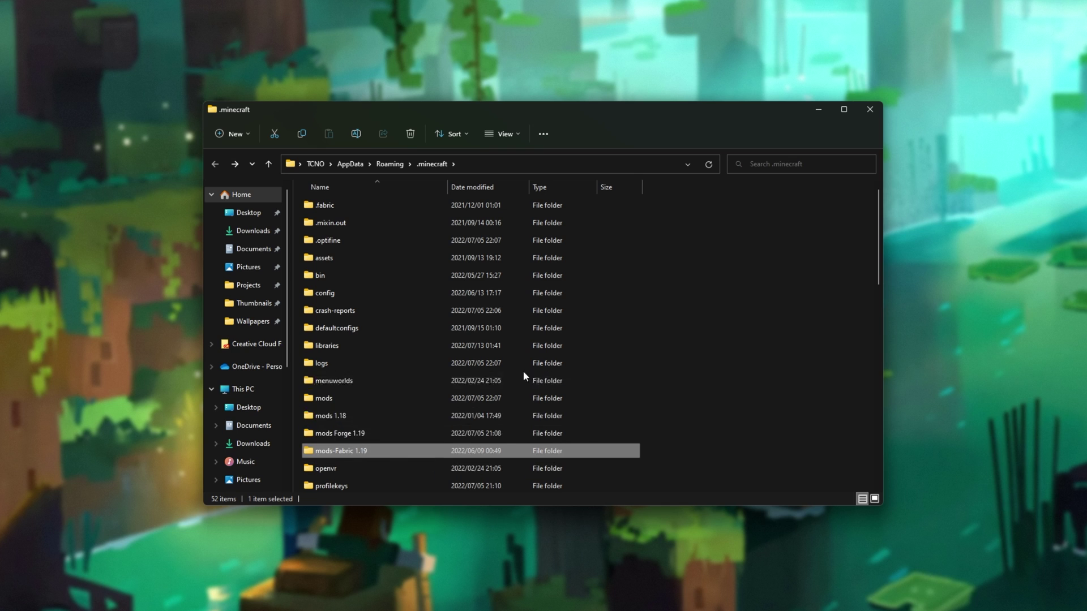
# Remove the existing mods folder with its old 1.19 mod files from .minecraft.
pyautogui.doubleClick(385, 398)
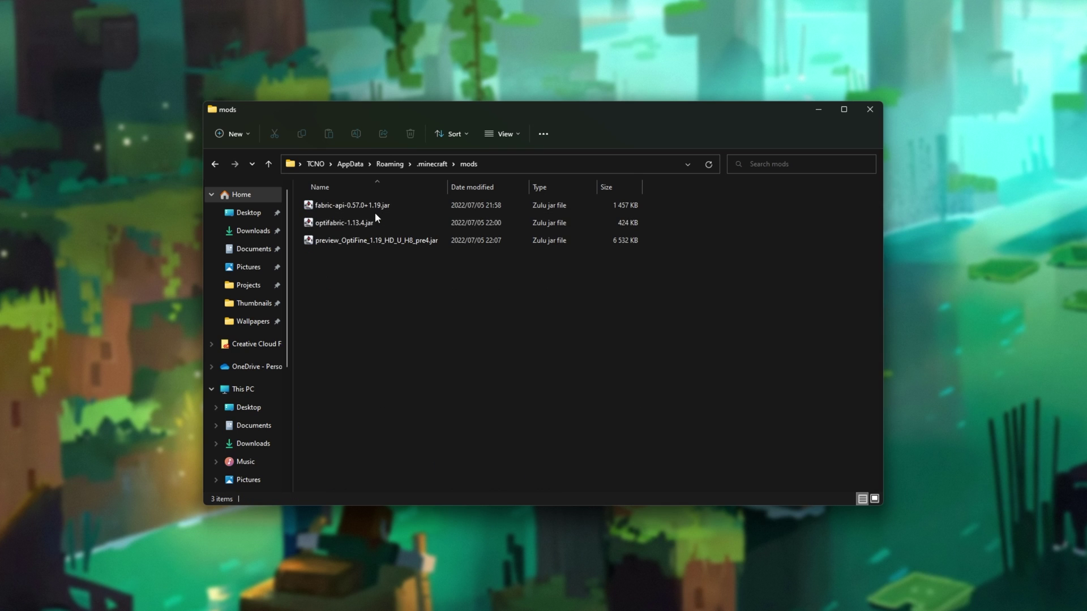
pyautogui.hotkey('ctrl', 'a')
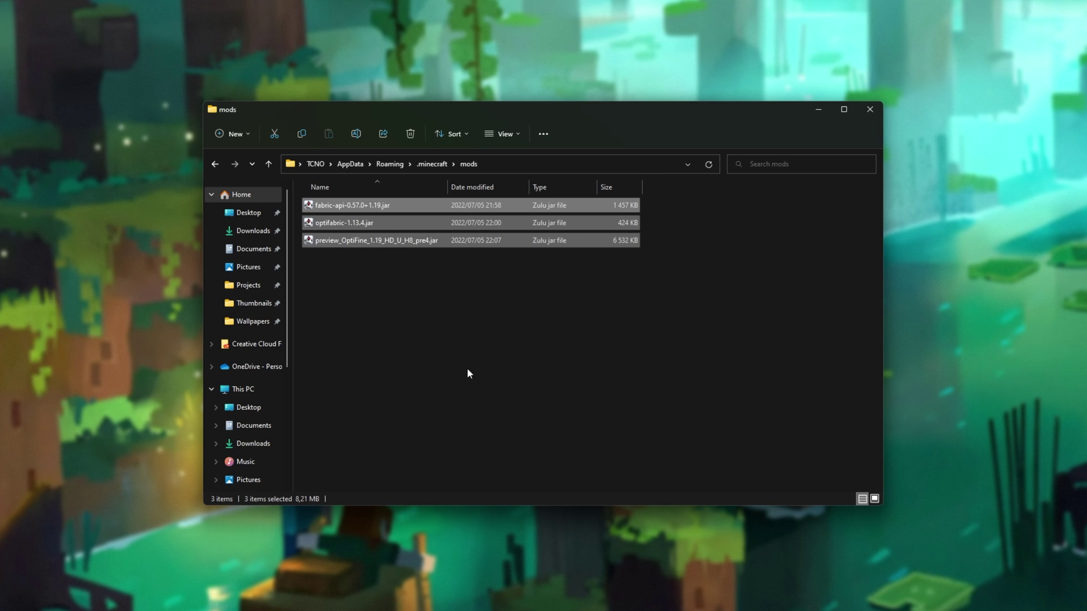
pyautogui.hotkey('alt', 'Up')
pyautogui.hotkey('shift', 'Delete')
pyautogui.press('Return')
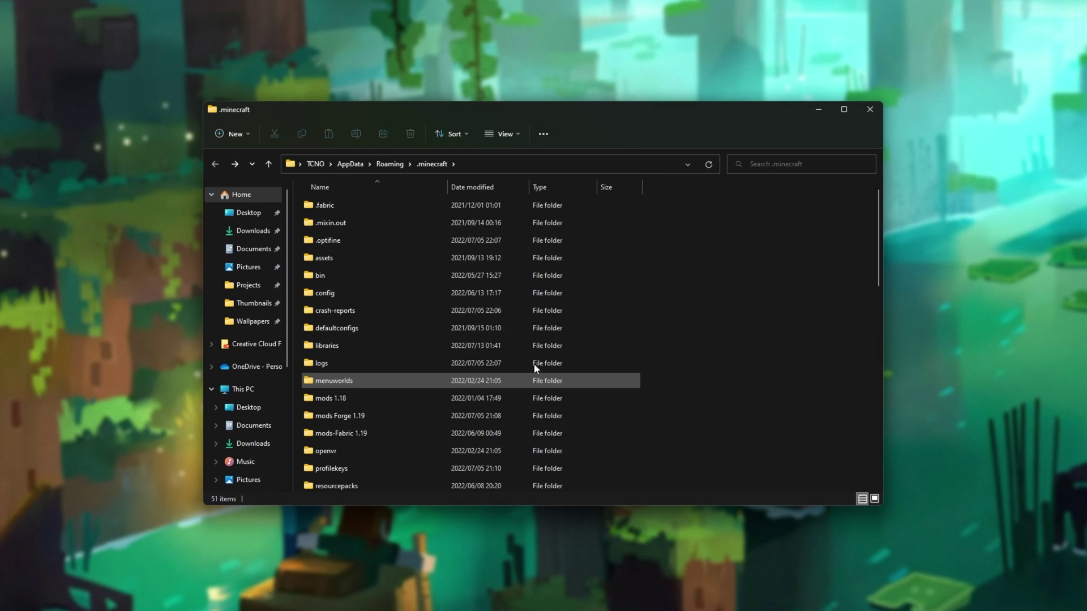
# Create a new folder named mods in .minecraft and open it.
pyautogui.rightClick(667, 321)
pyautogui.moveTo(745, 544)
pyautogui.click(822, 545)
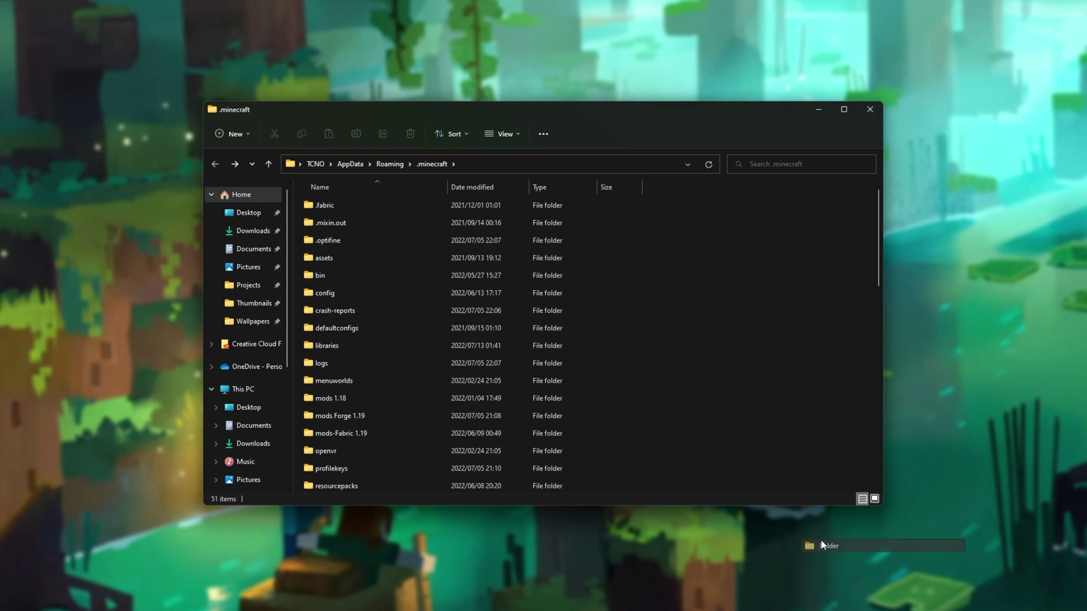
pyautogui.write('mods')
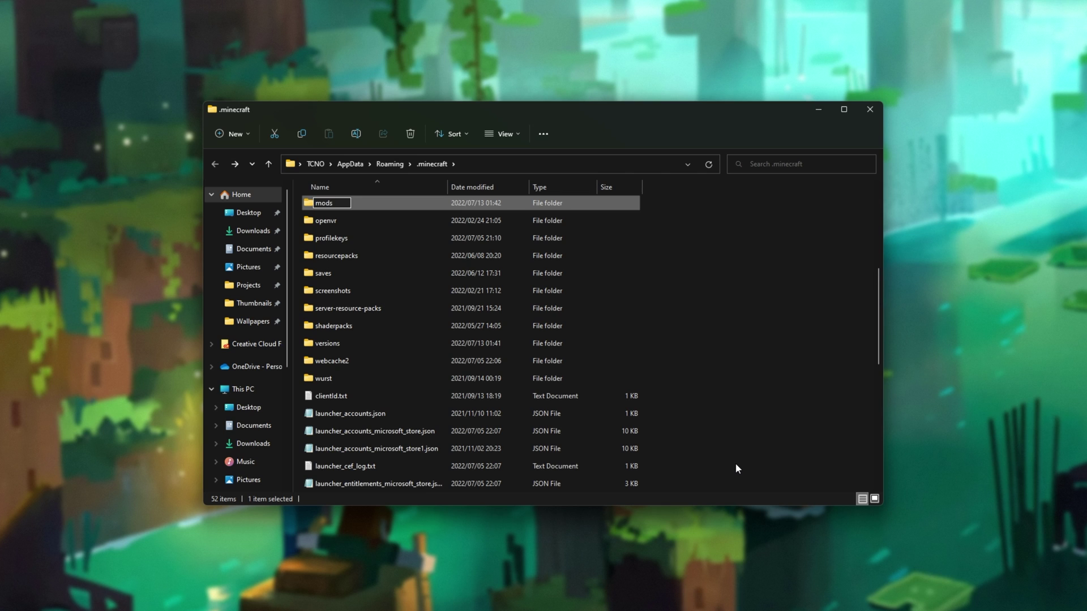
pyautogui.press('Return')
pyautogui.press('Return')
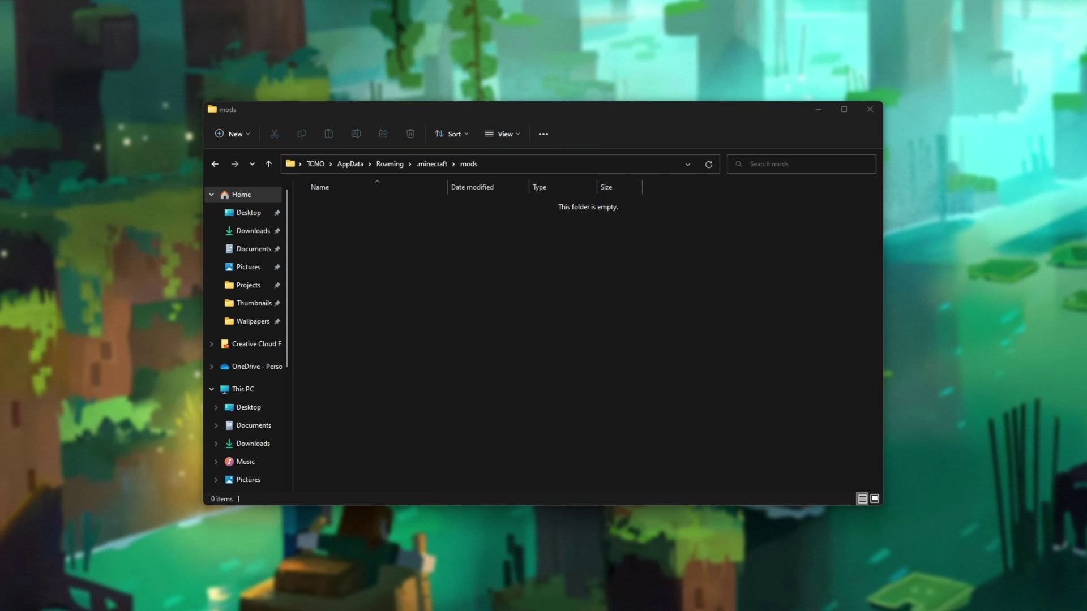
# Move the downloaded CubicChunks, CubicWorldGen, MalisisCore and OptiFine 1.12.2 jar files into the empty mods folder.
pyautogui.moveTo(1086, 345); pyautogui.dragTo(364, 339)
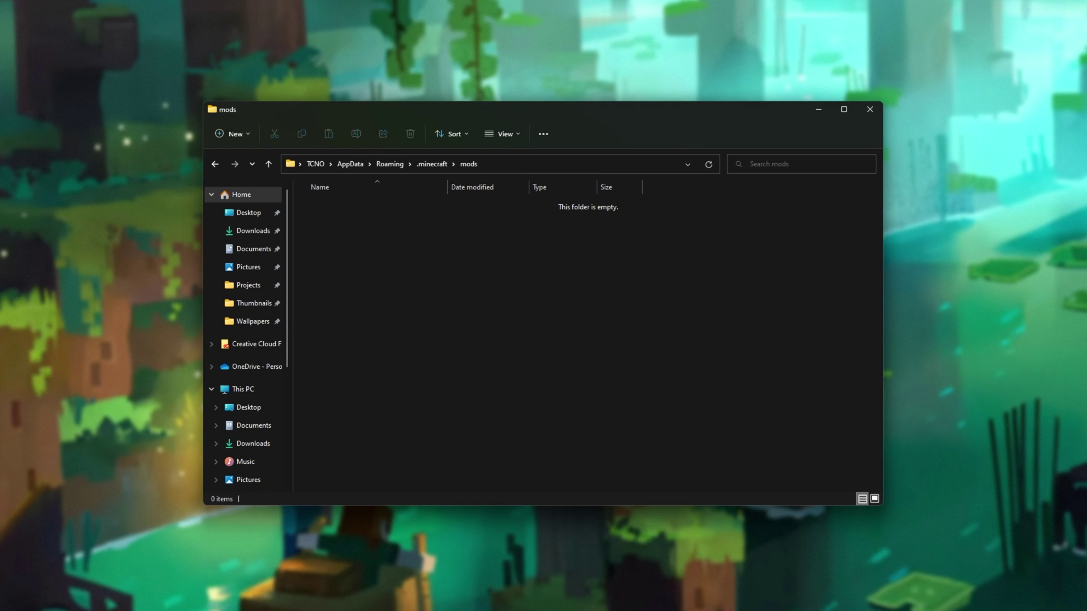
pyautogui.moveTo(1086, 363); pyautogui.dragTo(679, 371)
pyautogui.moveTo(1086, 368); pyautogui.dragTo(522, 360)
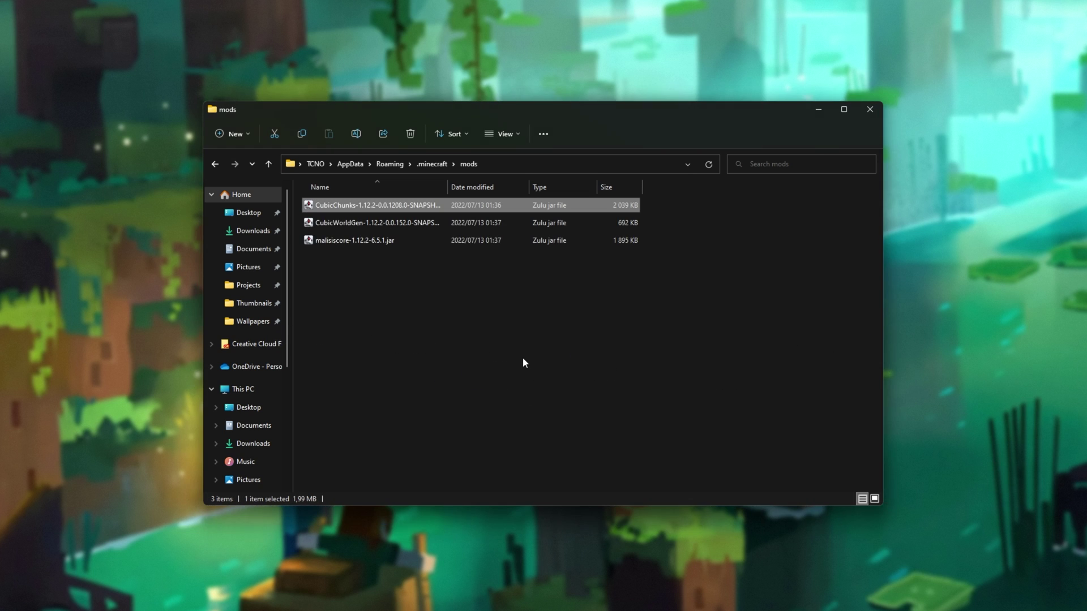
pyautogui.hotkey('ctrl', 'a')
pyautogui.click(576, 360)
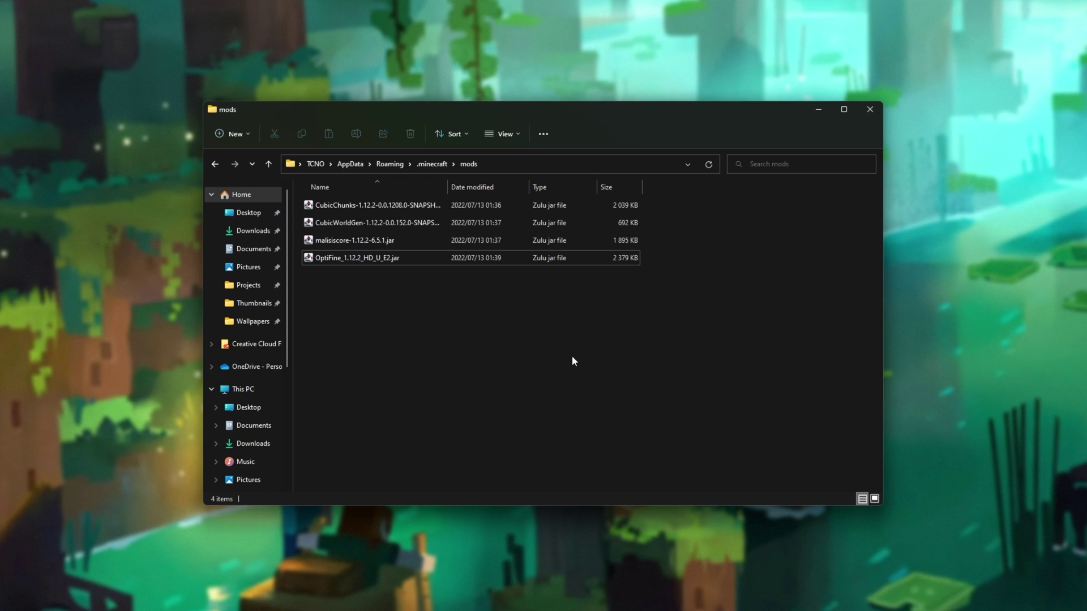
# Switch to the Minecraft Launcher, choose the forge 1.12.2-forge-14.23.5.2859 installation and show the Java Edition installations list.
pyautogui.press('super')
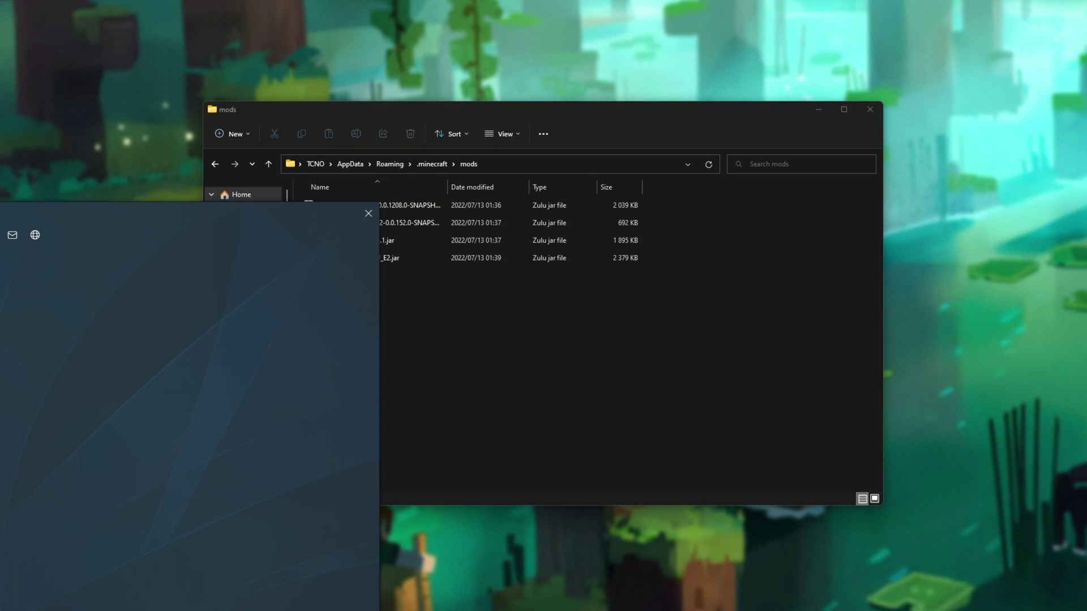
pyautogui.press('Escape')
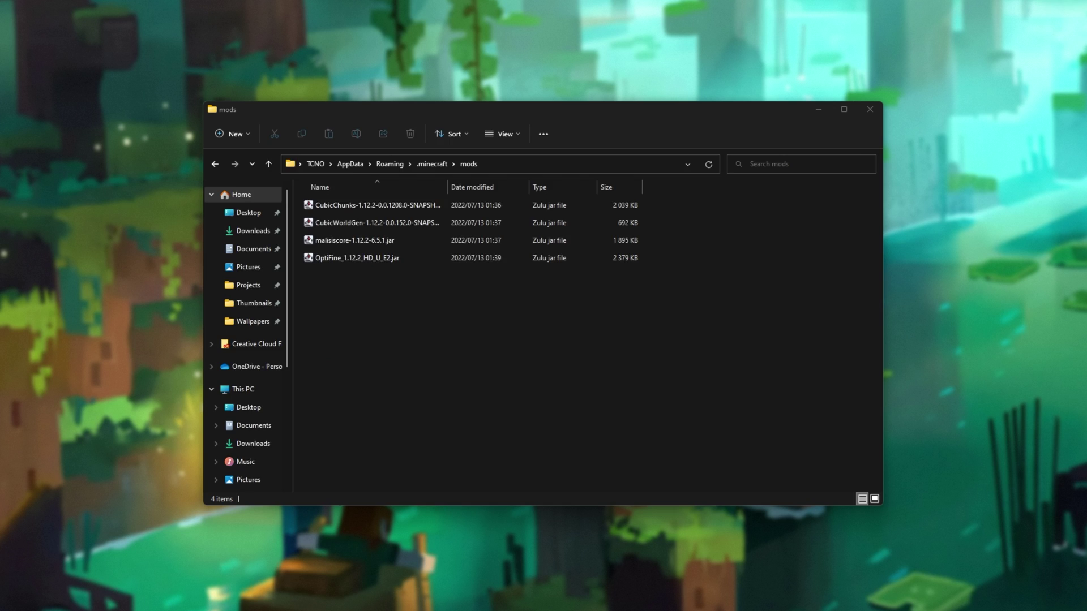
pyautogui.click(429, 406)
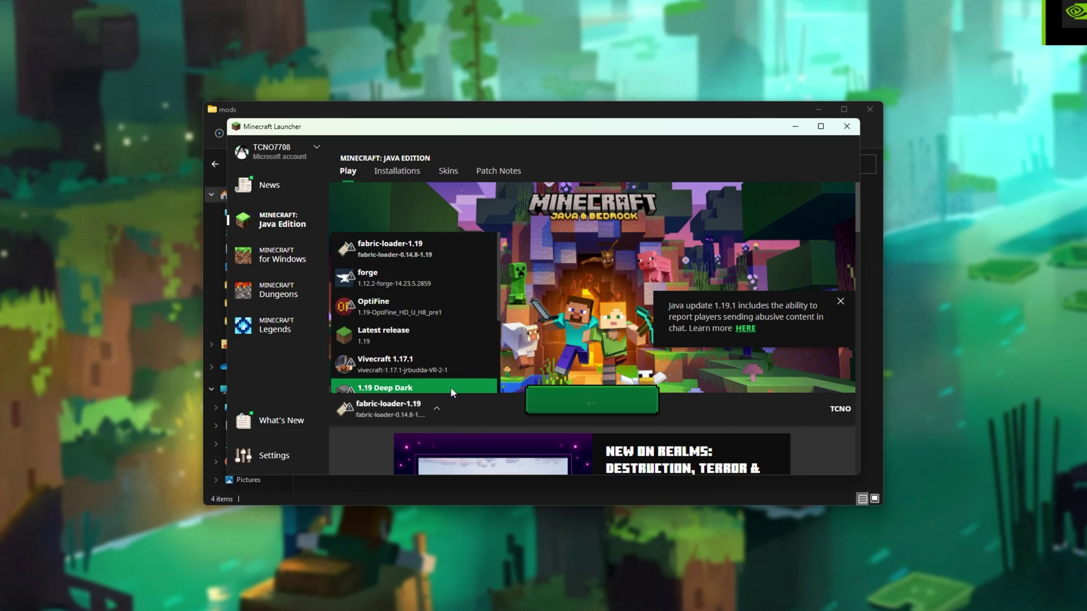
pyautogui.click(452, 280)
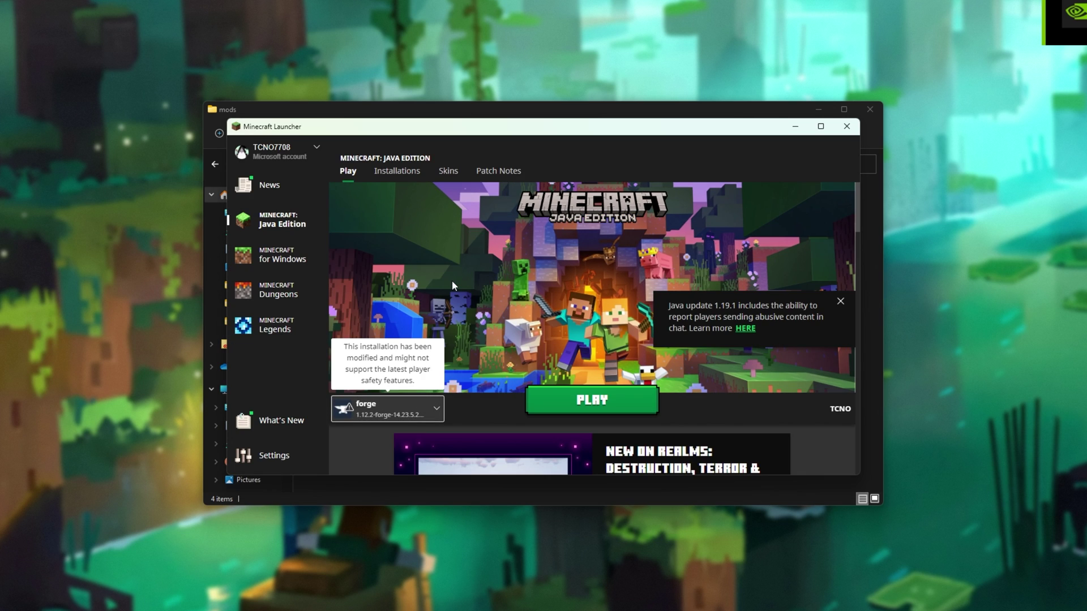
pyautogui.click(398, 173)
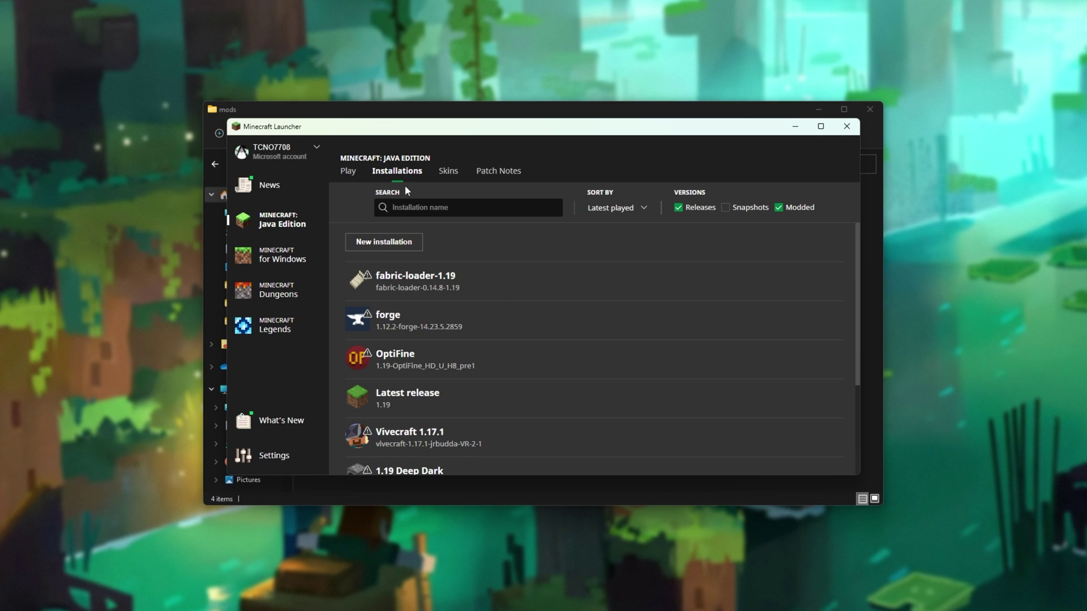
pyautogui.click(397, 243)
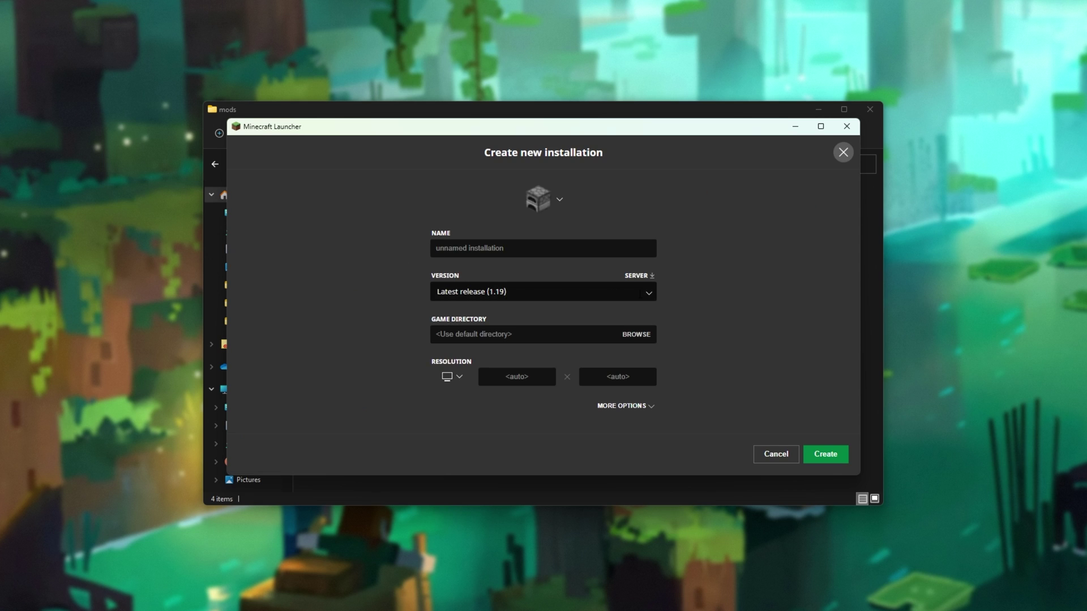
pyautogui.click(589, 292)
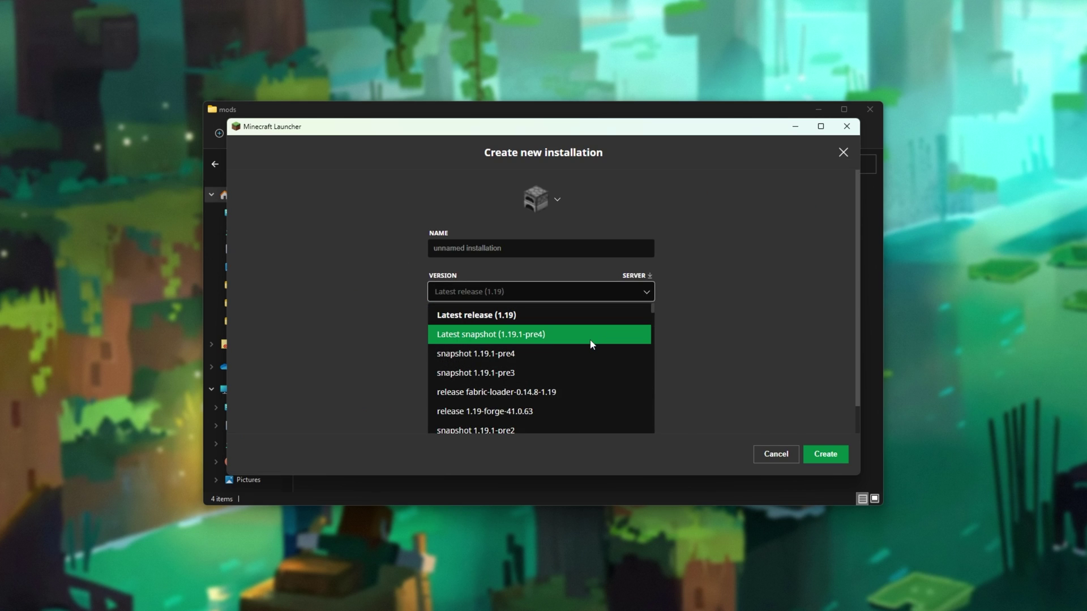
pyautogui.write('forge')
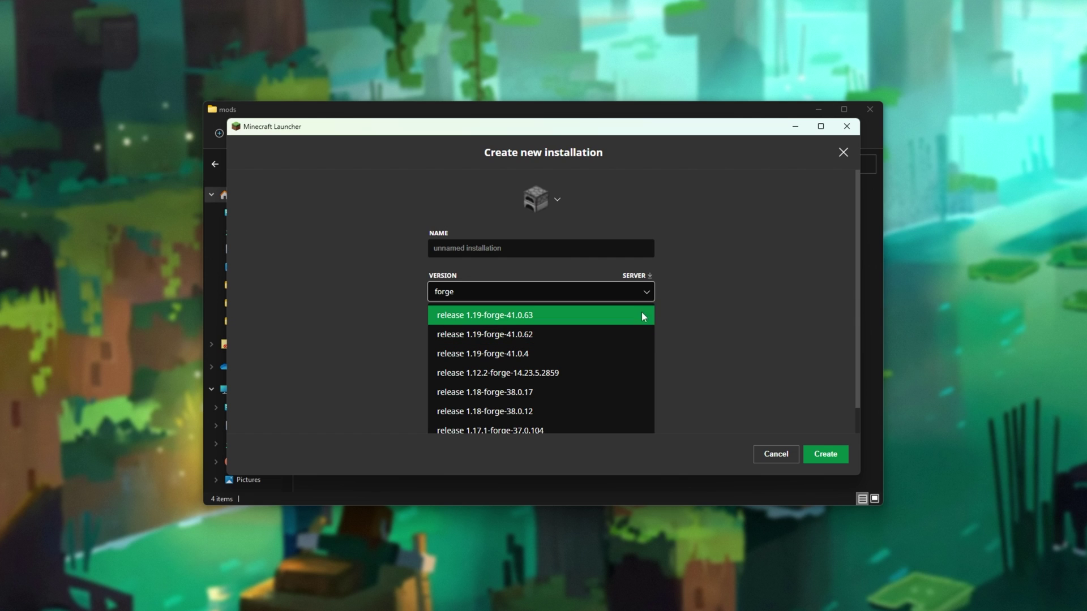
pyautogui.click(558, 371)
pyautogui.click(640, 431)
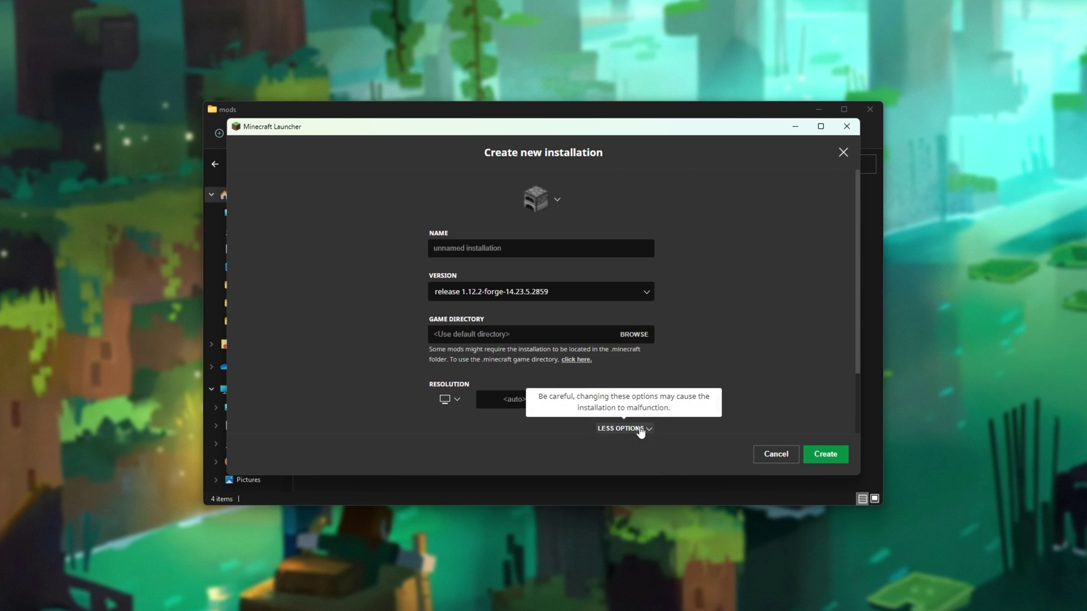
pyautogui.scroll(-3, 657, 379)
pyautogui.moveTo(459, 413); pyautogui.dragTo(243, 417)
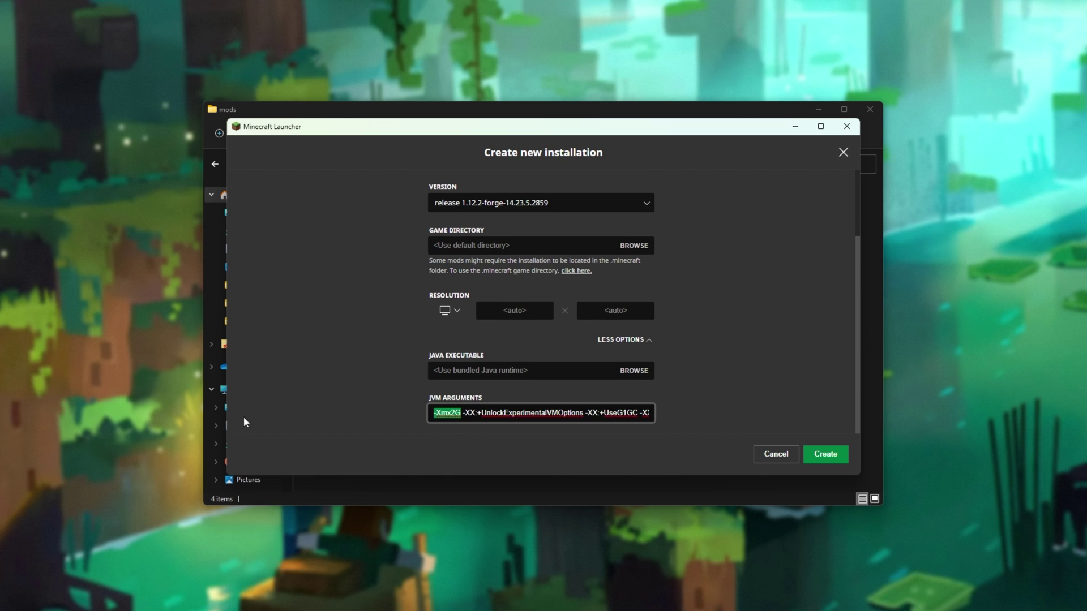
pyautogui.click(783, 456)
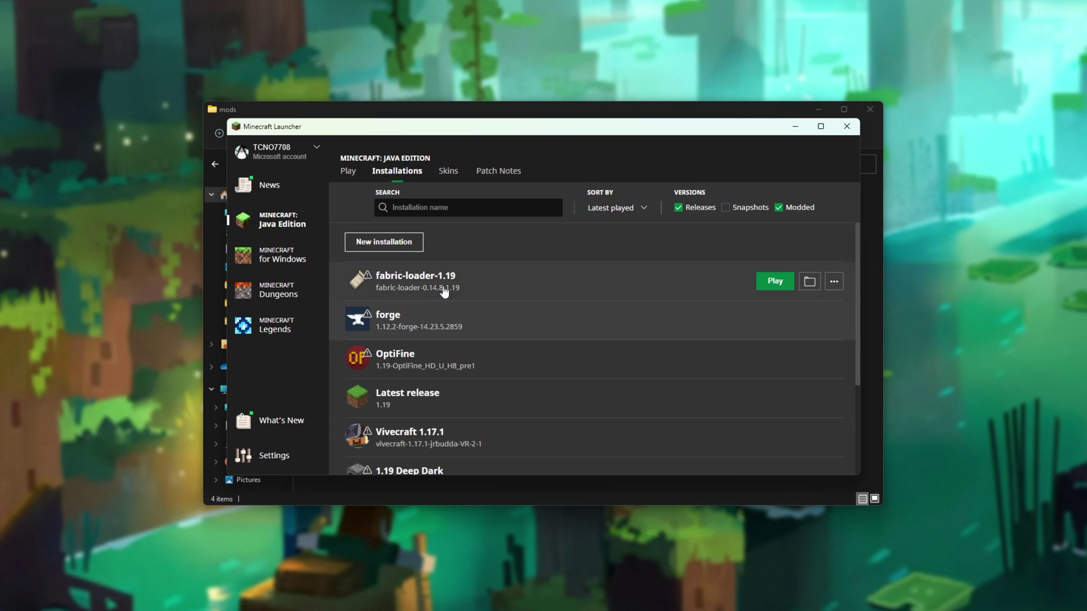
# Edit the forge installation so its JVM arguments allocate 8 GB of memory (-Xmx8G) and save it.
pyautogui.click(834, 320)
pyautogui.click(822, 348)
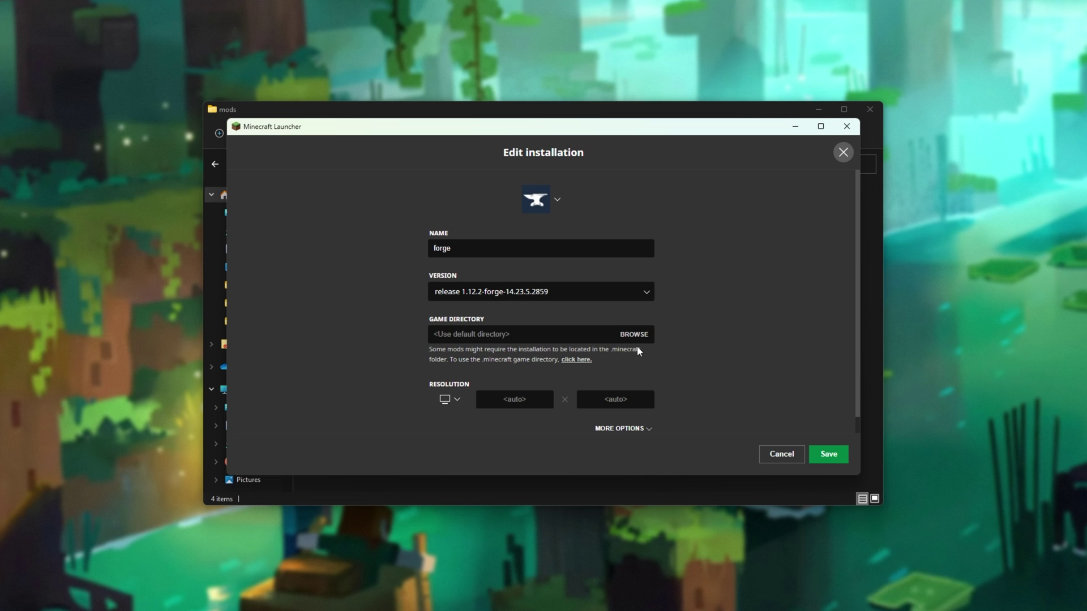
pyautogui.click(639, 407)
pyautogui.scroll(-2, 566, 399)
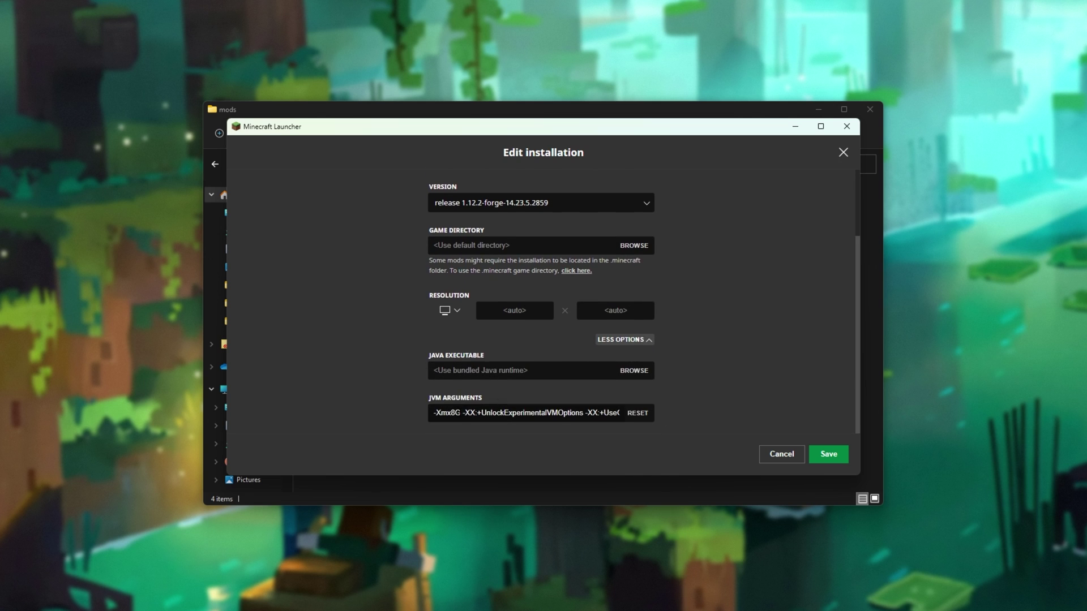
pyautogui.moveTo(433, 412); pyautogui.dragTo(455, 412)
pyautogui.click(460, 413)
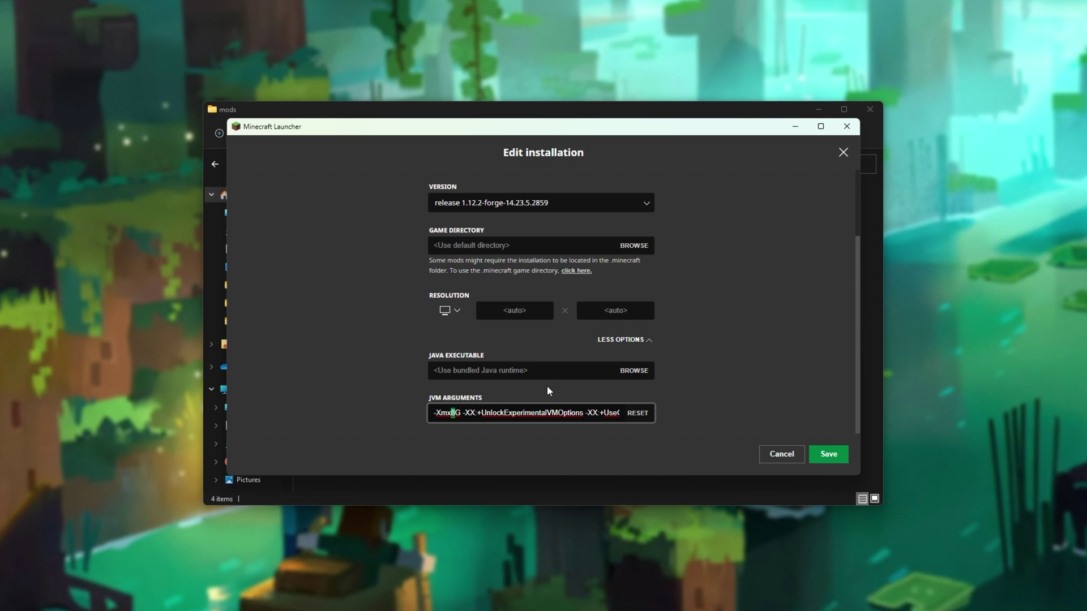
pyautogui.click(828, 454)
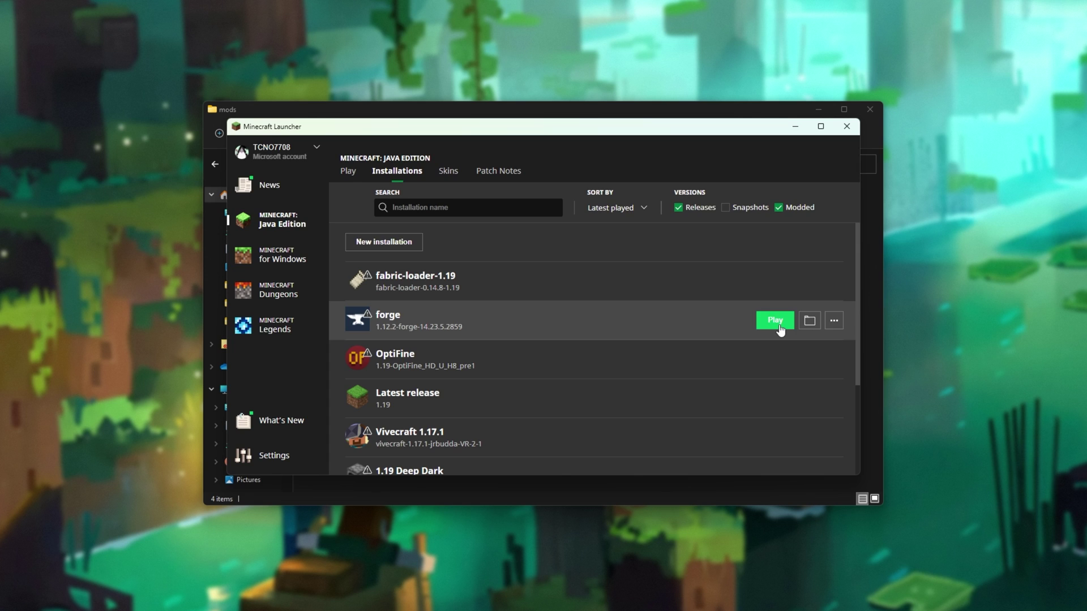
# Launch the forge 1.12.2 installation, accept the modified-installation risk without further warnings, and return to the Java Edition play page.
pyautogui.click(777, 321)
pyautogui.click(566, 327)
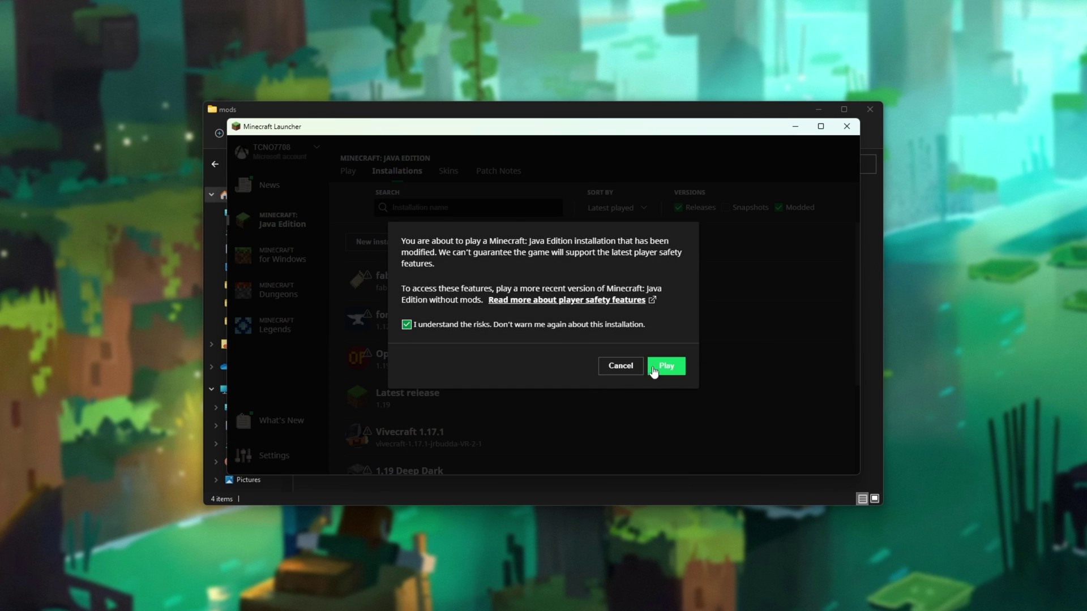
pyautogui.click(666, 365)
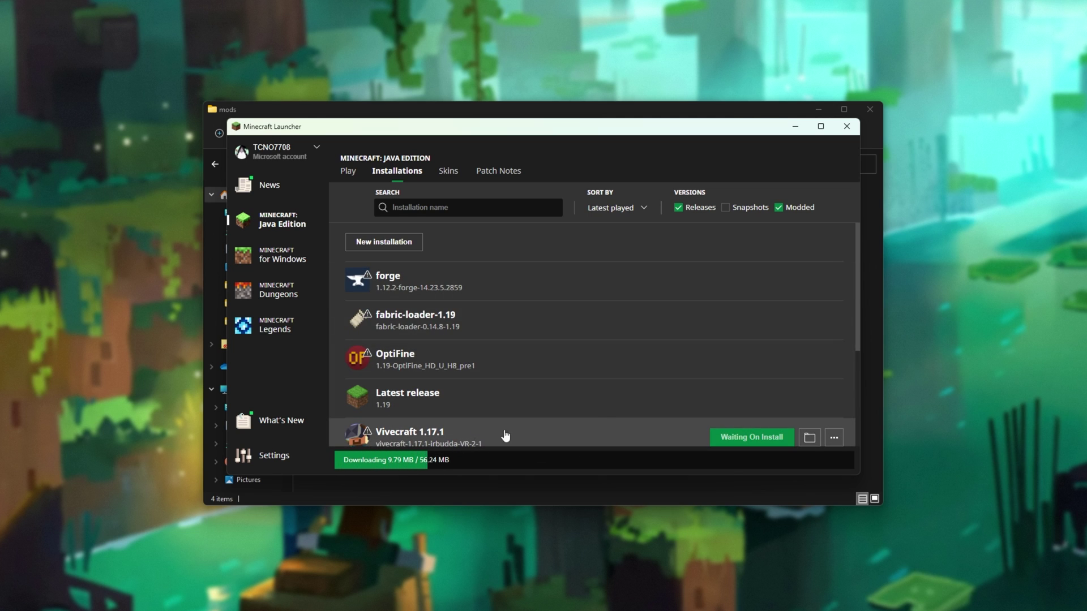
pyautogui.click(349, 171)
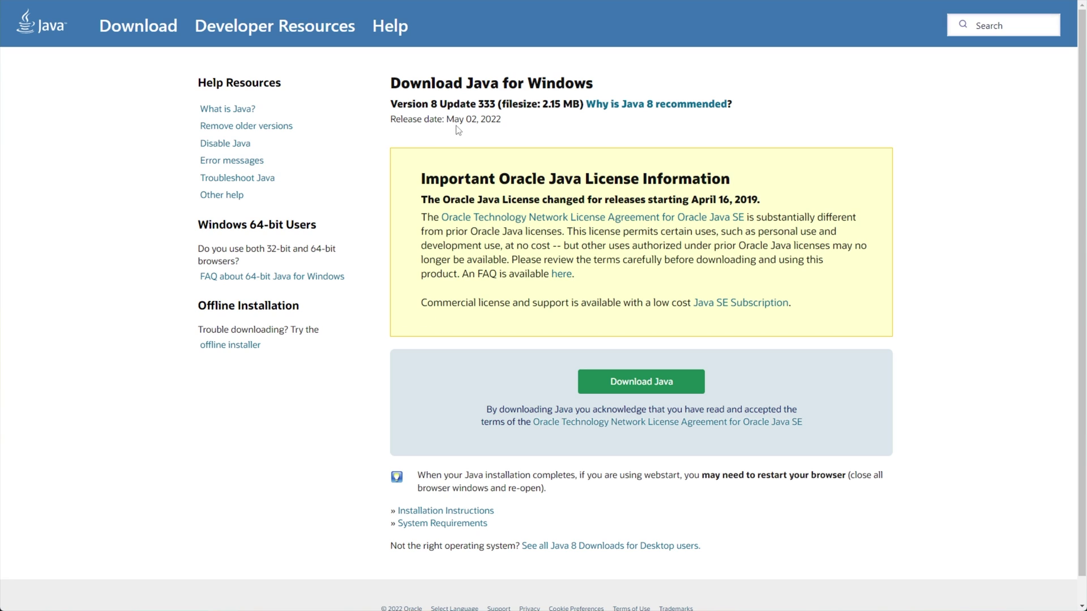
# Download Java for Windows, Version 8 Update 333, and go through its setup.
pyautogui.moveTo(403, 104); pyautogui.dragTo(478, 104)
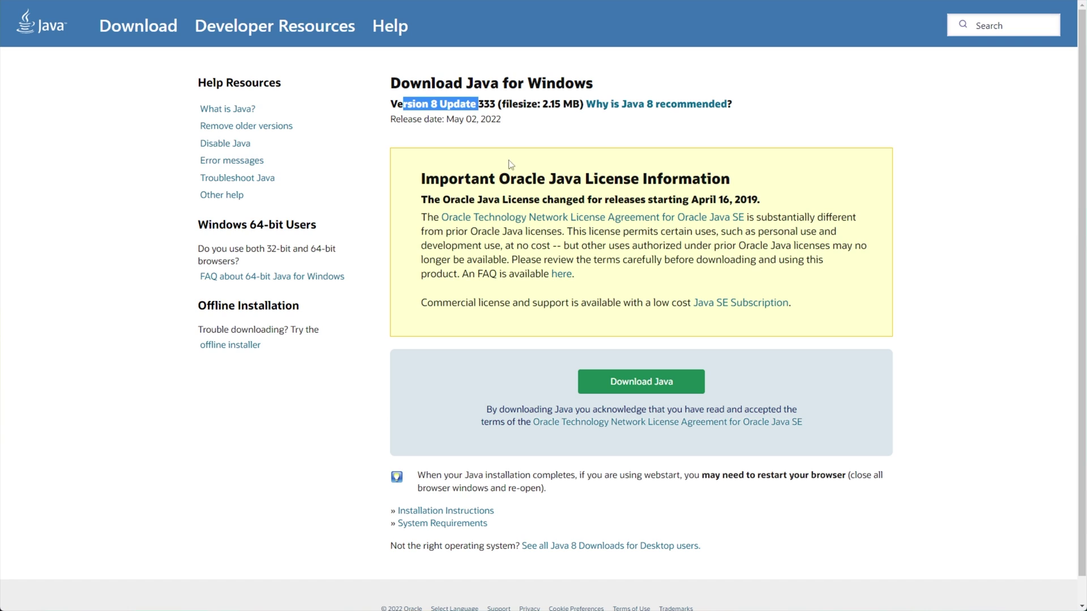
pyautogui.click(525, 130)
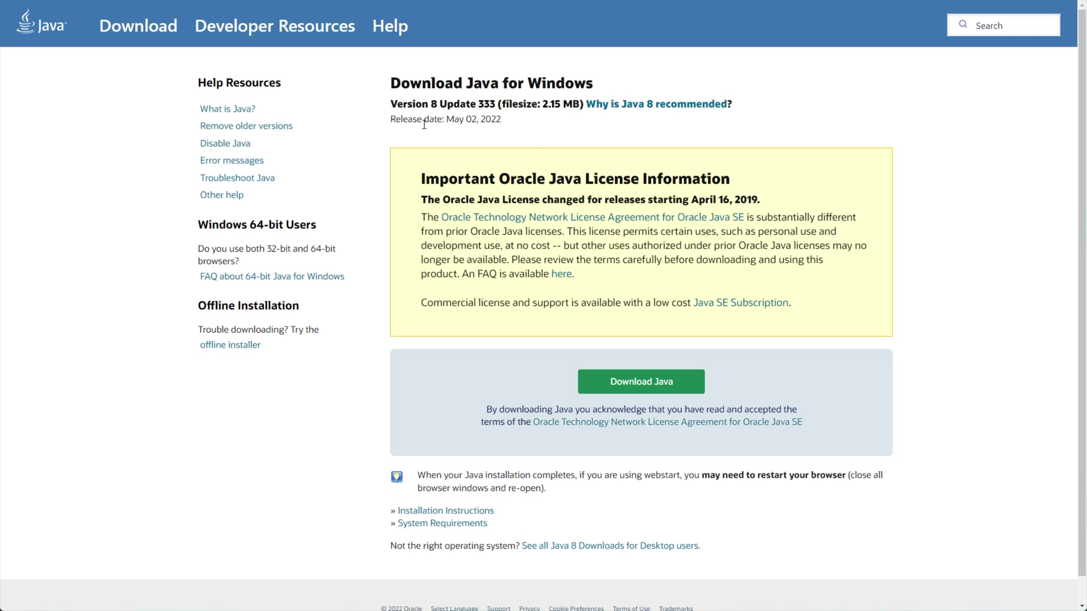
pyautogui.click(667, 384)
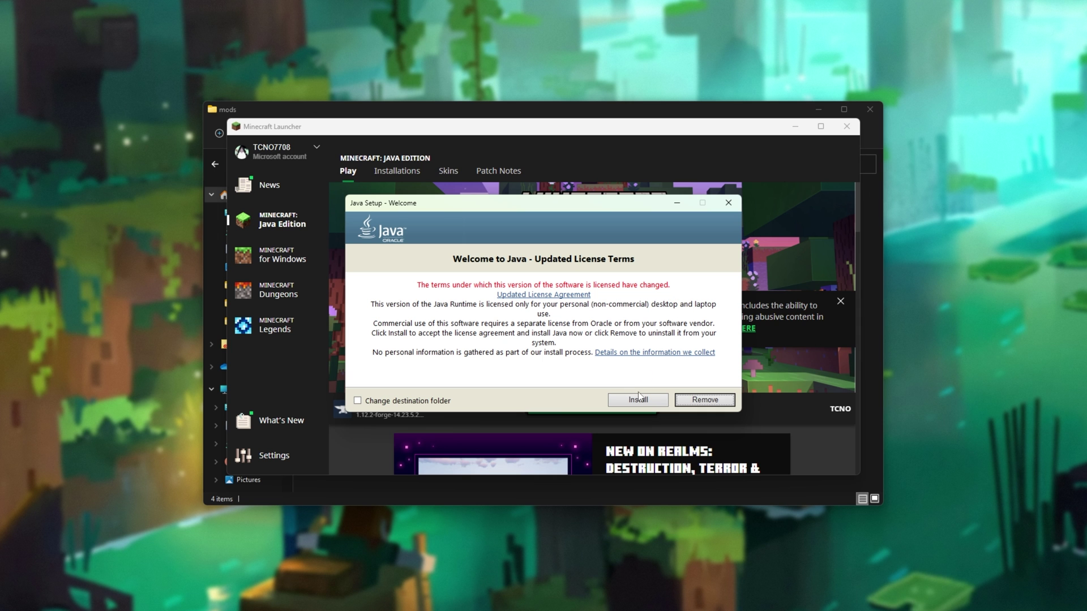
pyautogui.click(700, 398)
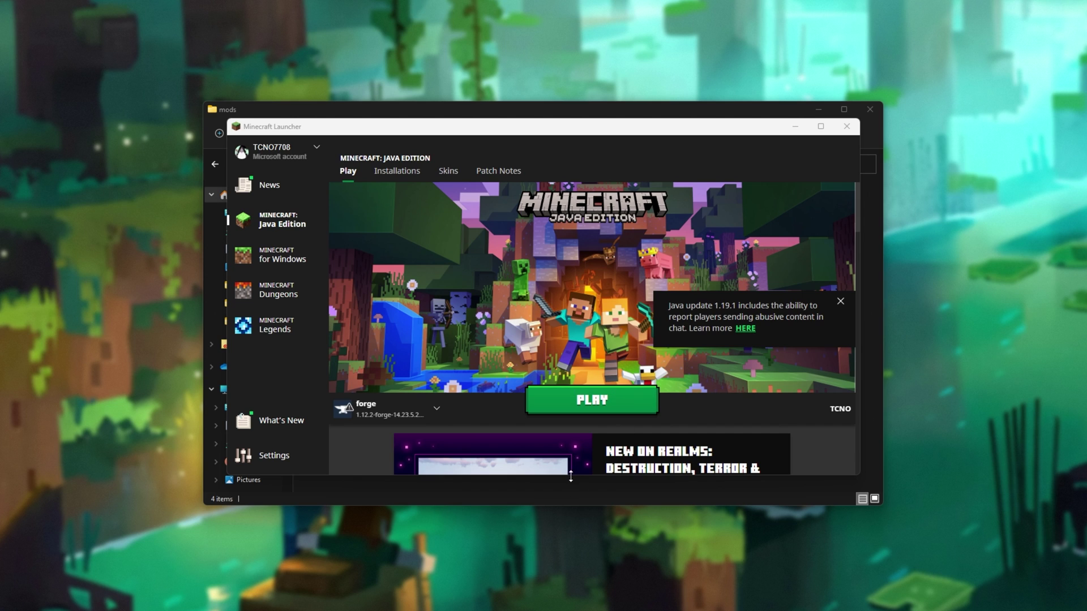
# Check the OptiFine jar in the mods folder, launch the forge installation and switch the game to full screen.
pyautogui.click(599, 399)
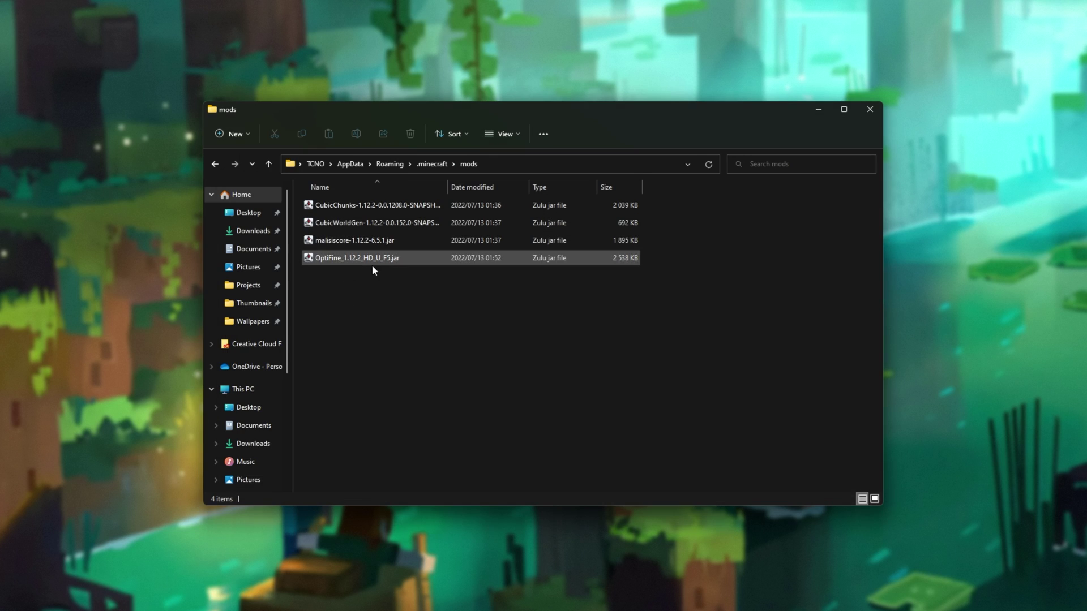
pyautogui.click(387, 256)
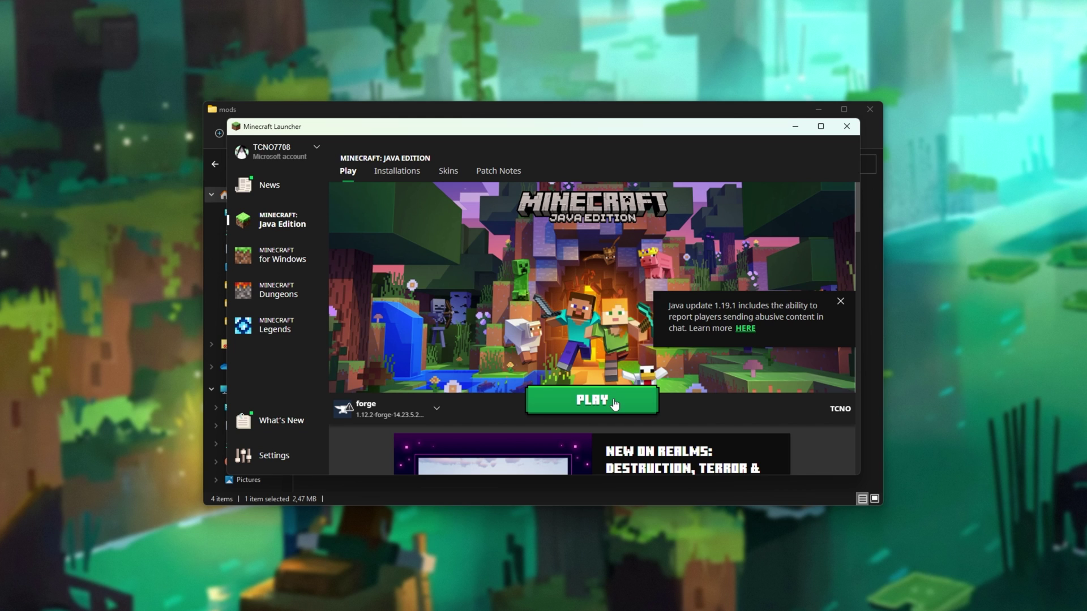
pyautogui.click(614, 404)
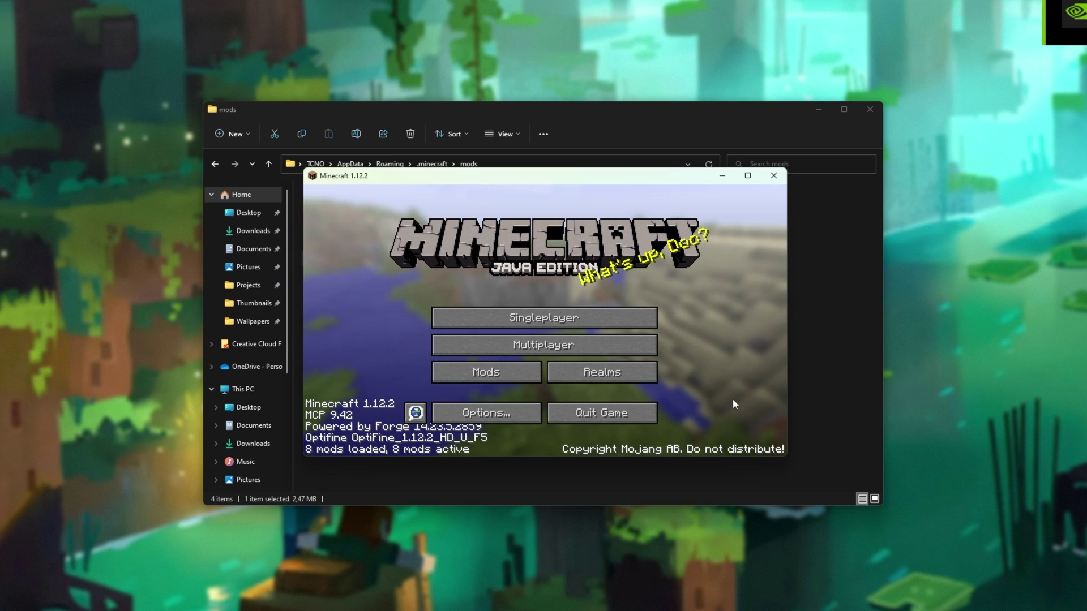
pyautogui.press('F11')
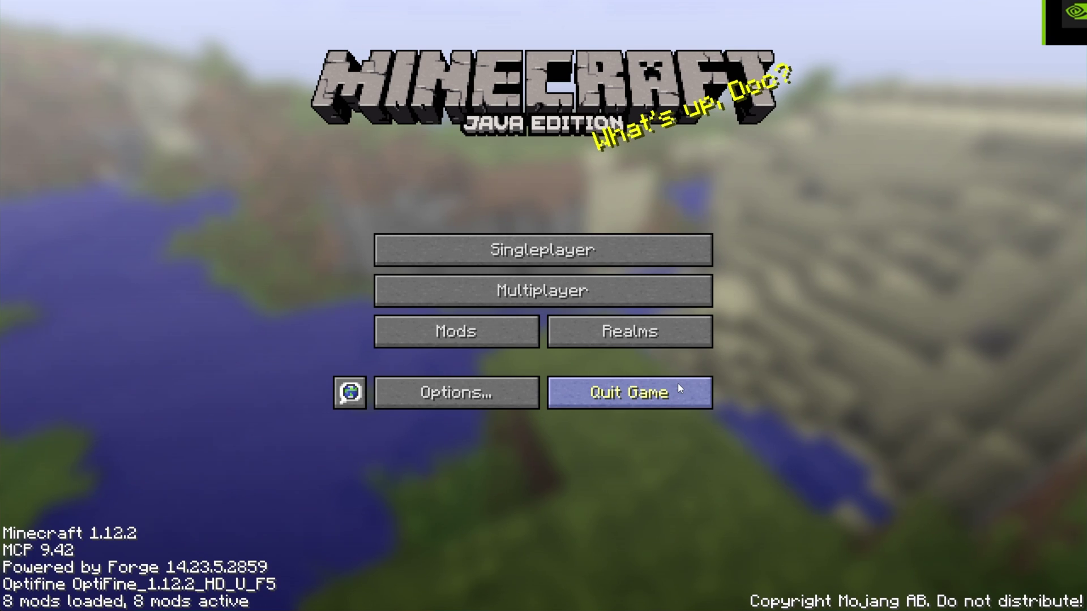
# Review the OptiFine video settings, including render distance and vertical distance, and return to the title screen.
pyautogui.click(494, 403)
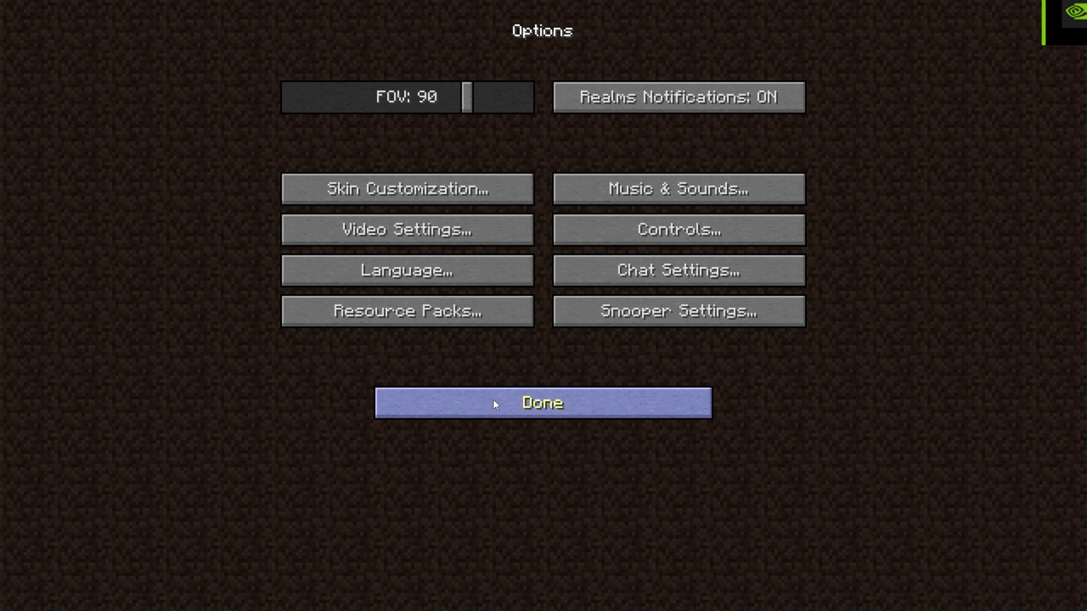
pyautogui.click(473, 235)
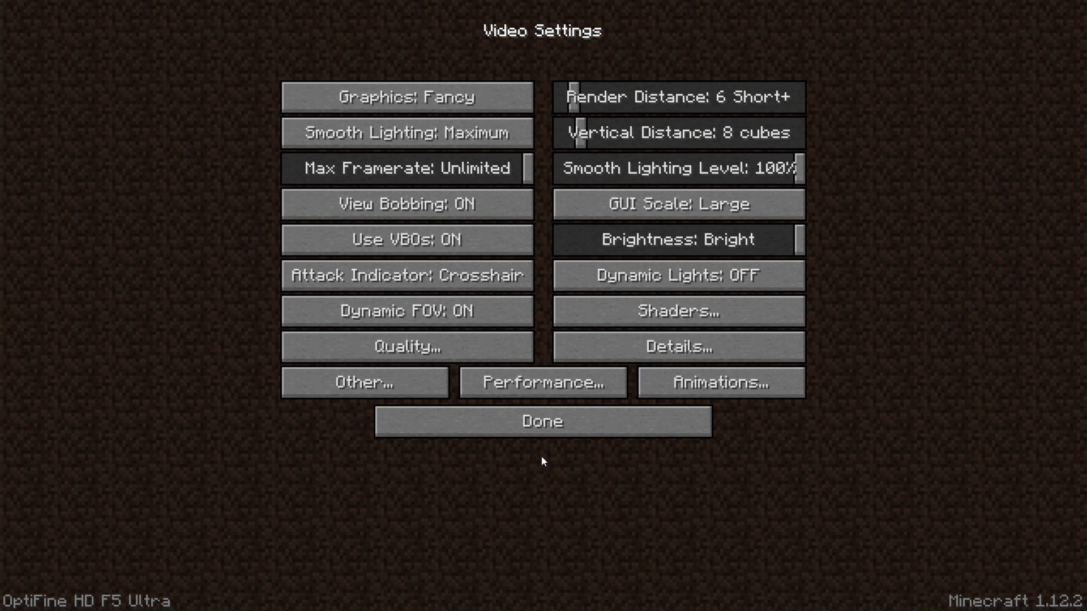
pyautogui.click(521, 423)
pyautogui.click(508, 398)
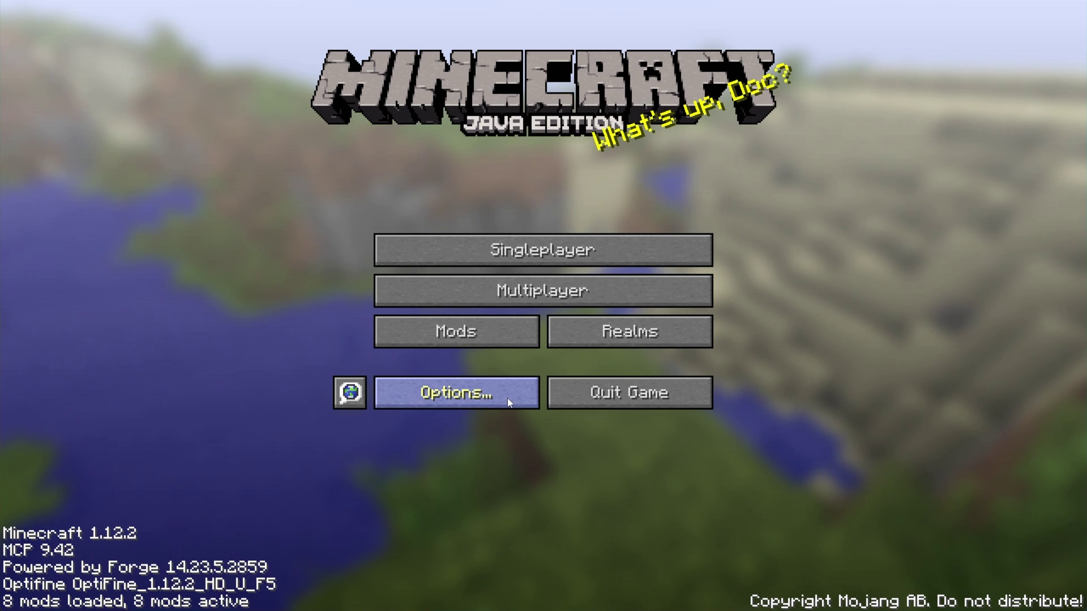
# Check the details of CubicChunks, CubicGen and MalisisCore in the installed mod list, and return to the title screen.
pyautogui.click(502, 339)
pyautogui.scroll(-1, 206, 343)
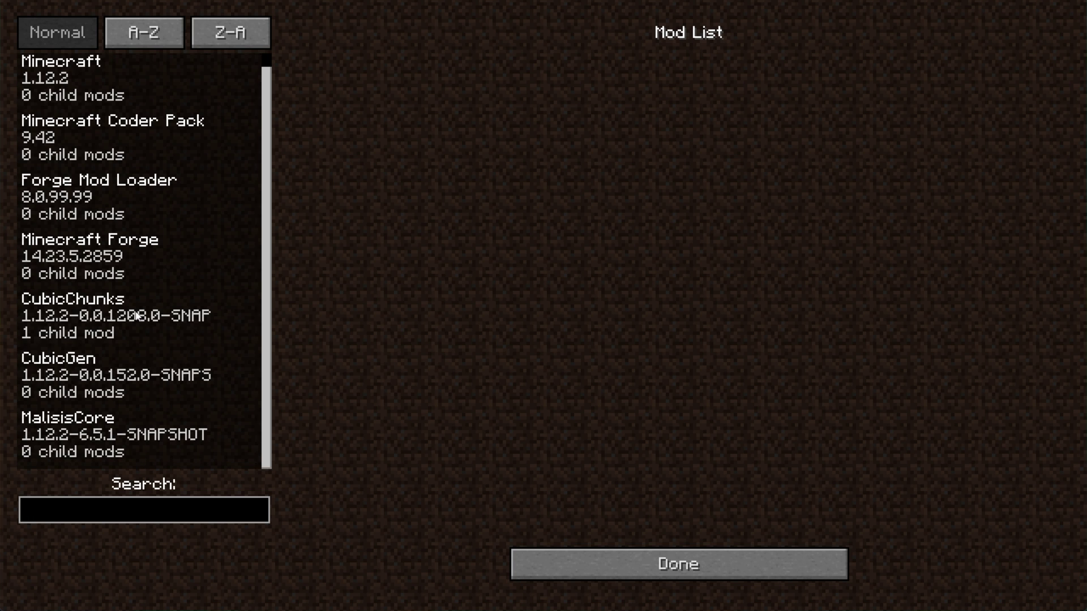
pyautogui.click(181, 343)
pyautogui.click(147, 379)
pyautogui.click(157, 450)
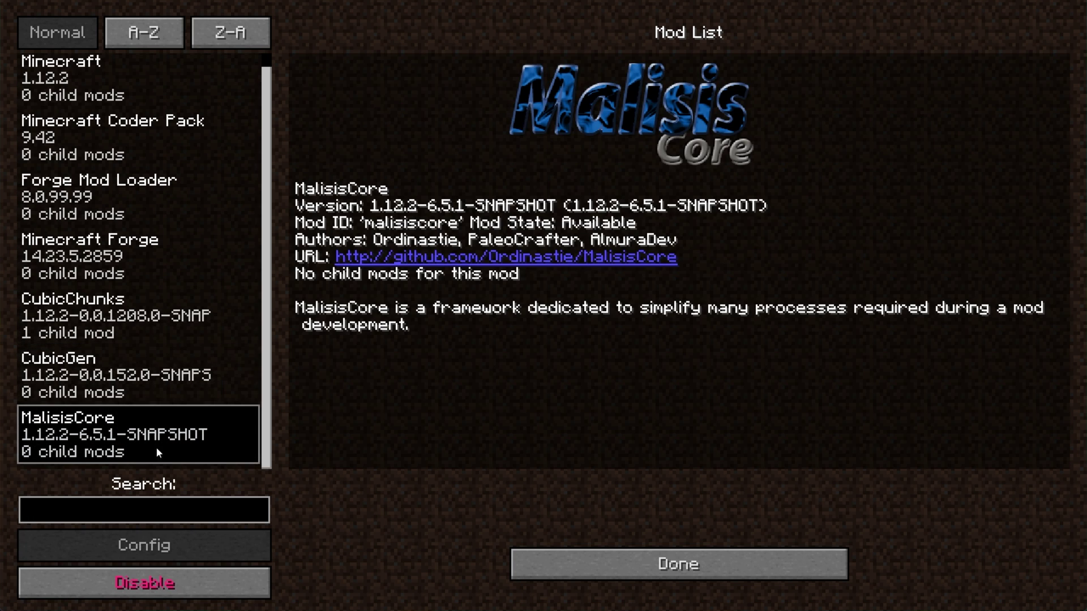
pyautogui.click(610, 567)
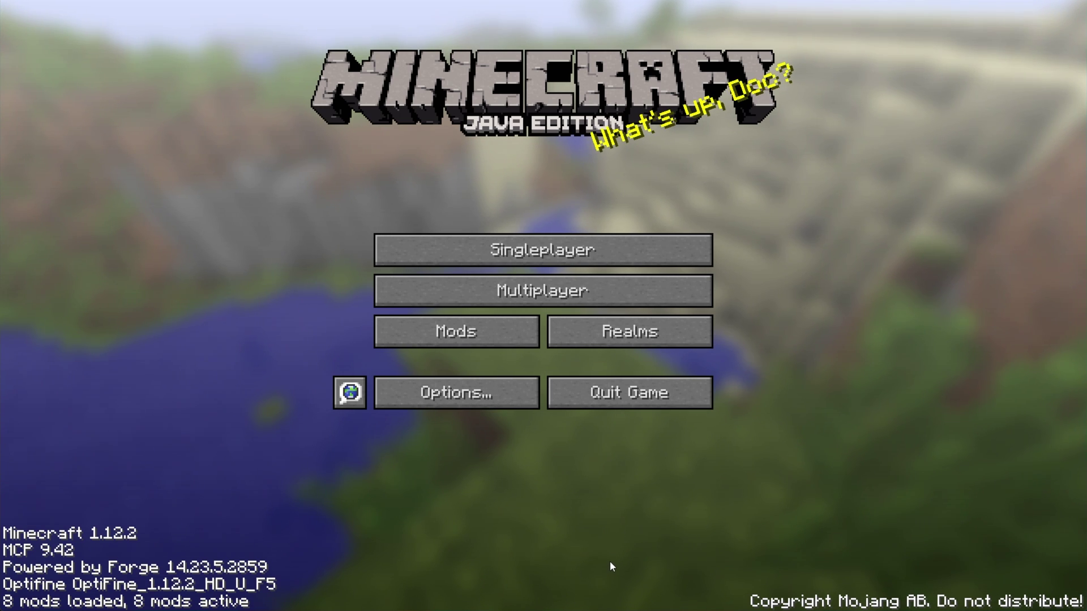
# Start a new singleplayer world and set its game mode to Creative.
pyautogui.click(578, 259)
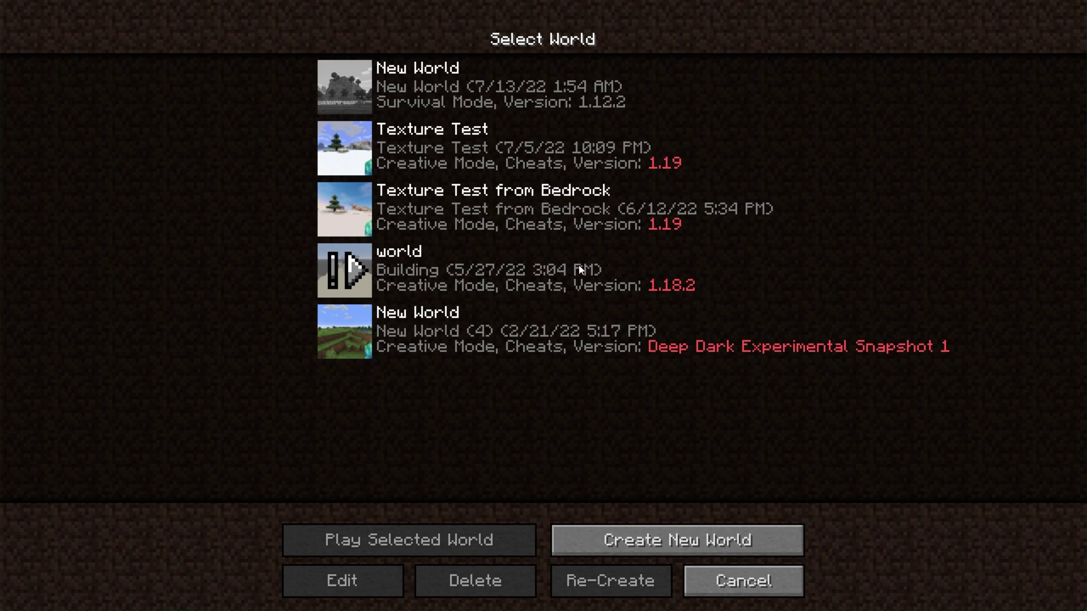
pyautogui.click(651, 536)
pyautogui.click(555, 212)
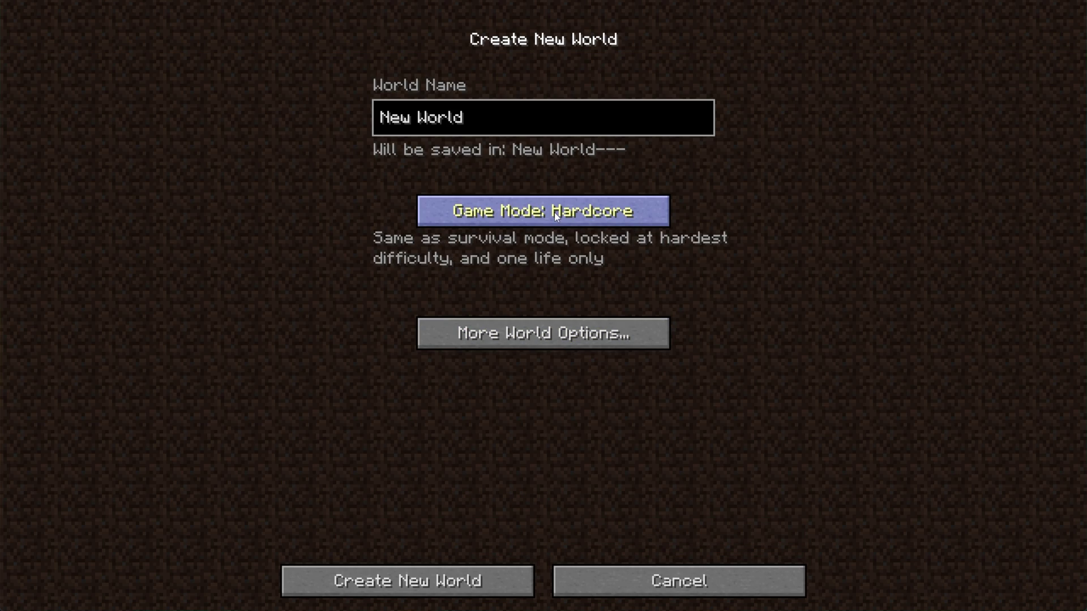
pyautogui.click(555, 213)
# In the additional world options, keep CubicChunks on Default, change the world type and create the world.
pyautogui.click(565, 333)
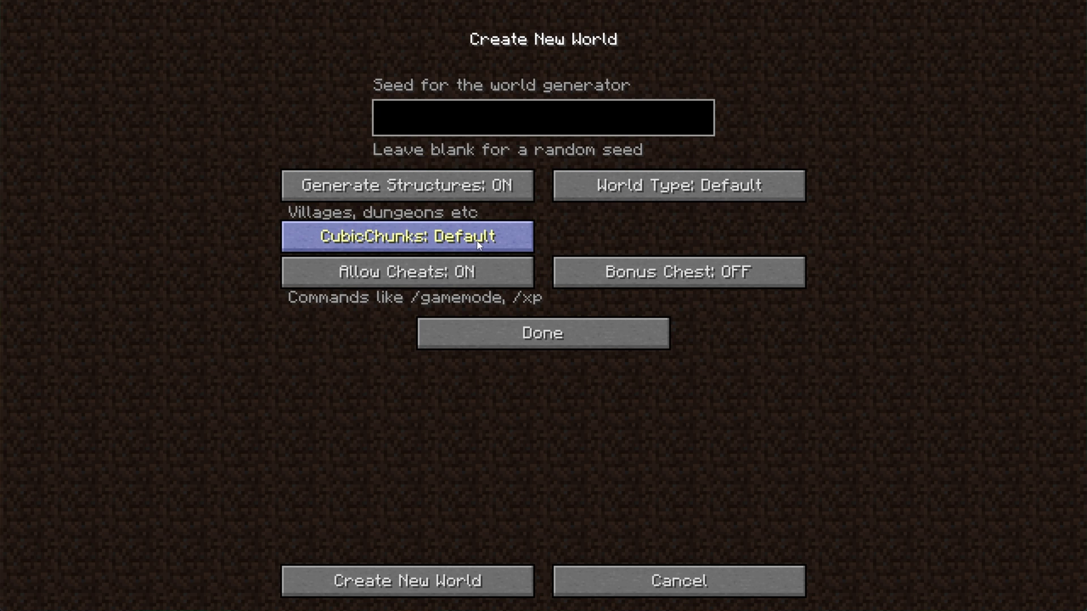
pyautogui.click(396, 236)
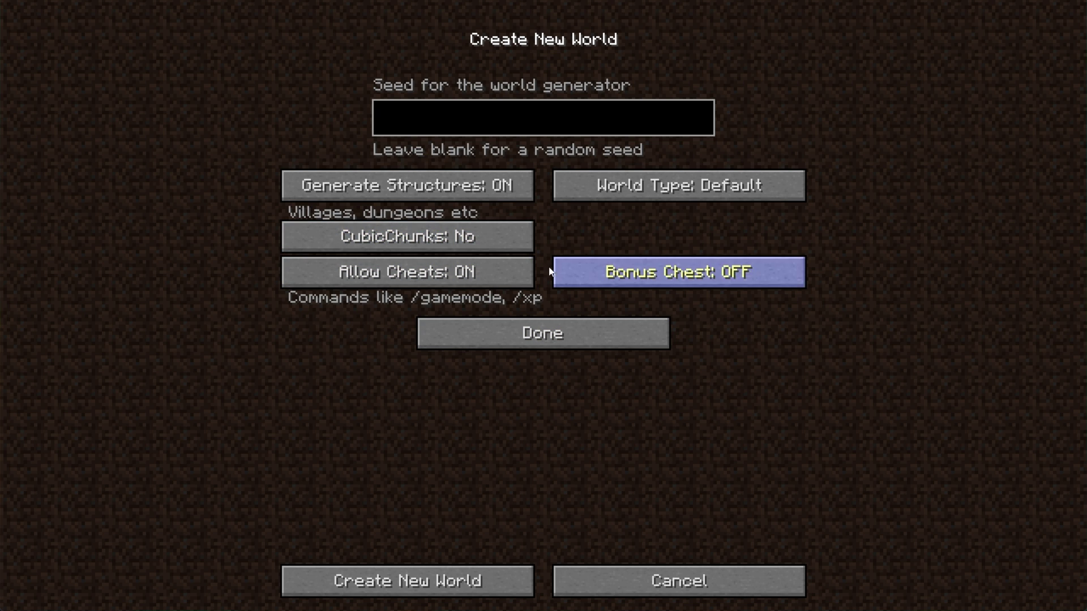
pyautogui.click(449, 237)
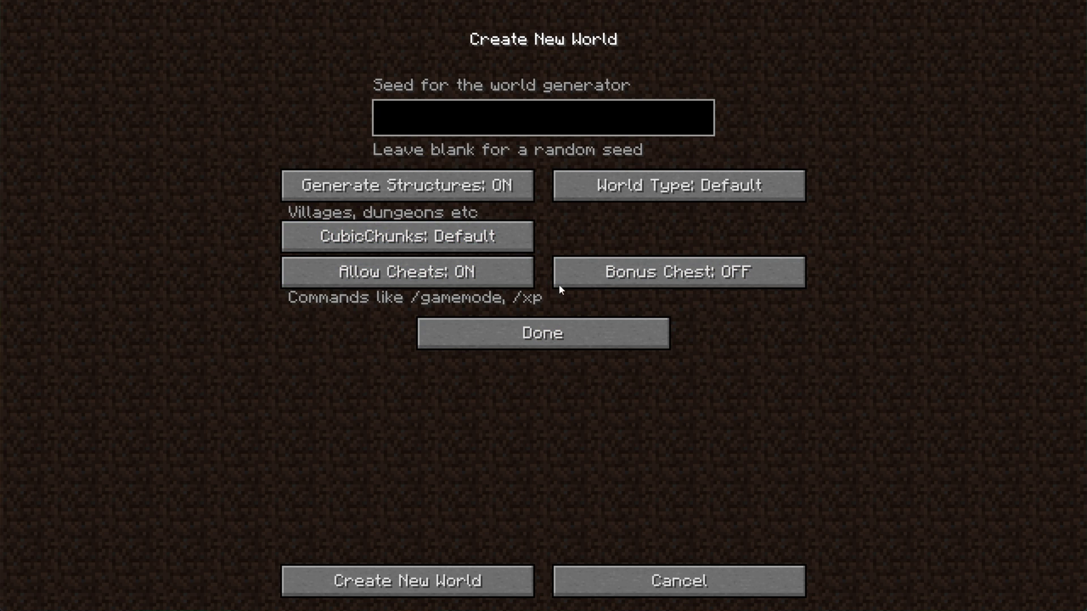
pyautogui.click(712, 198)
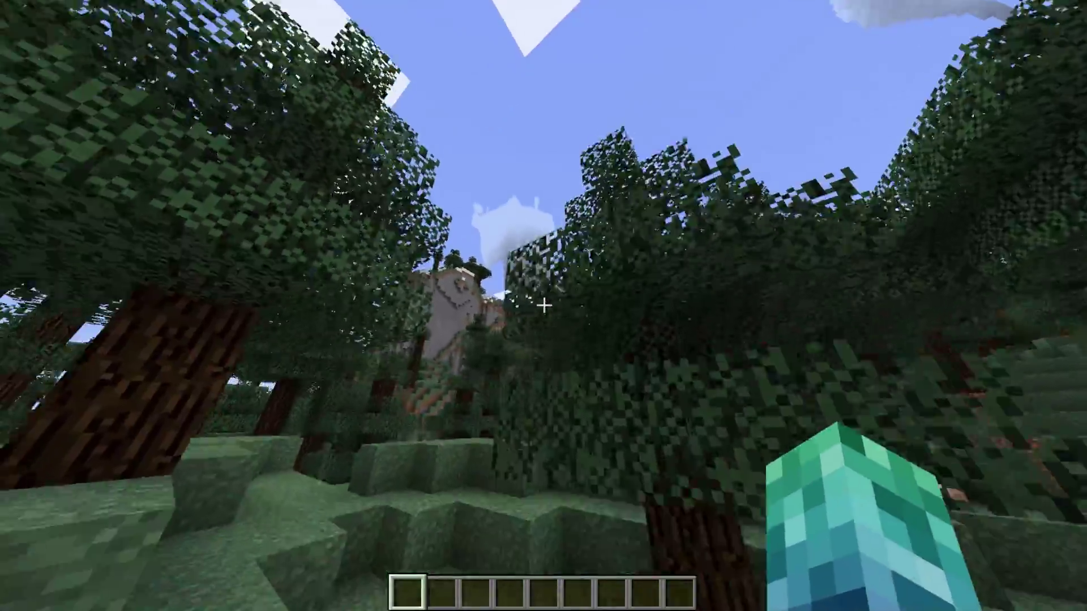
# Fly through the generated world to examine its tall mountains and floating terrain.
pyautogui.press('w')
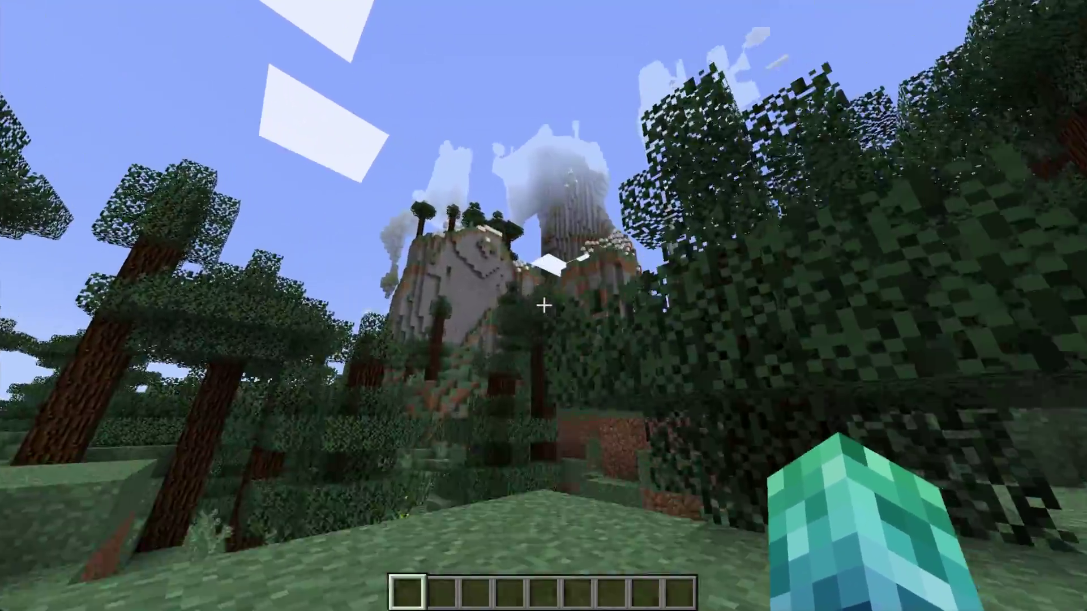
pyautogui.press('w')
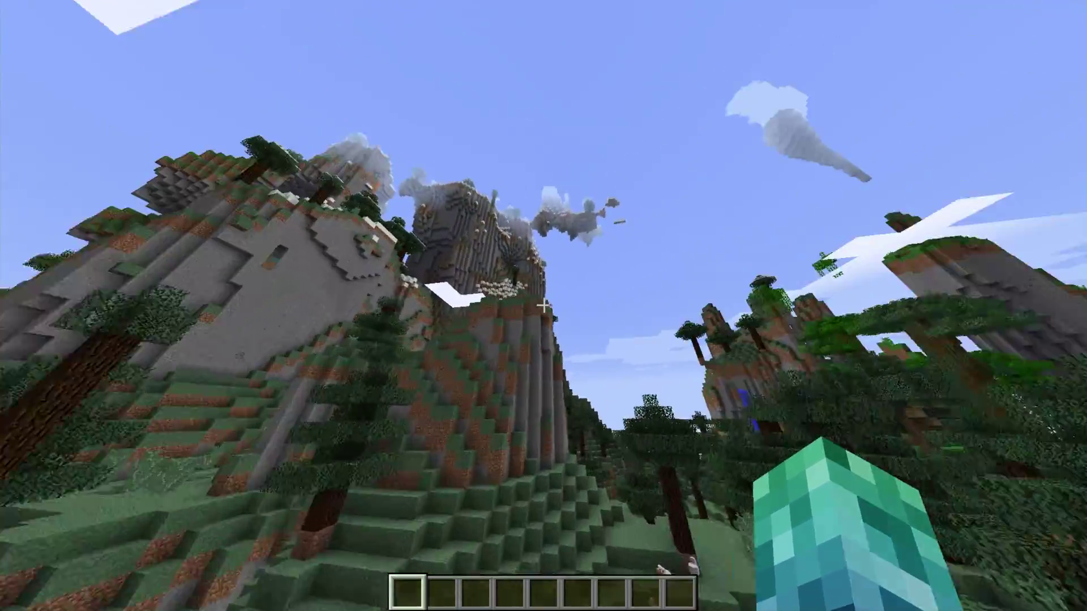
pyautogui.press('w')
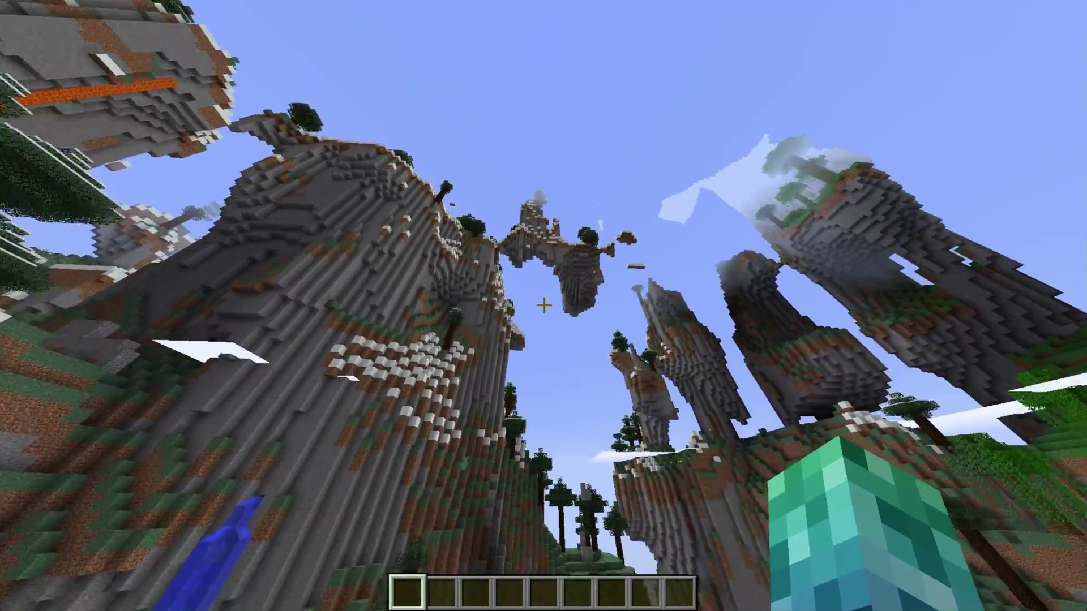
pyautogui.press('w')
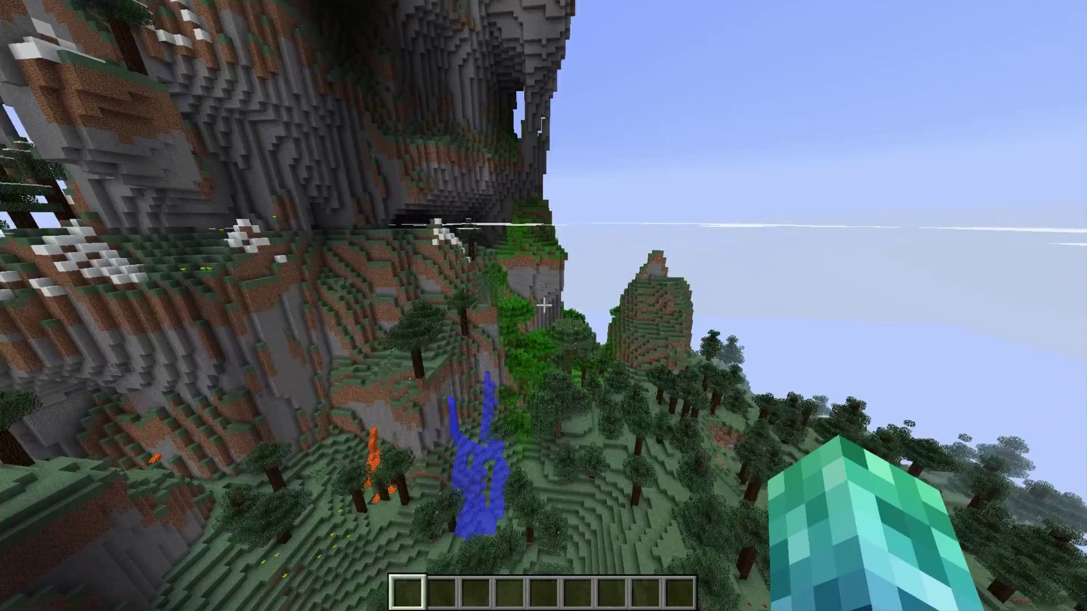
pyautogui.press('w')
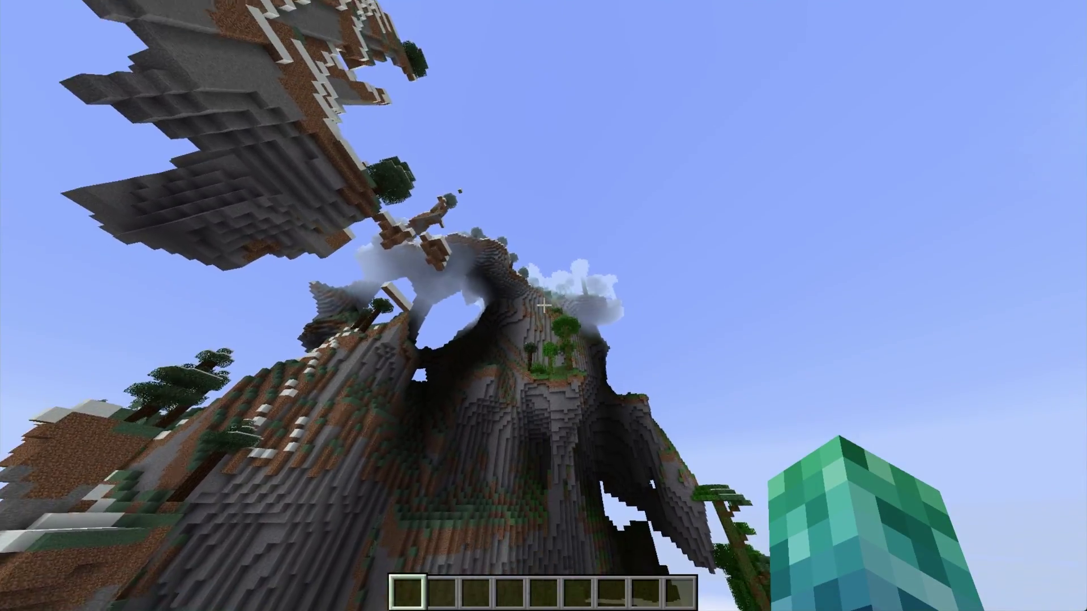
pyautogui.press('w')
# Show the debug overlay and fly up the mountain to the jungle treetops at about Y 274 to examine the world height.
pyautogui.press('F3')
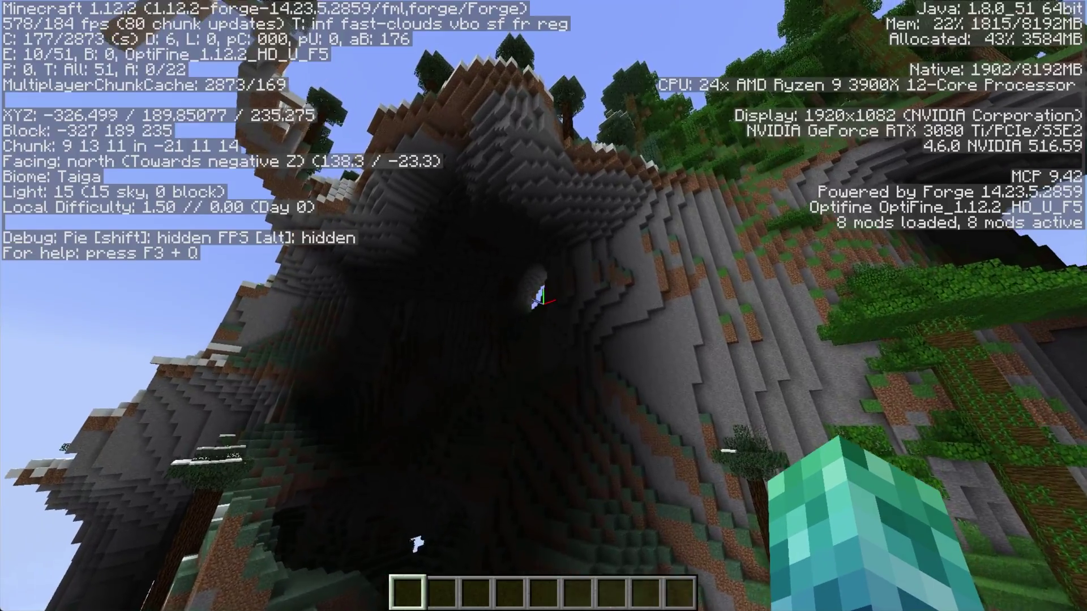
pyautogui.press('w')
pyautogui.press('space')
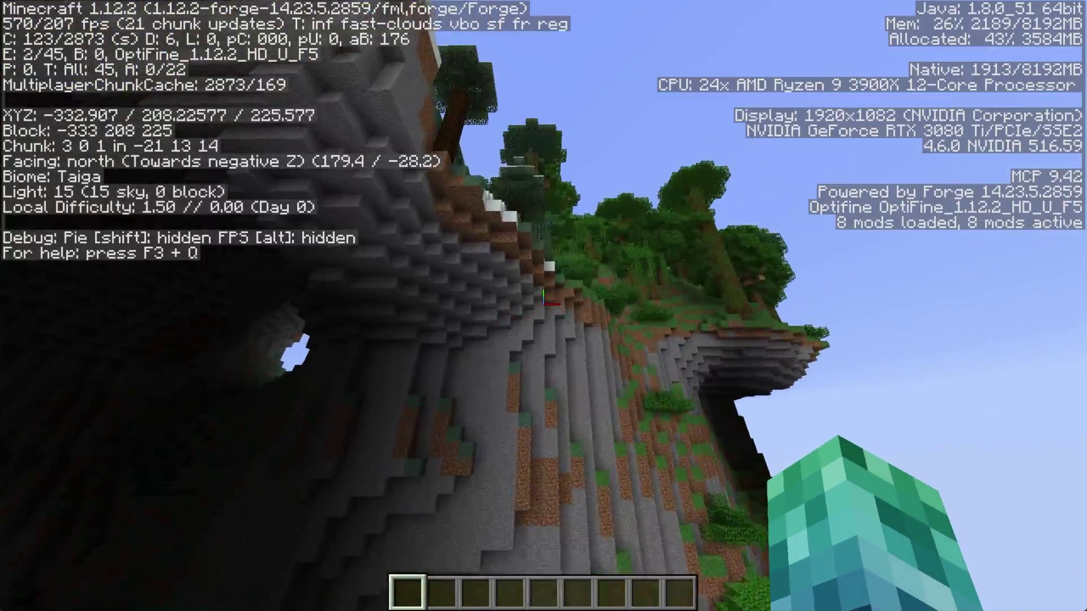
pyautogui.press('w')
pyautogui.press('space')
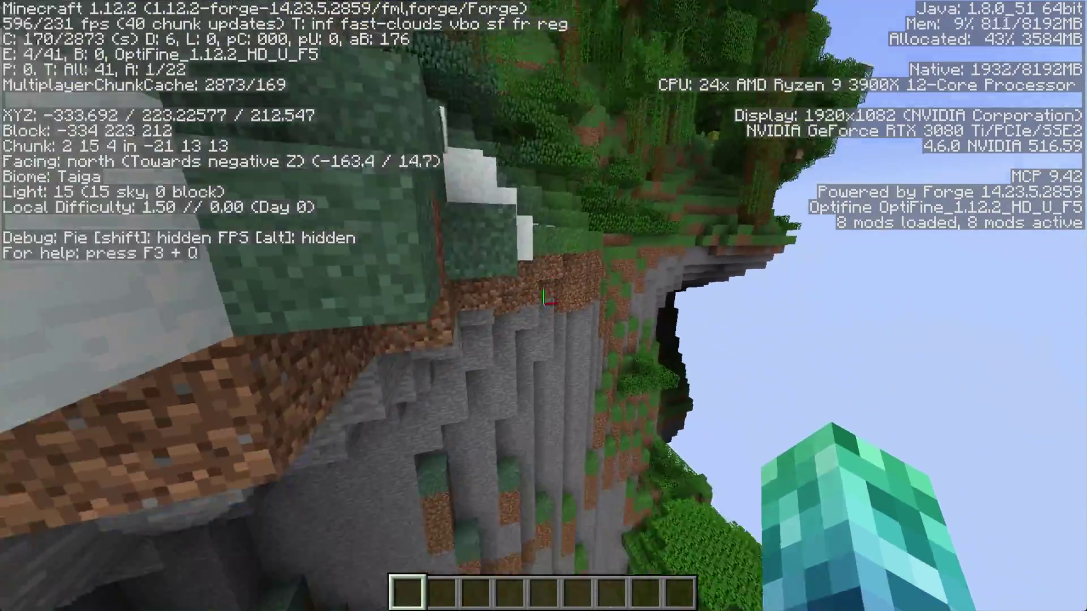
pyautogui.press('w')
pyautogui.press('space')
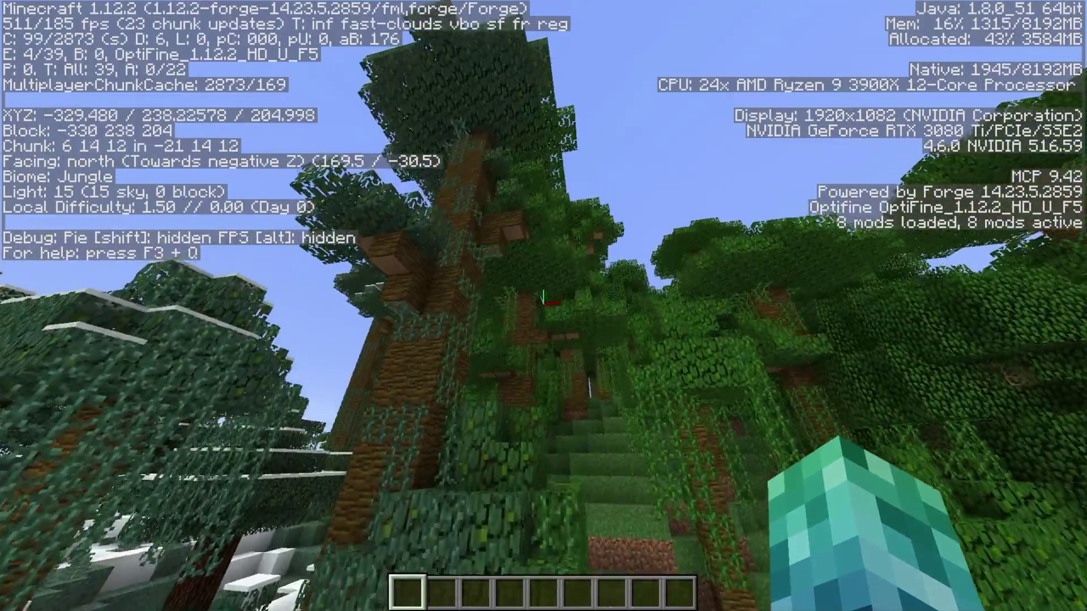
pyautogui.press('w')
pyautogui.press('space')
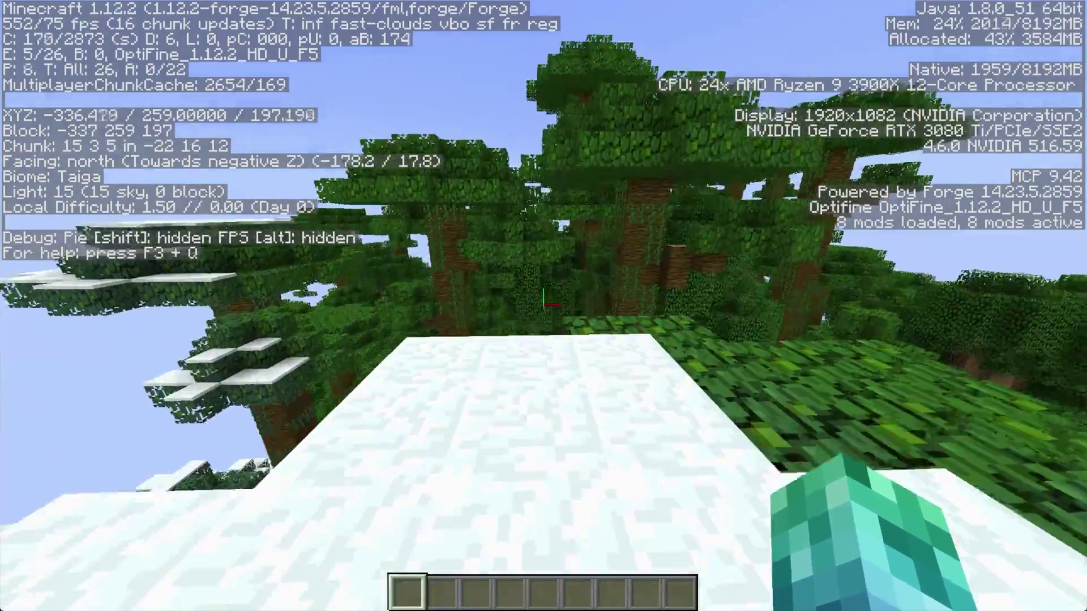
pyautogui.press('w')
pyautogui.press('space')
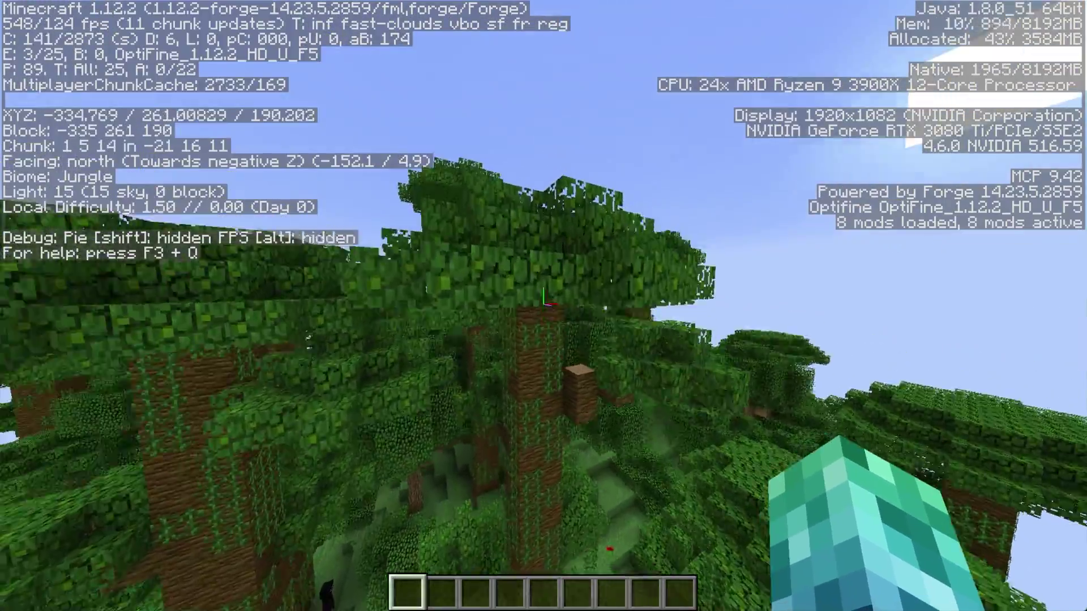
pyautogui.press('w')
pyautogui.press('space')
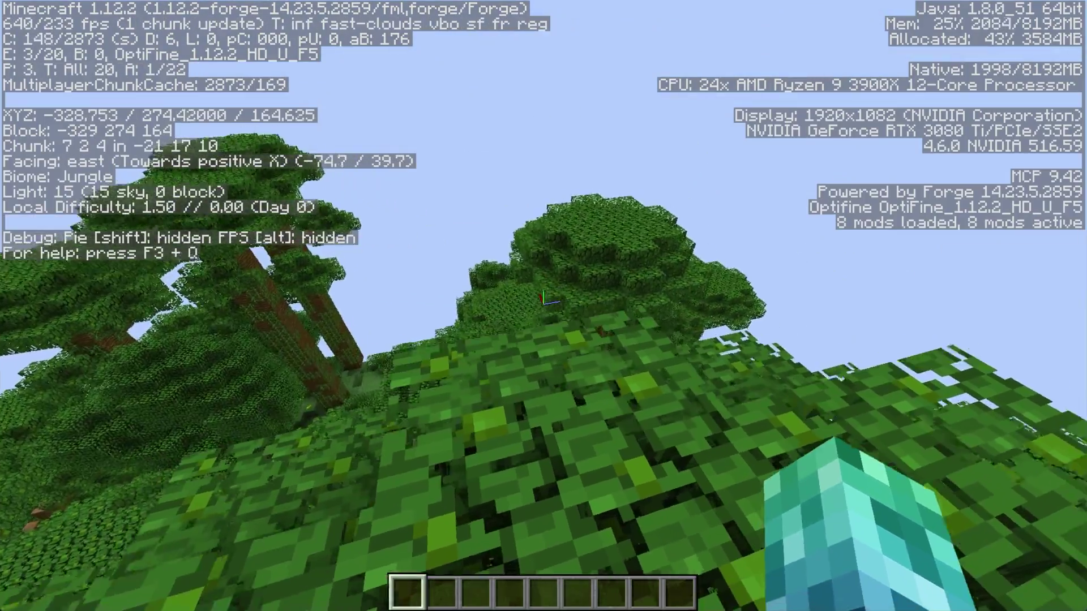
# Get a diamond block from the creative inventory and pillar up with it above the jungle treetops to about Y 297.
pyautogui.press('e')
pyautogui.scroll(-4, 635, 273)
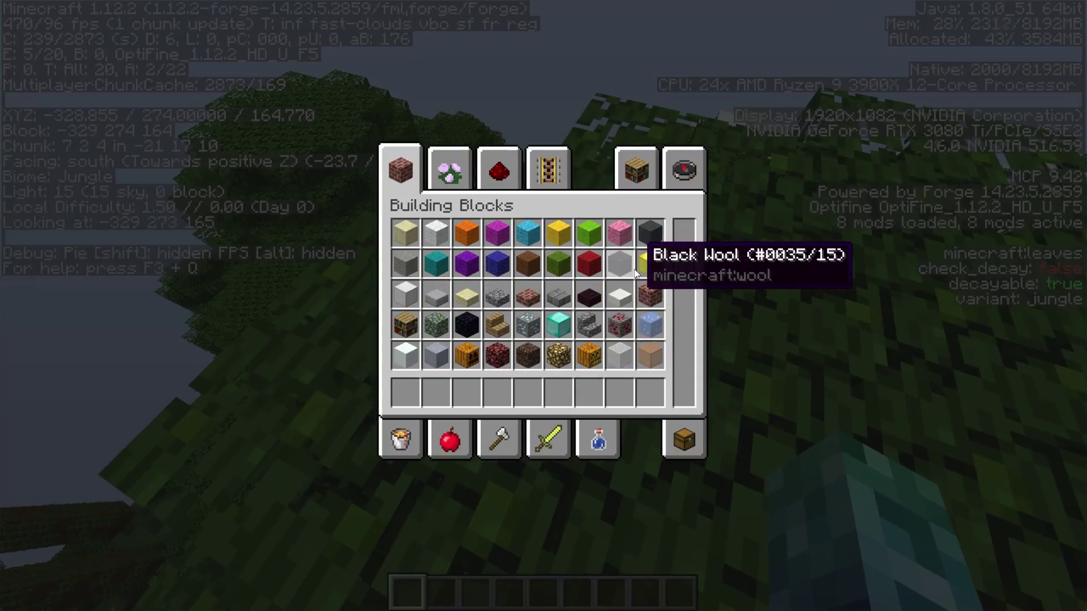
pyautogui.press('e')
pyautogui.press('space')
pyautogui.rightClick(543, 306)
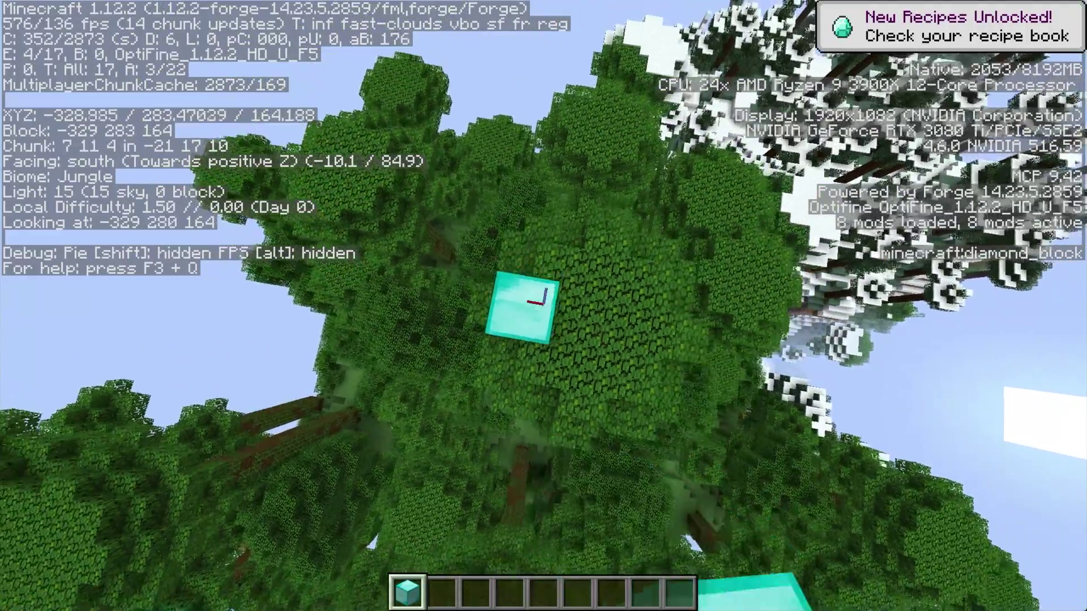
pyautogui.rightClick(543, 306)
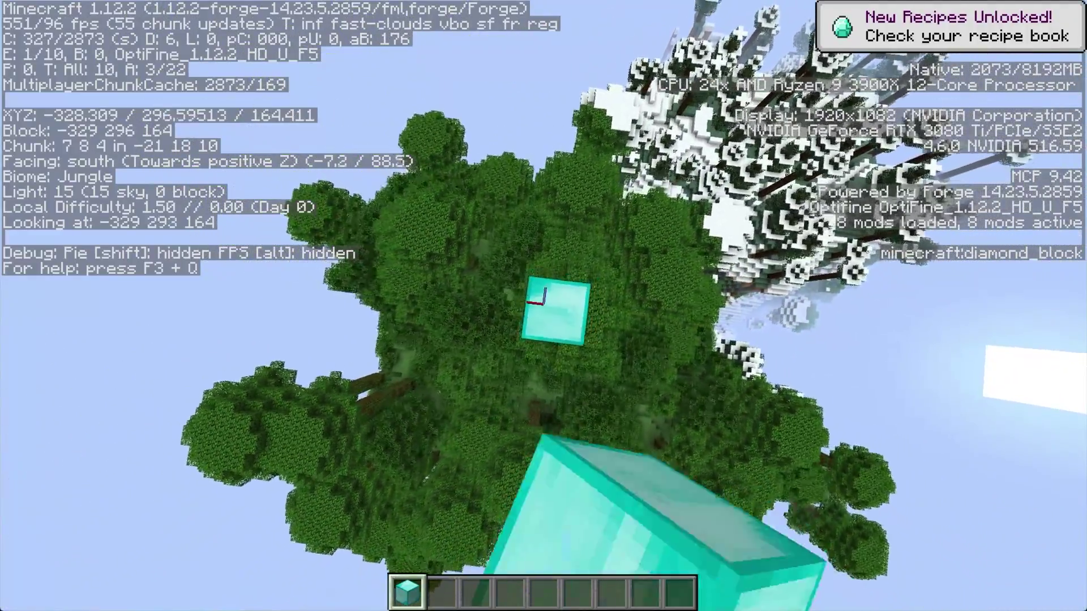
# Set the render distance to 12 chunks in the video settings and extend the diamond pillar to about Y 420.
pyautogui.press('Escape')
pyautogui.click(512, 308)
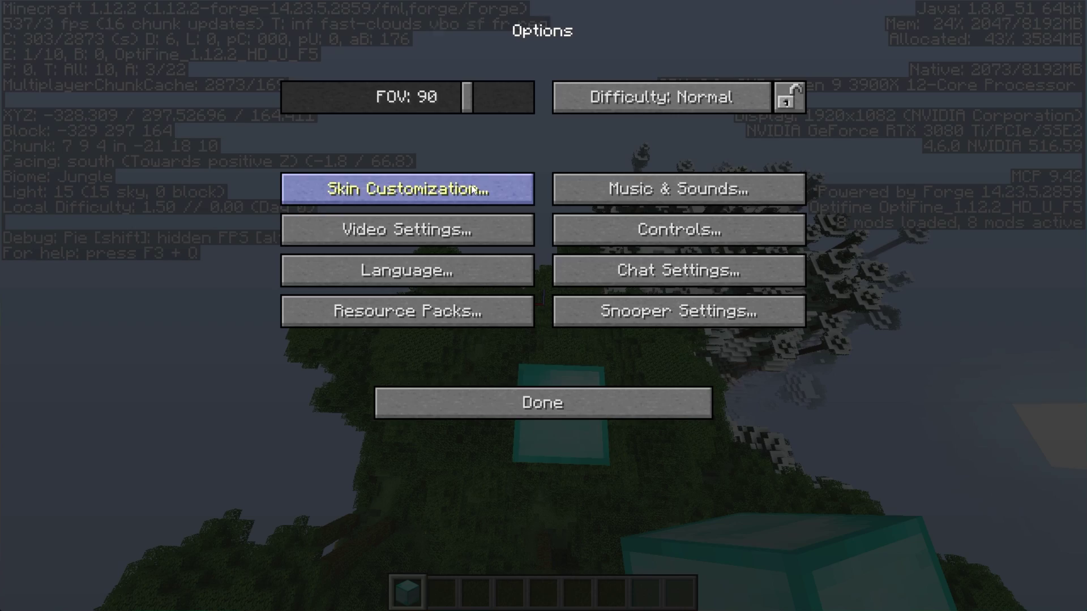
pyautogui.click(474, 233)
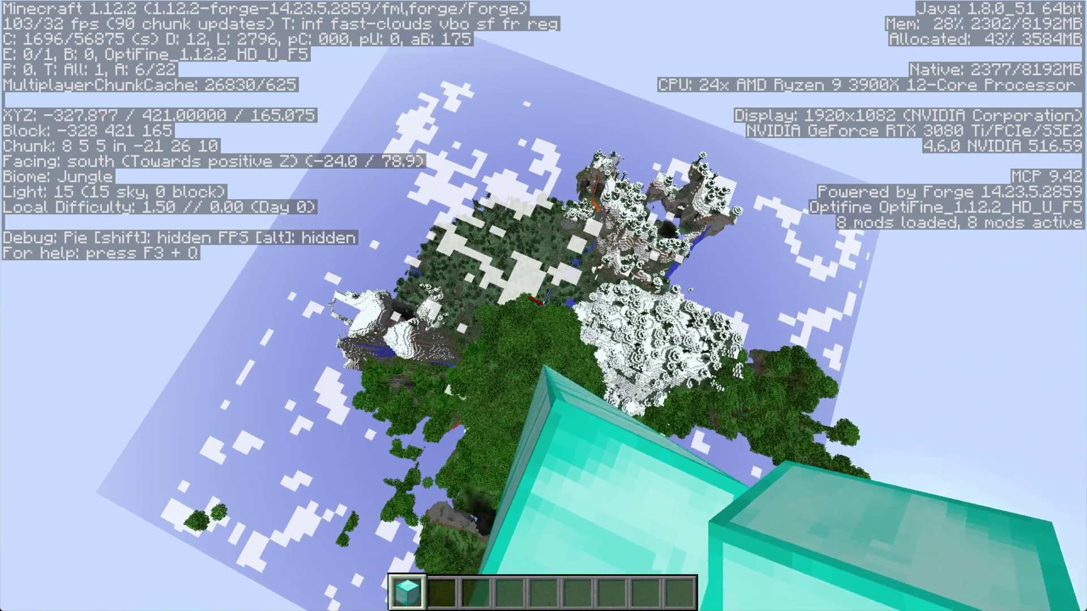
pyautogui.press('s')
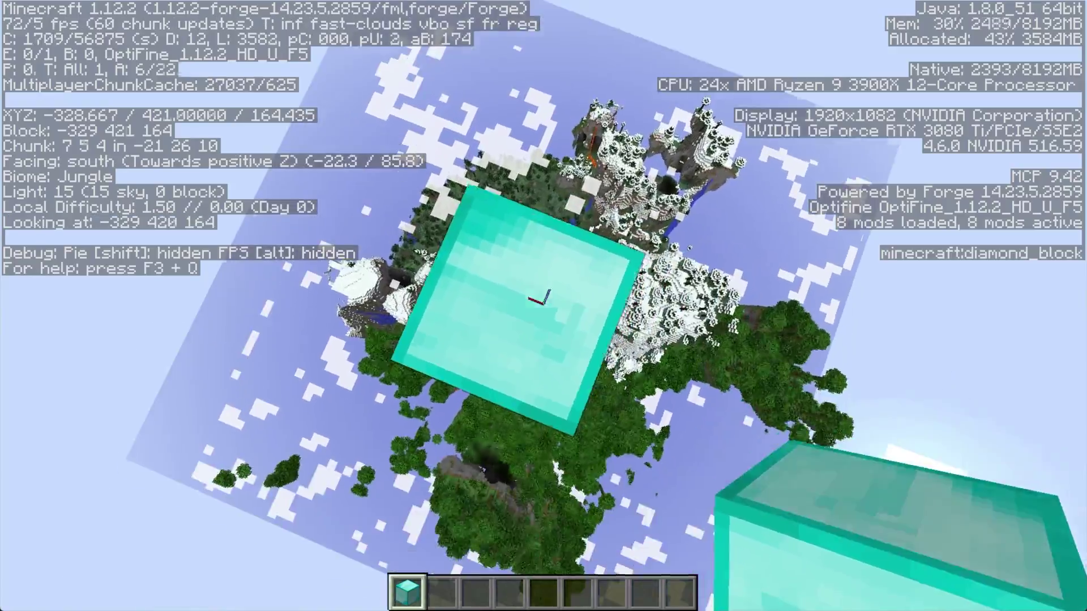
pyautogui.click(544, 305)
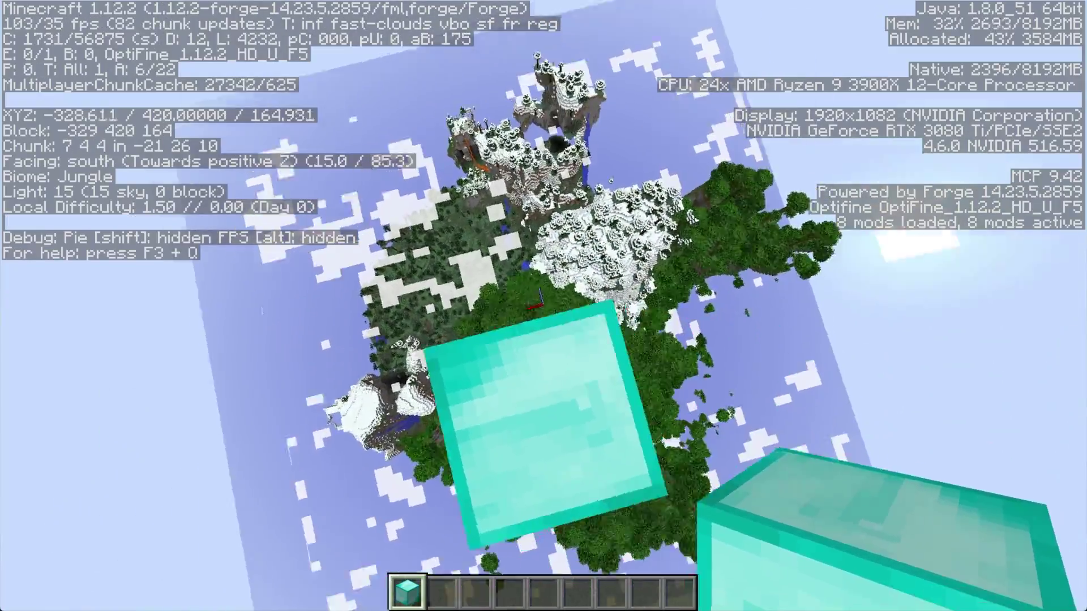
# Fly down from the pillar's top to the taiga valley at about Y 143, examining the terrain below.
pyautogui.press('a')
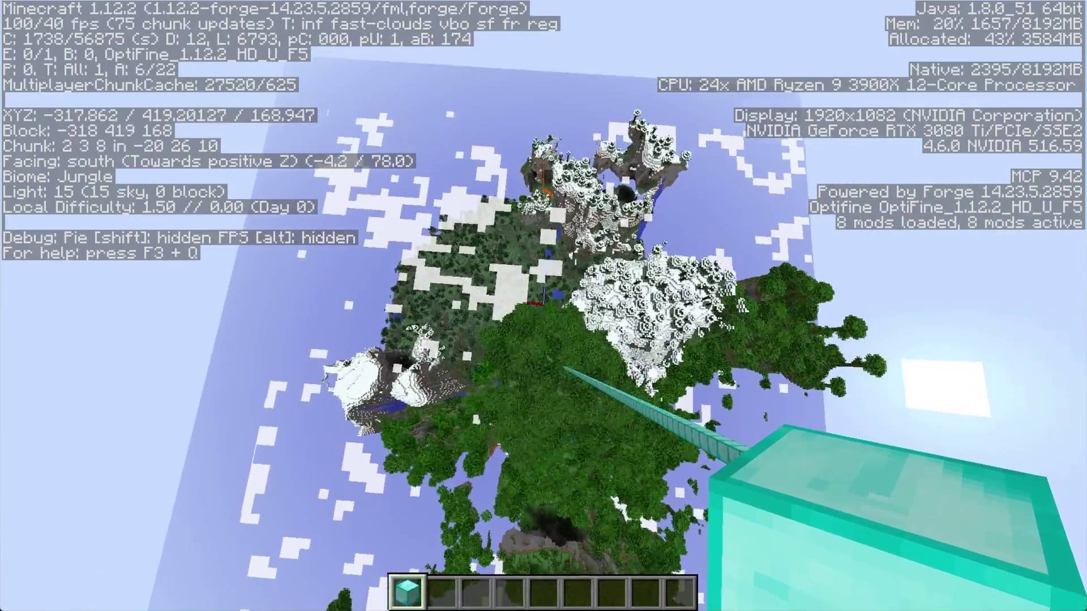
pyautogui.press('w')
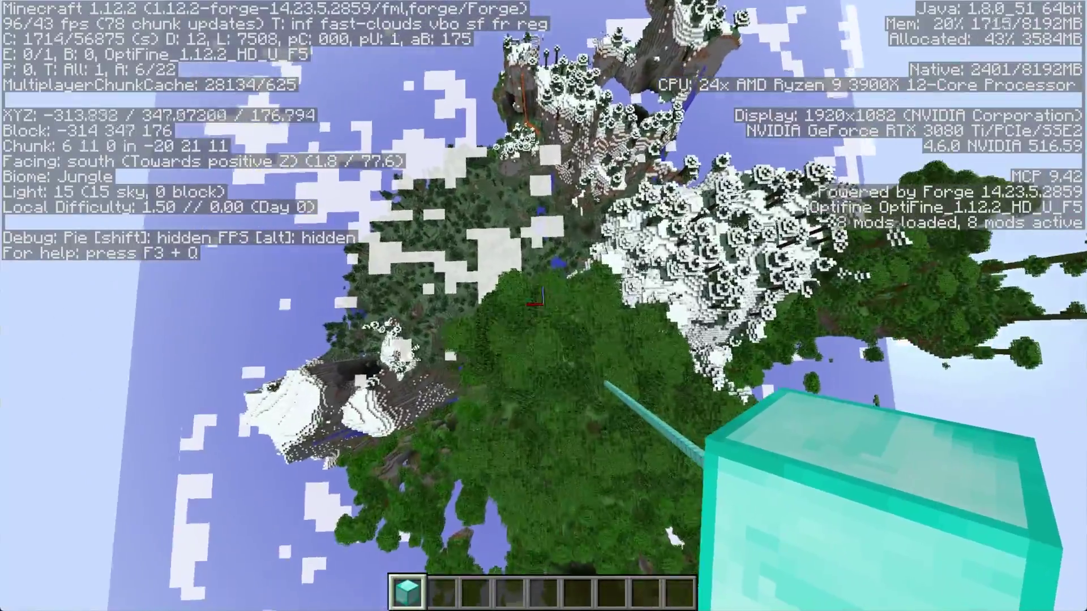
pyautogui.press('w')
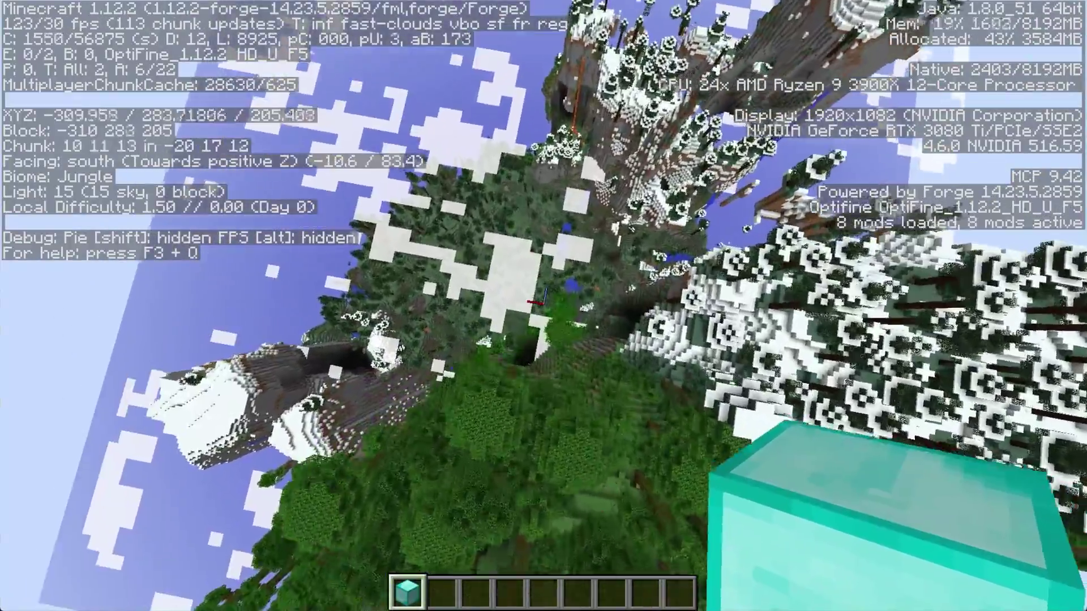
pyautogui.press('w')
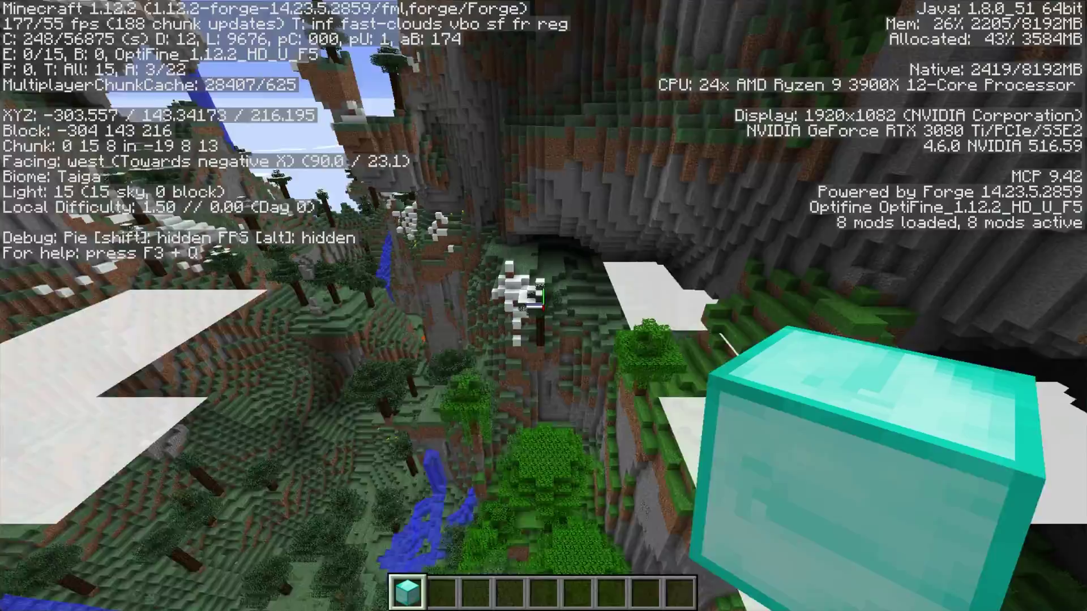
# Underground at Y 61, search the creative inventory for "night", add a Splash Potion of Night Vision to the hotbar and use it.
pyautogui.press('w')
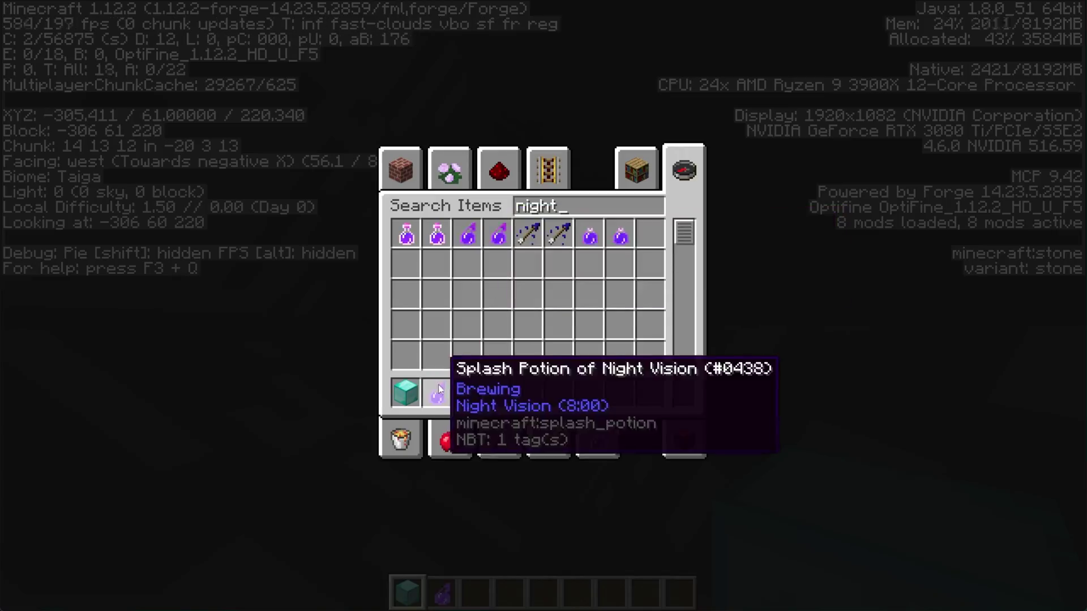
pyautogui.press('Escape')
pyautogui.press('2')
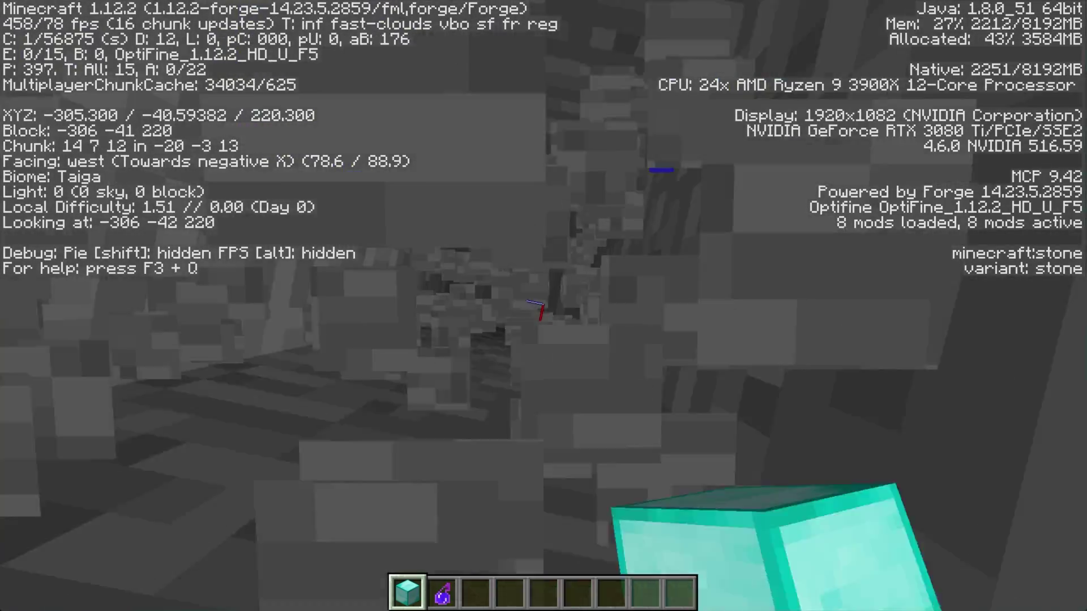
# Switch to Spectator mode at about Y -57 to examine the shaft and caves from below, and return to Creative mode.
pyautogui.hotkey('F3', 'n')
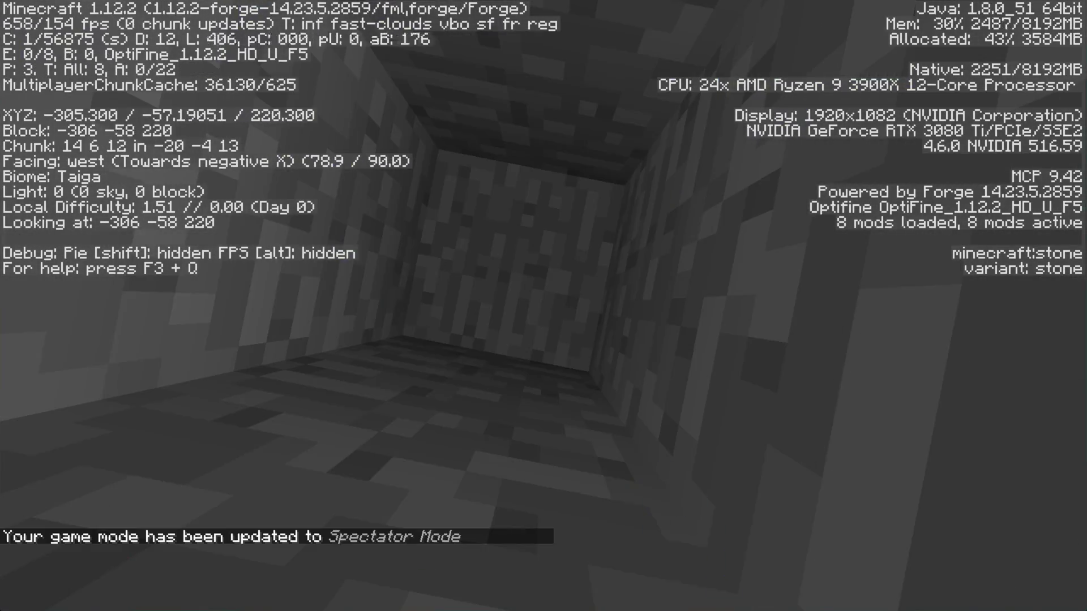
pyautogui.press('s')
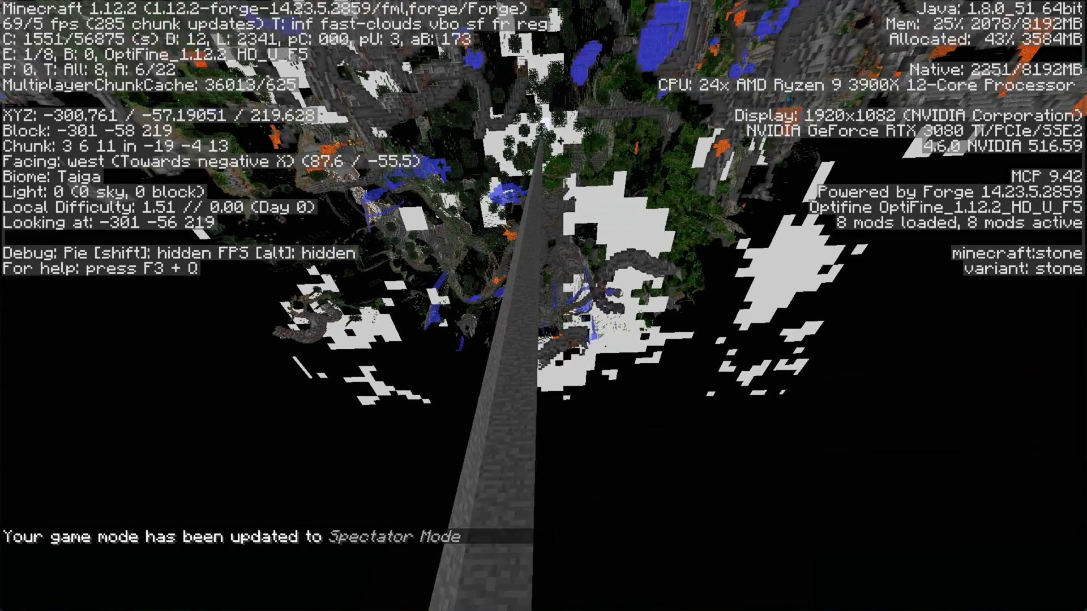
pyautogui.press('w')
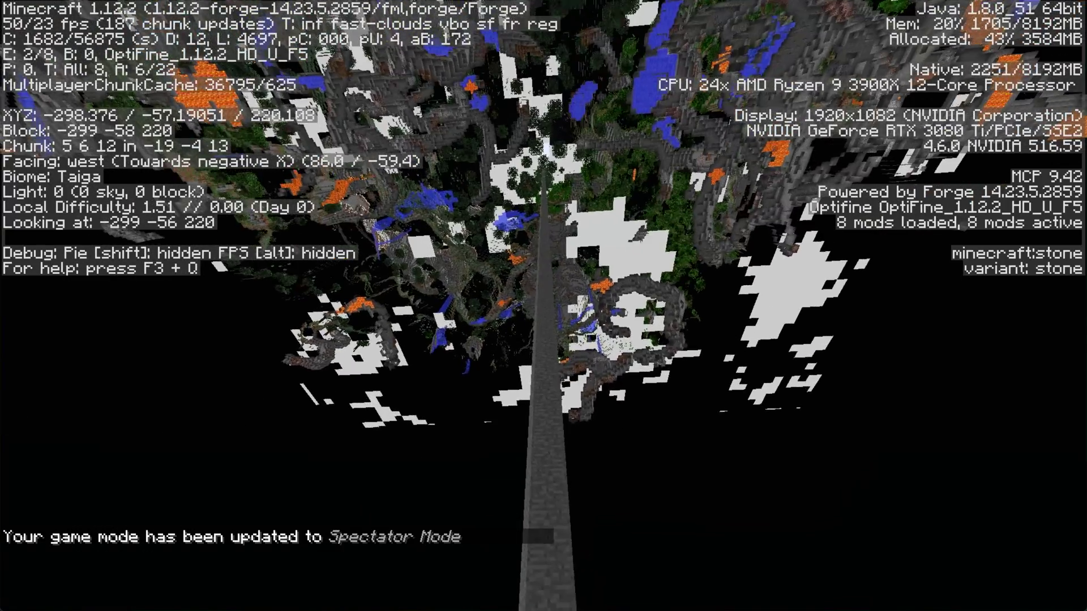
pyautogui.hotkey('F3', 'n')
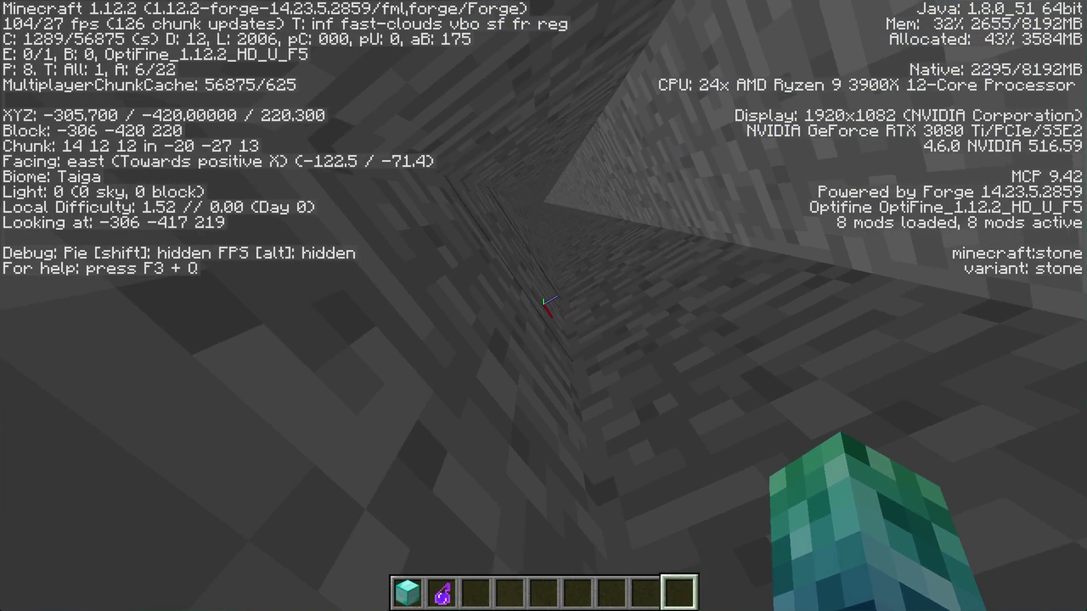
# At the shaft's bottom at Y -420, use Spectator mode to examine the depth of the world and switch back to Creative mode.
pyautogui.press('/')
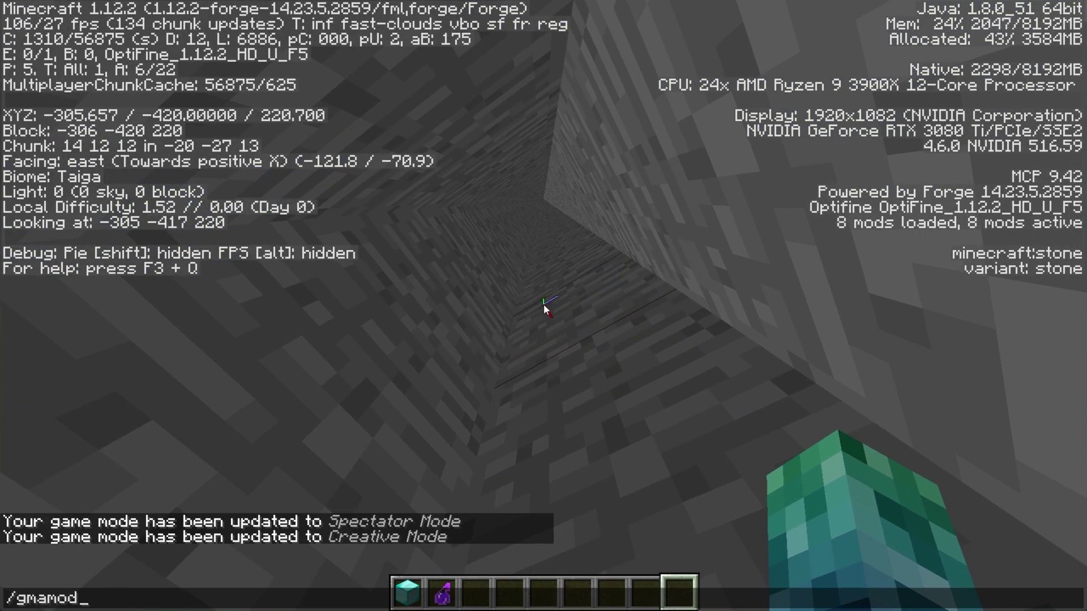
pyautogui.write('gmamod')
pyautogui.press('Return')
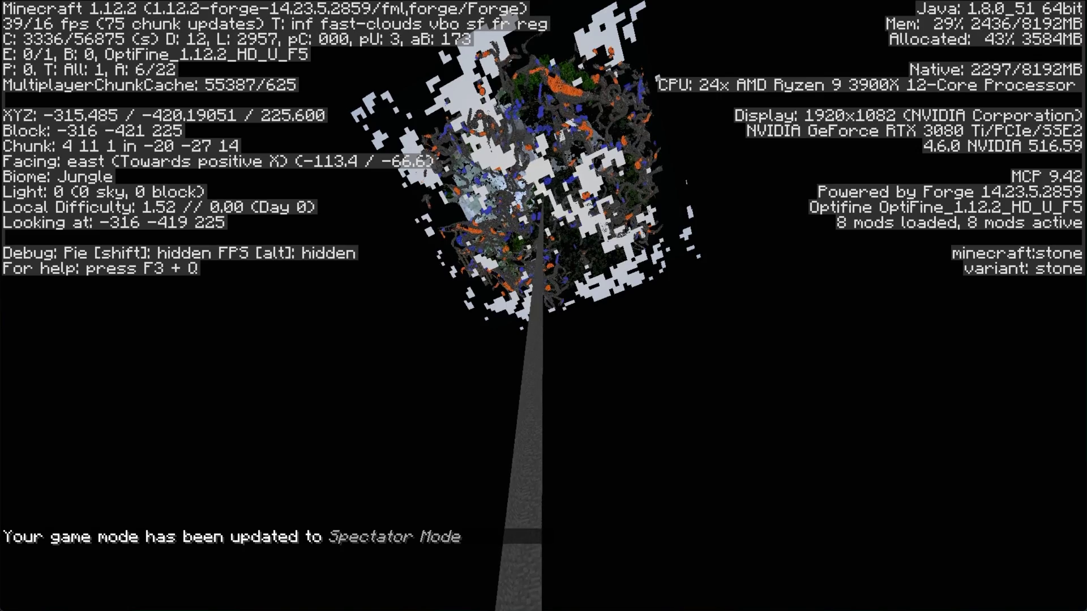
pyautogui.press('w')
pyautogui.press('shift')
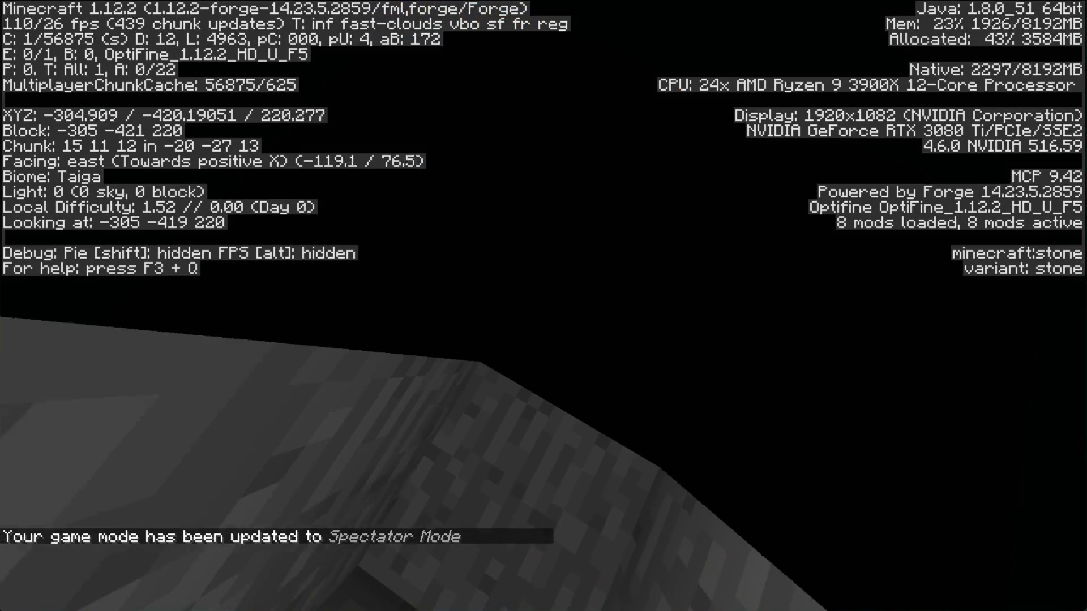
pyautogui.press('/')
pyautogui.write('gmc')
pyautogui.press('Return')
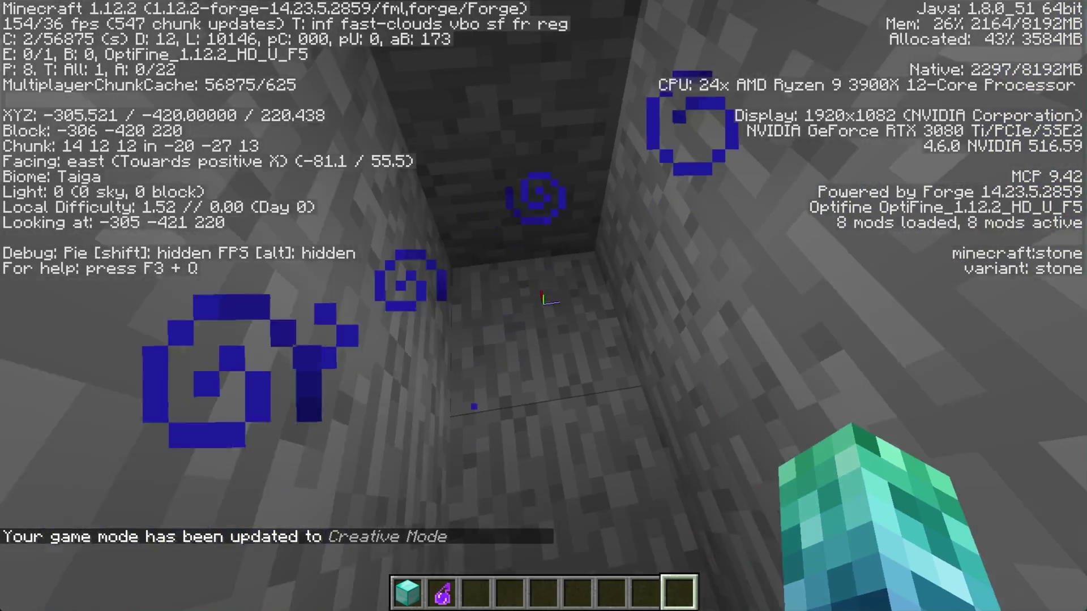
# Fly straight up the stone shaft from Y -420 to the surface at about Y 85.
pyautogui.press('space')
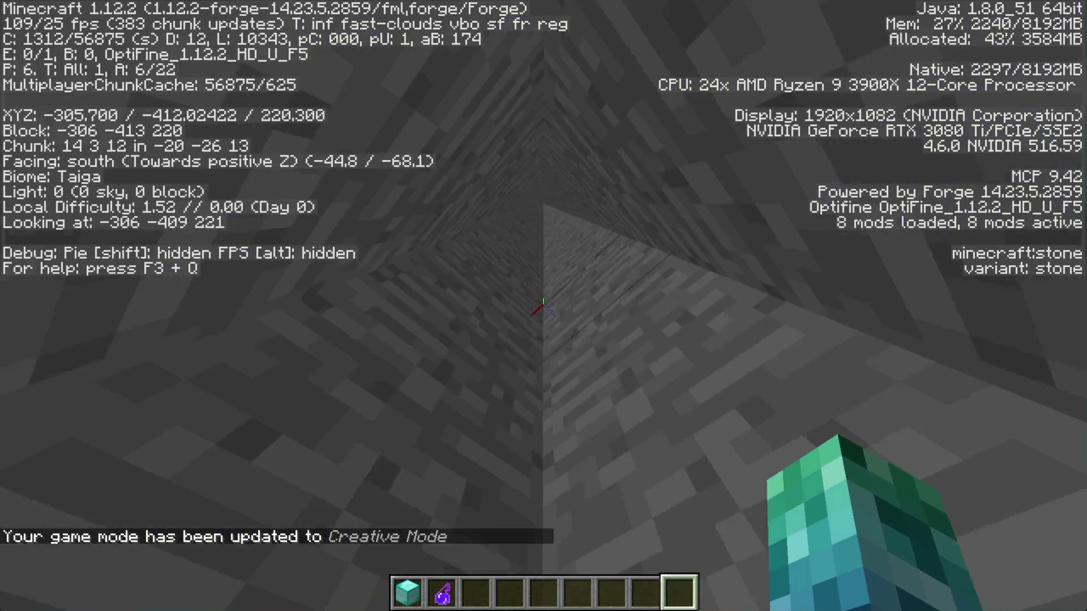
pyautogui.press('space')
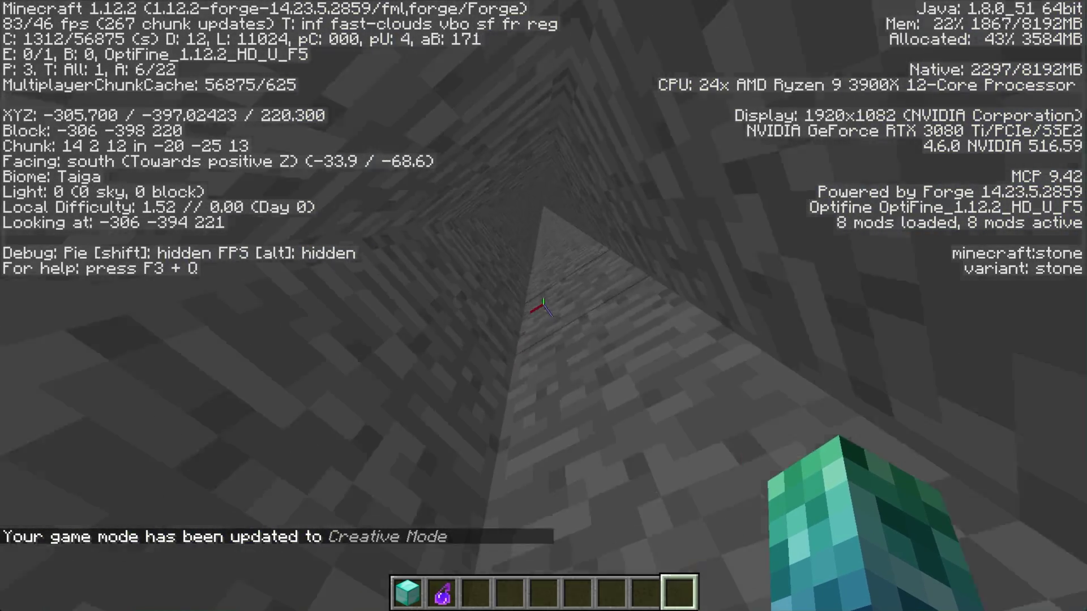
pyautogui.press('space')
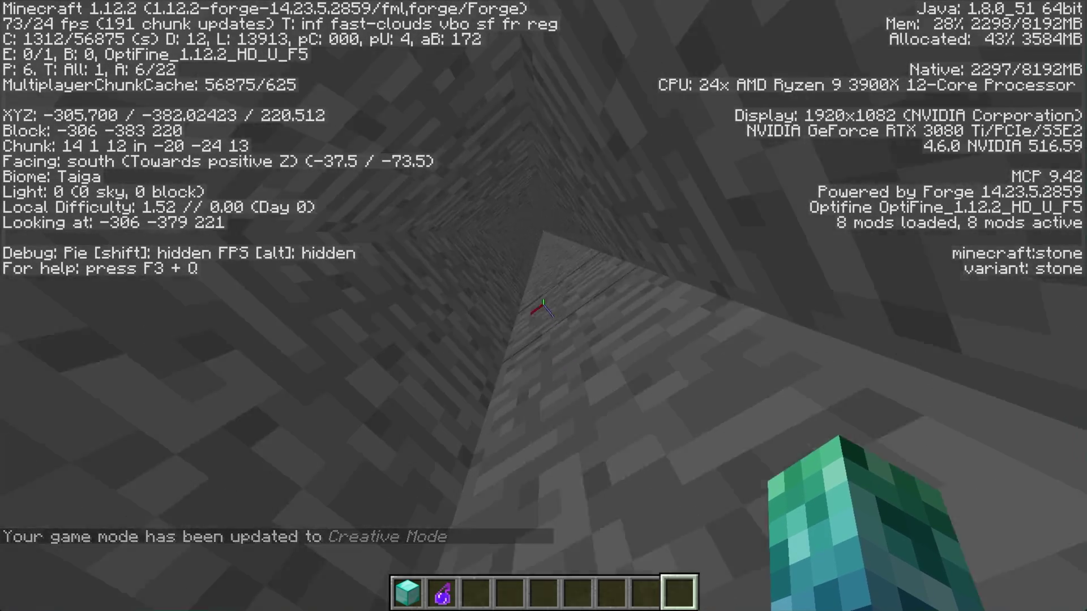
pyautogui.press('space')
pyautogui.press('space')
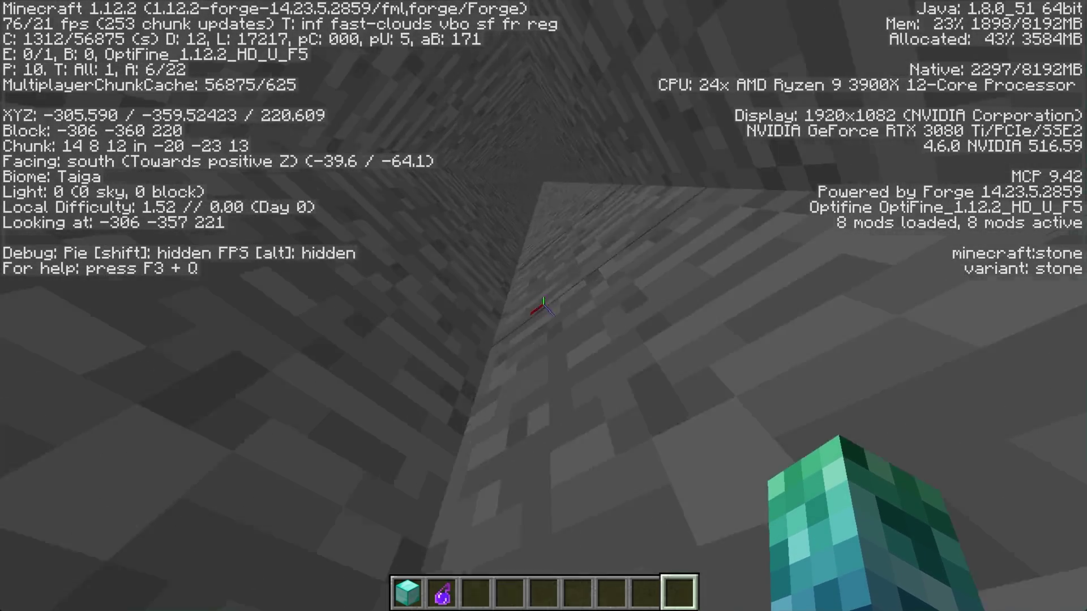
pyautogui.press('space')
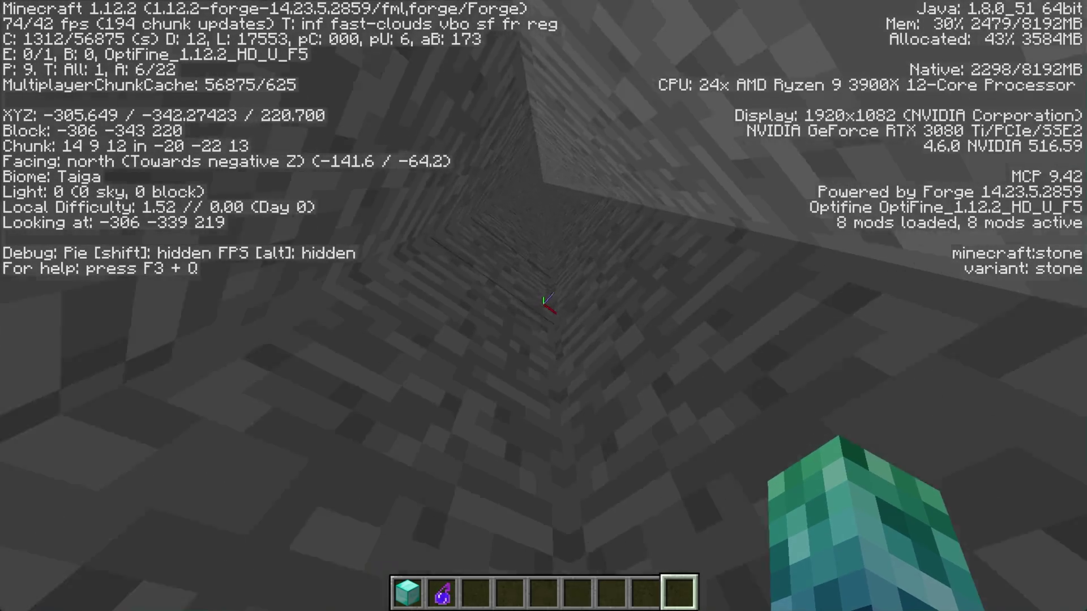
pyautogui.press('space')
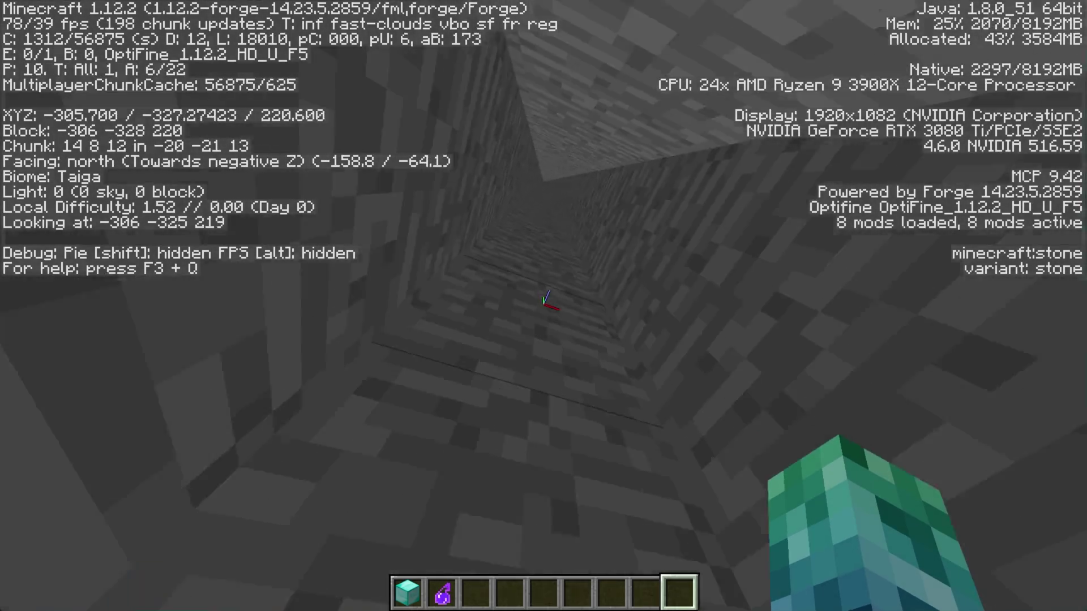
pyautogui.press('space')
pyautogui.press('space')
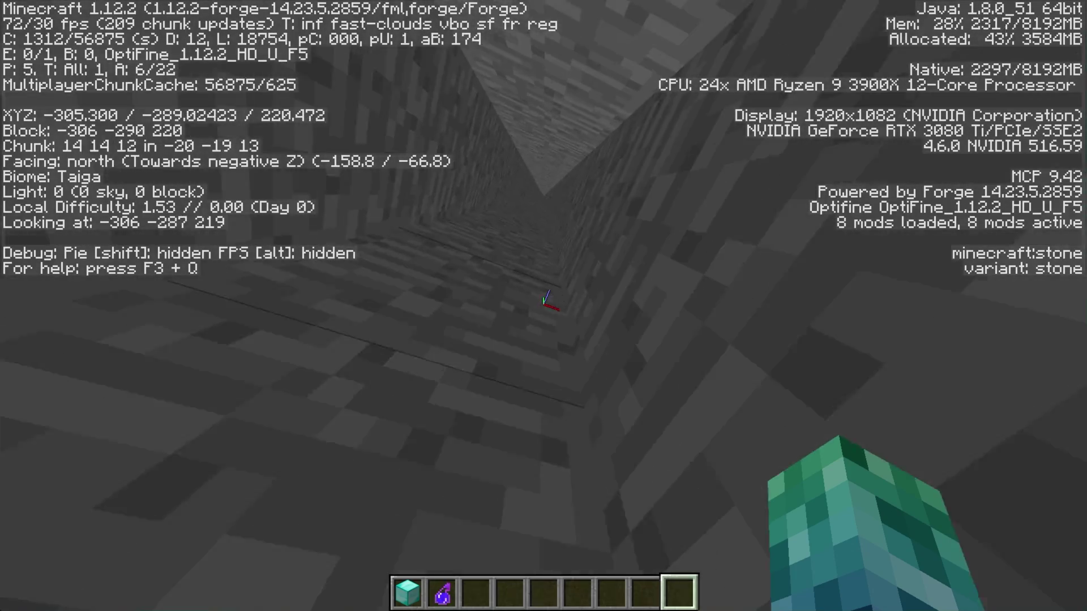
pyautogui.press('space')
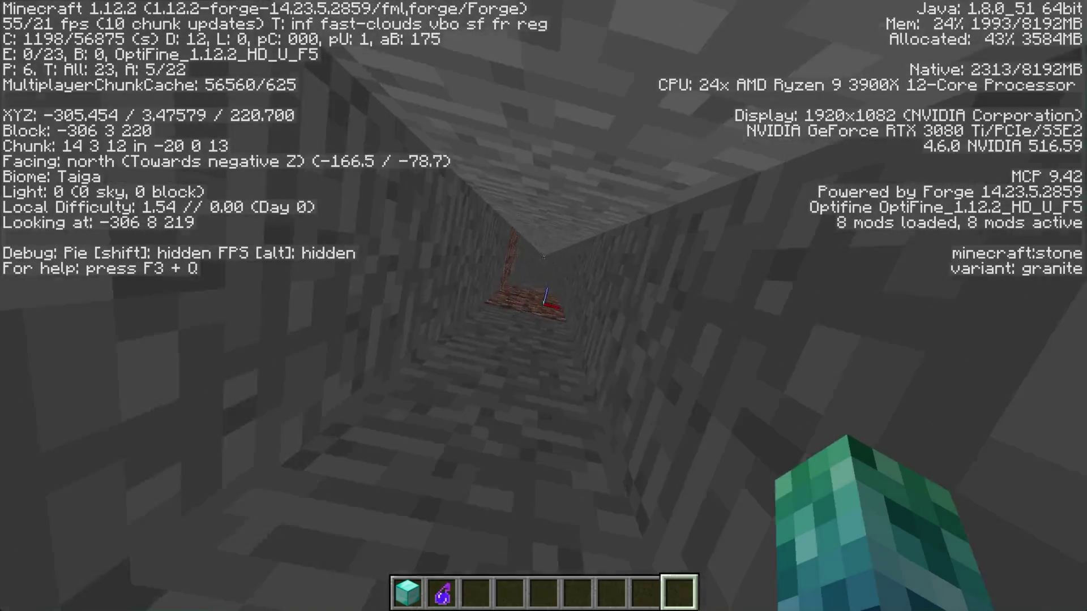
pyautogui.press('space')
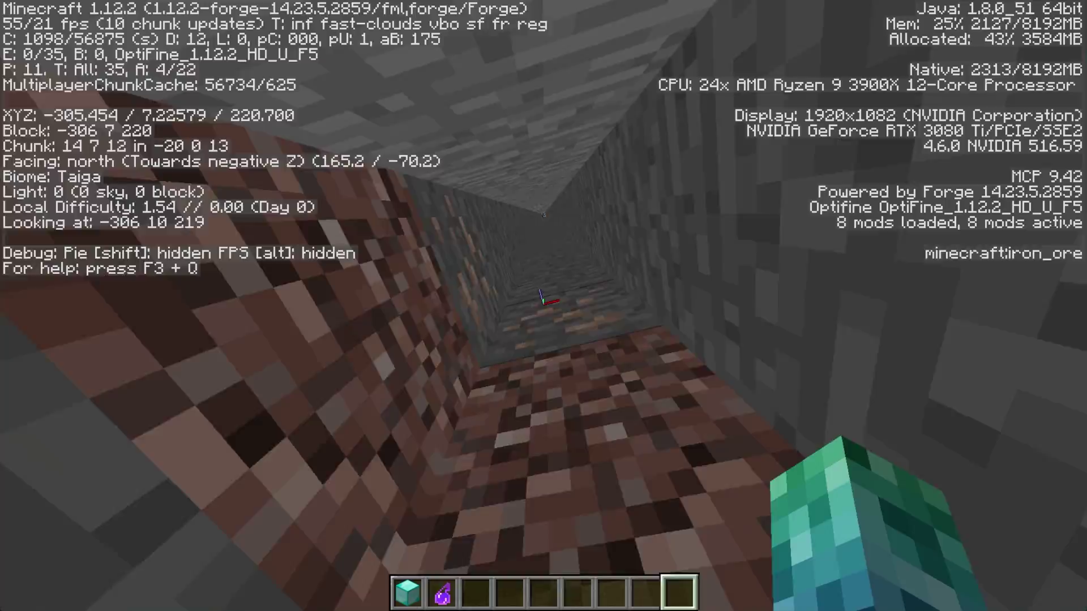
pyautogui.press('space')
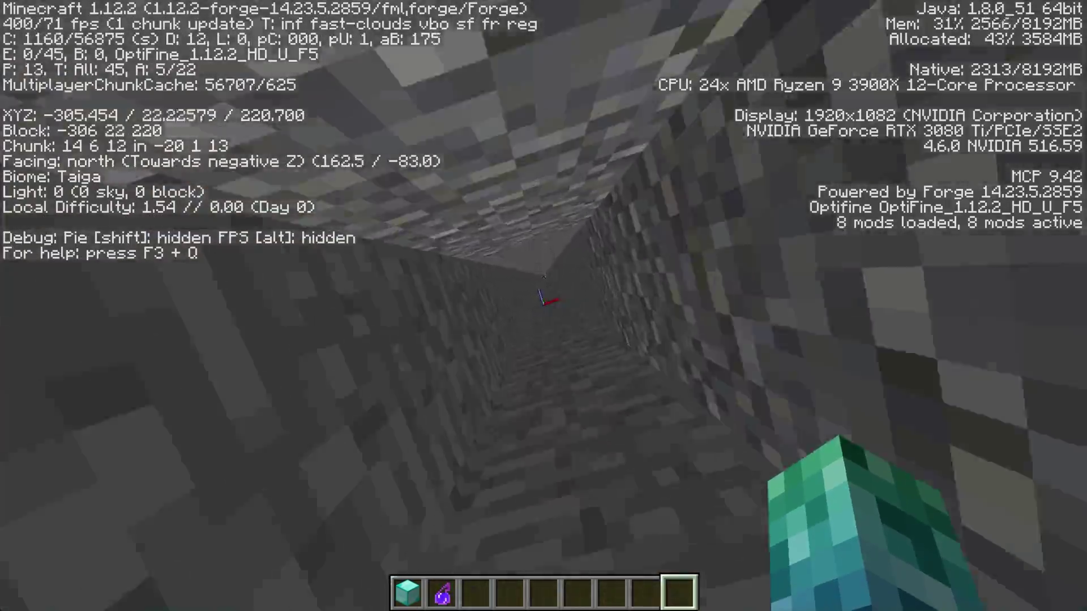
pyautogui.press('space')
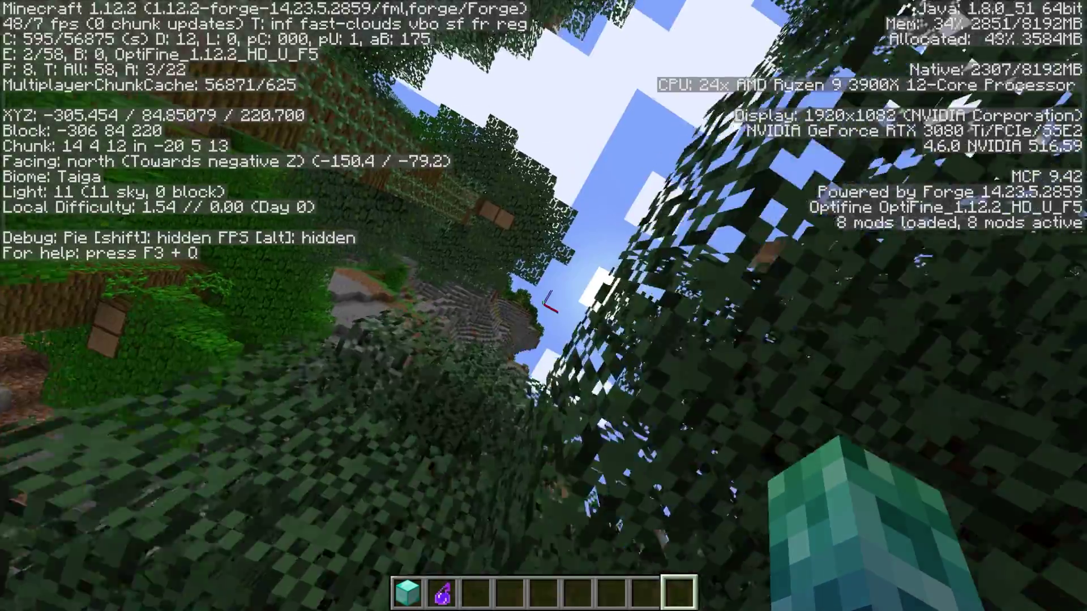
# Fly over the taiga valley to about Y 123 and look back to examine the tall cliffs and diamond pillar.
pyautogui.press('space')
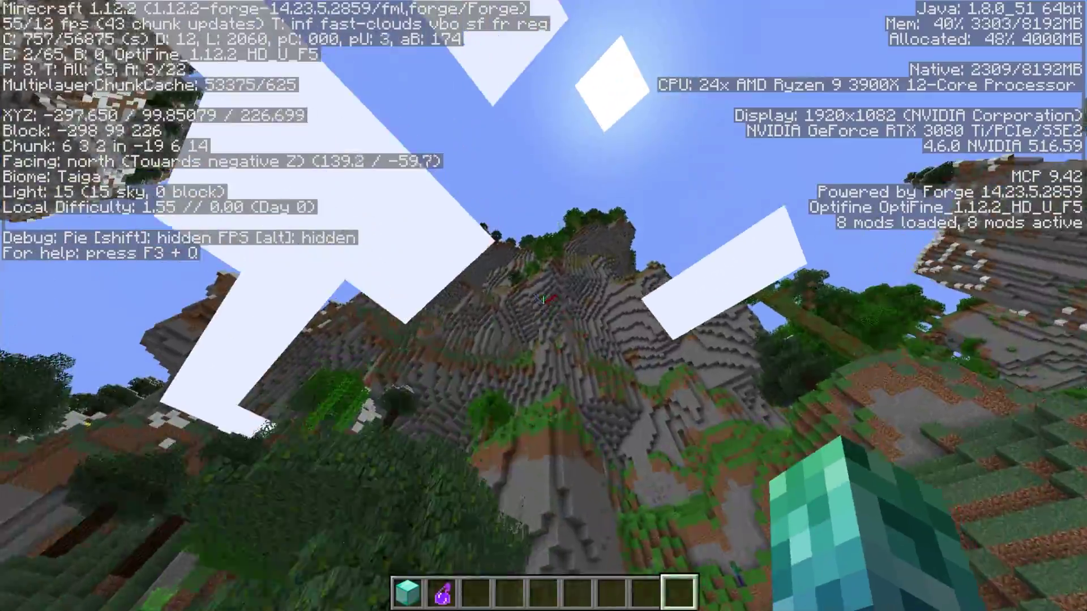
pyautogui.press('w')
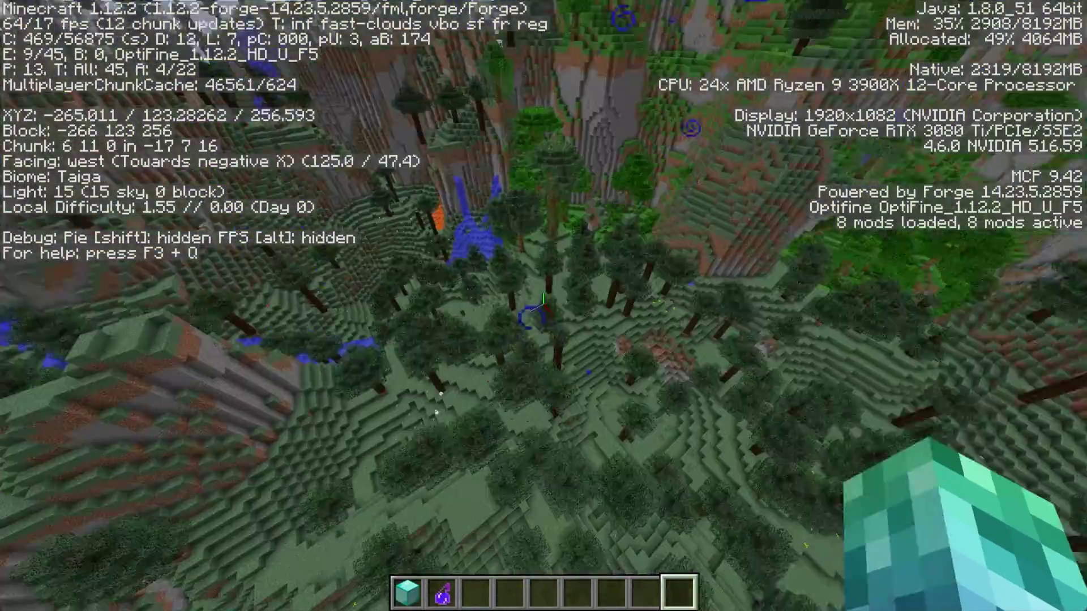
pyautogui.press('shift')
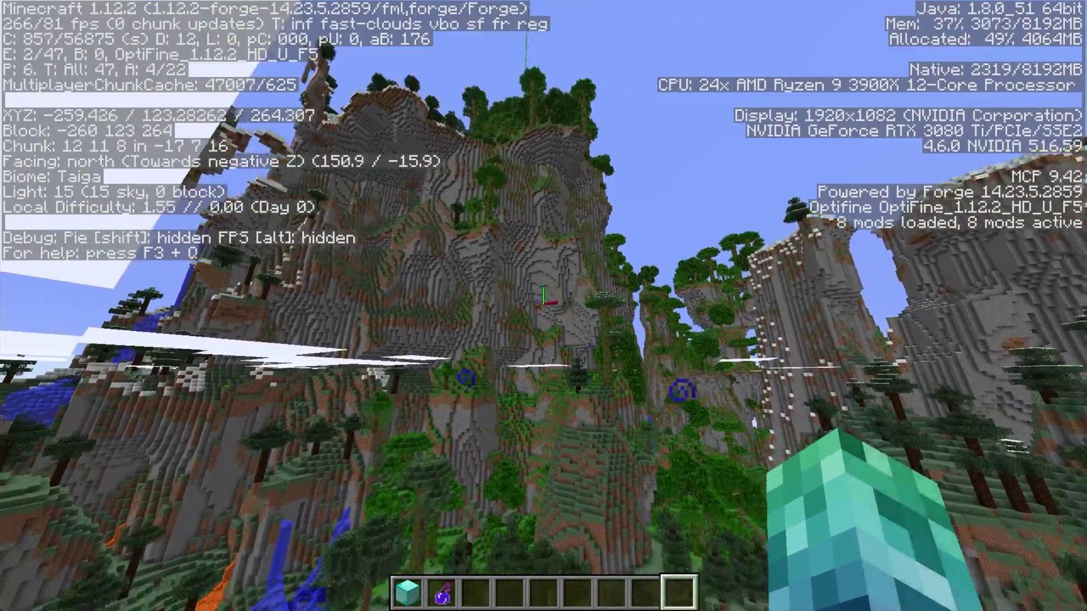
# Fly backward over the taiga valley to about Y 115 and hide the debug overlay.
pyautogui.press('s')
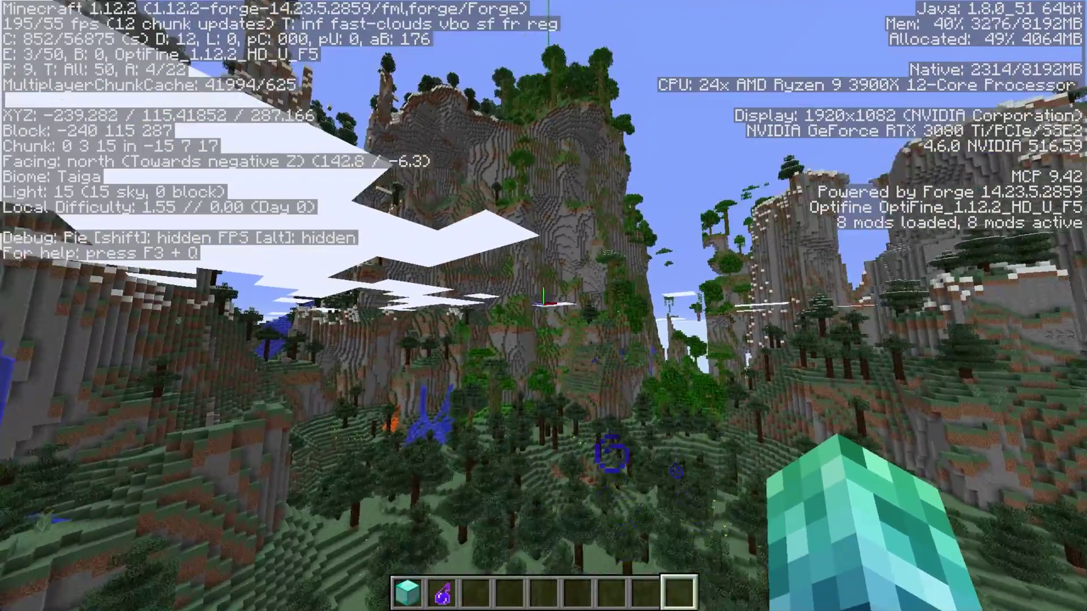
pyautogui.press('F3')
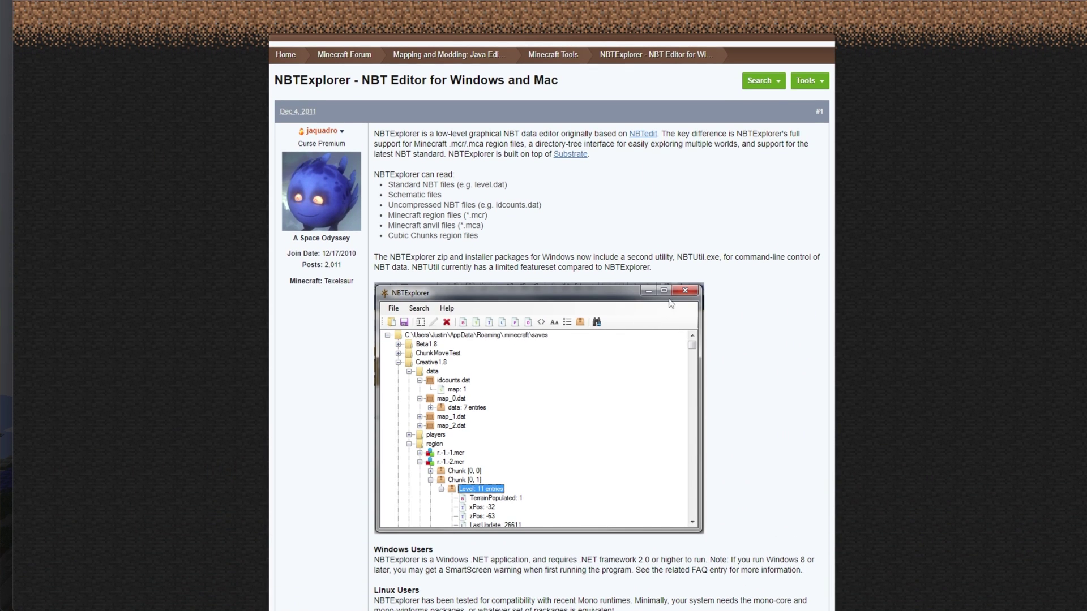
# From the NBTExplorer forum page, download NBTExplorer-2.8.0.msi for Windows from GitHub and run the installer.
pyautogui.scroll(-15, 678, 249)
pyautogui.click(447, 206)
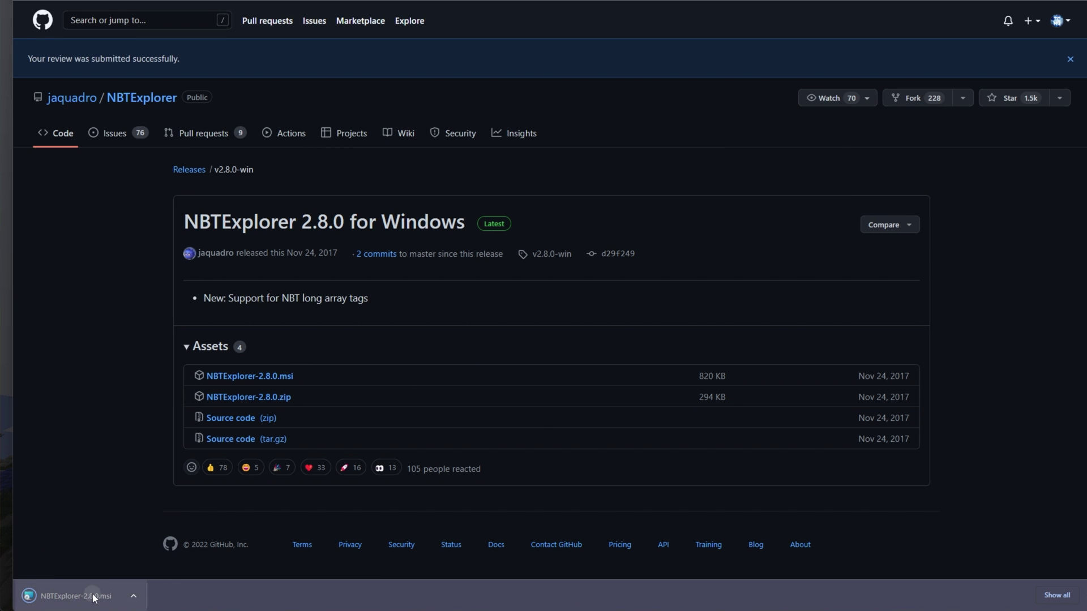
pyautogui.click(93, 597)
pyautogui.click(593, 309)
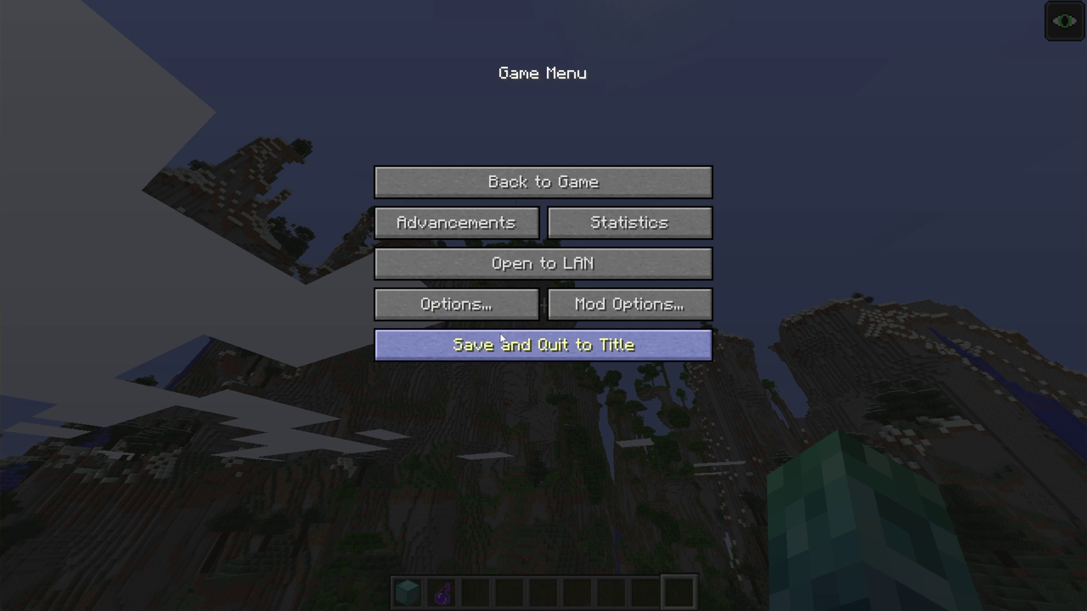
# In Minecraft, save and quit the current world and open the singleplayer world list.
pyautogui.click(501, 342)
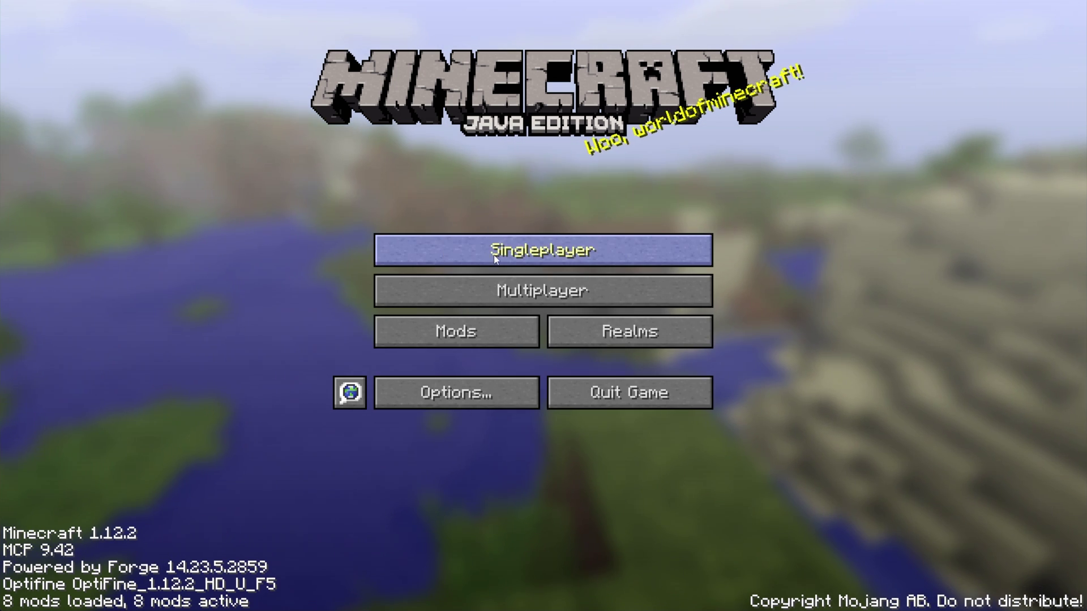
pyautogui.click(503, 255)
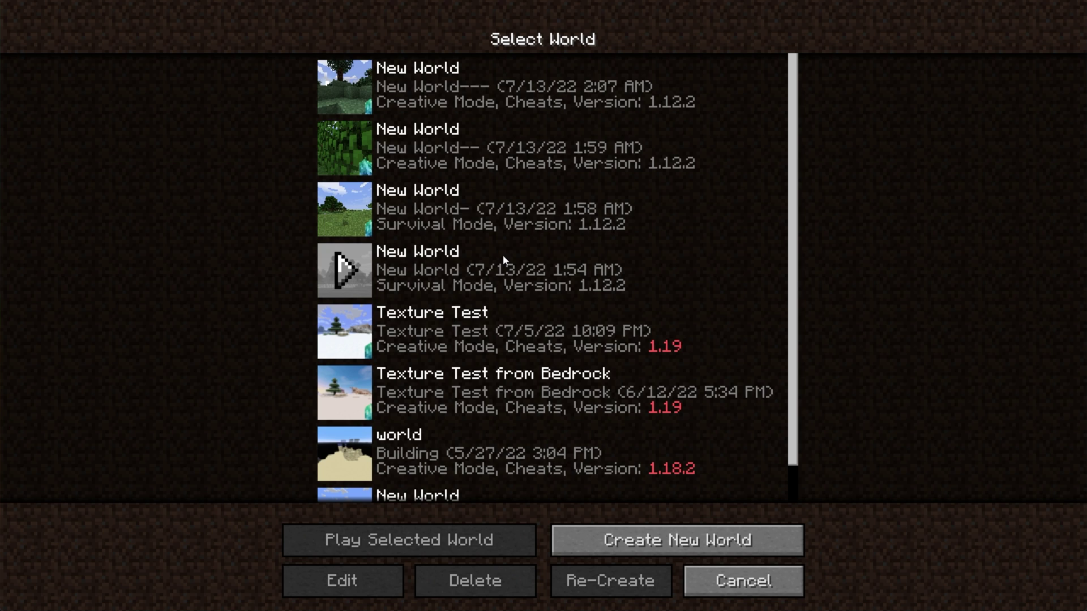
pyautogui.click(501, 100)
# Switch to NBTExplorer, find the next search match in the saved worlds' data, and close the program.
pyautogui.hotkey('alt', 'Tab')
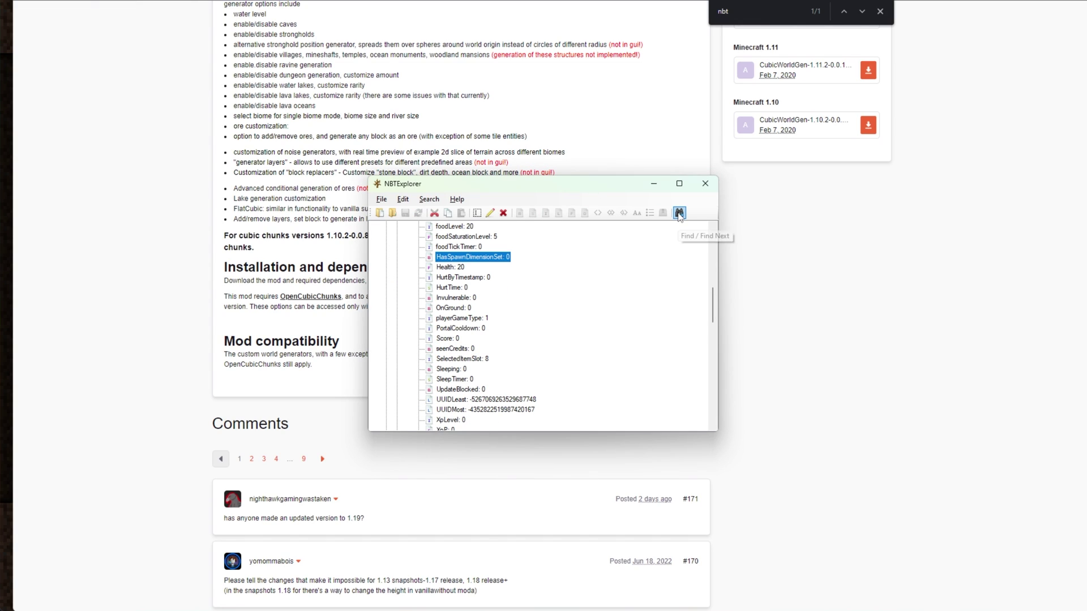
pyautogui.press('F3')
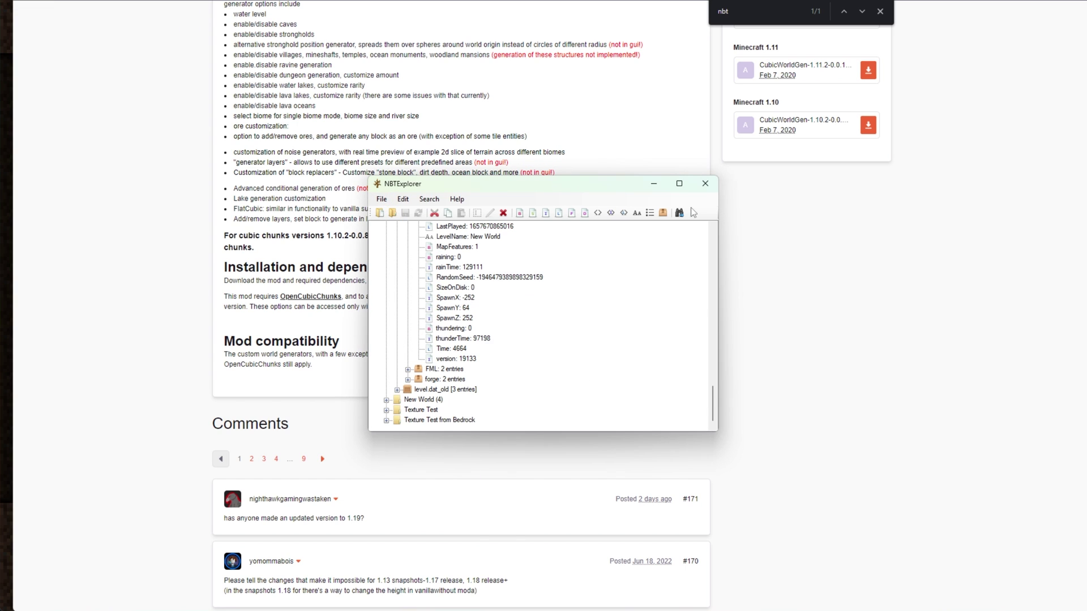
pyautogui.click(704, 185)
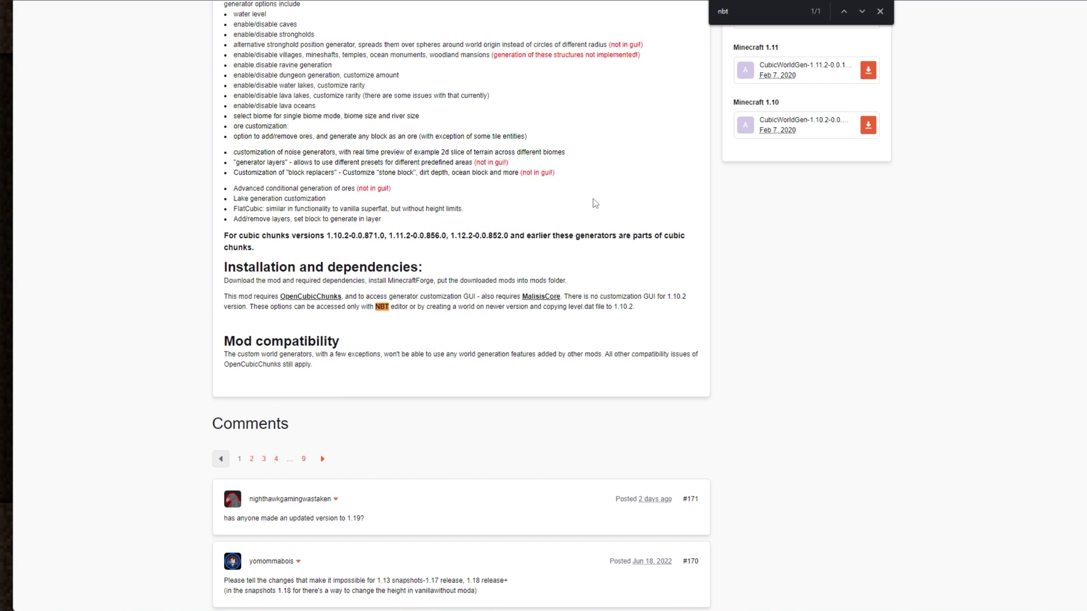
# Review the CubicWorldGen mod description, and back in Minecraft select the Survival world "New World" dated 7/13/22 1:54 AM.
pyautogui.scroll(6, 793, 113)
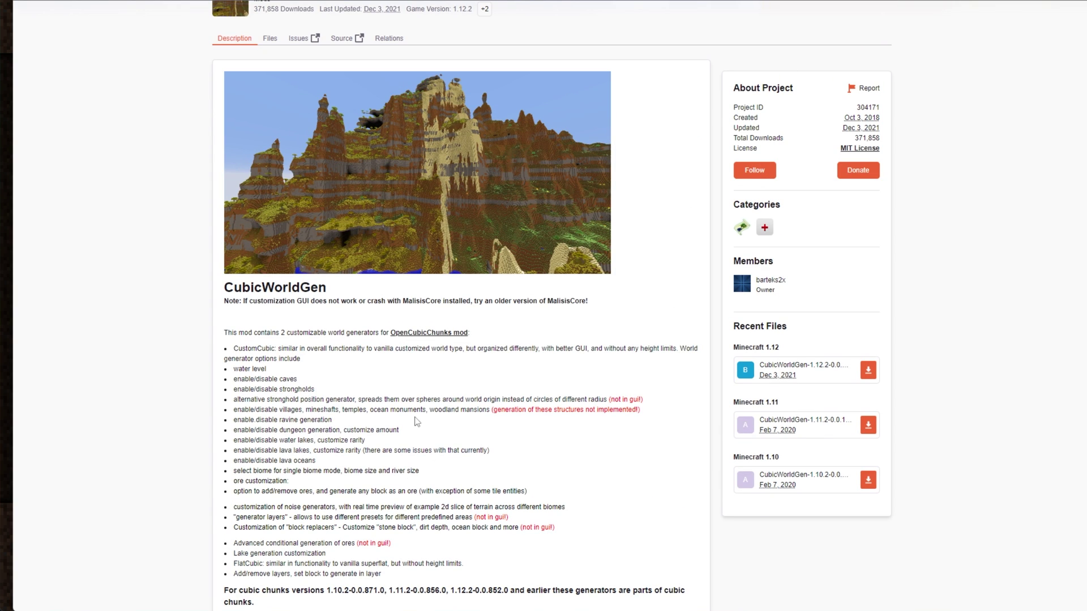
pyautogui.hotkey('alt', 'Tab')
pyautogui.click(673, 251)
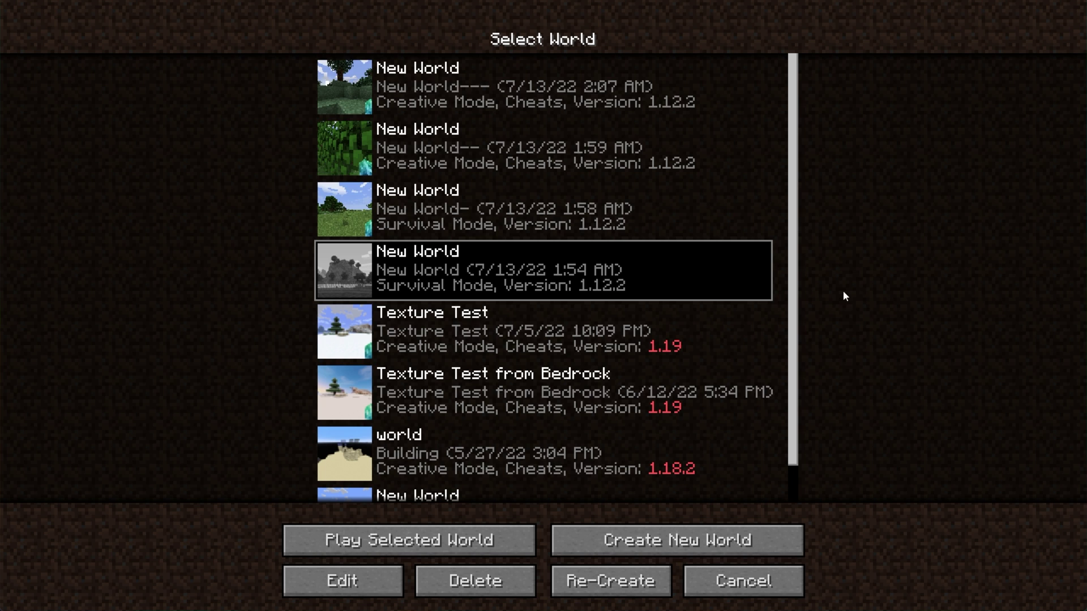